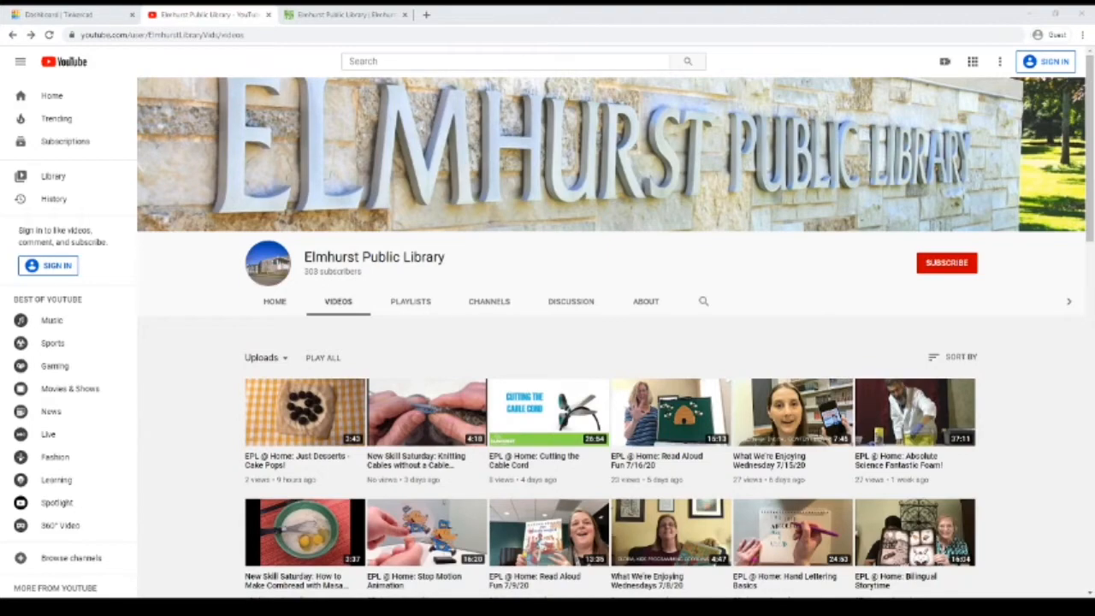
# - Cue the "EPL @ Home: Learn to Use a 3D Printer" video to about 3:38, view its description, and switch back to Tinkercad
pyautogui.scroll(-4, 814, 309)
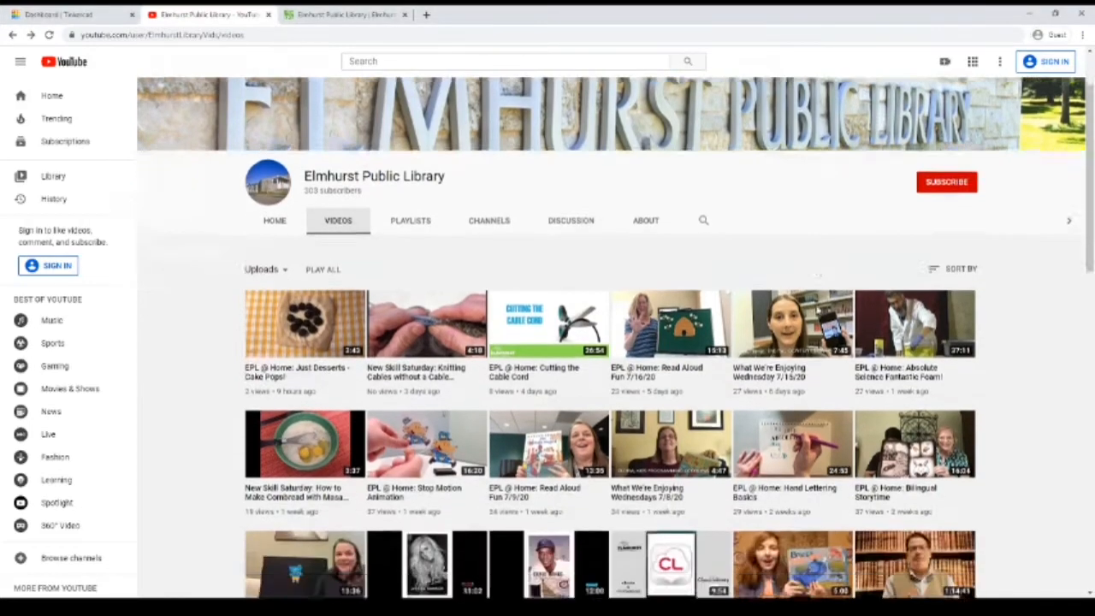
pyautogui.scroll(-2, 815, 314)
pyautogui.click(787, 265)
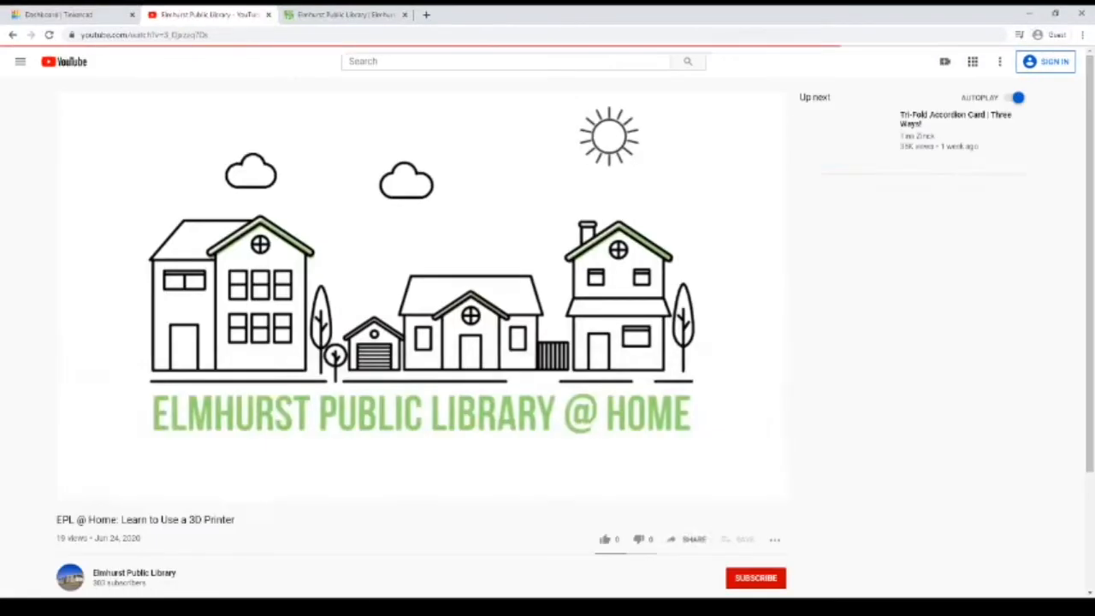
pyautogui.click(256, 482)
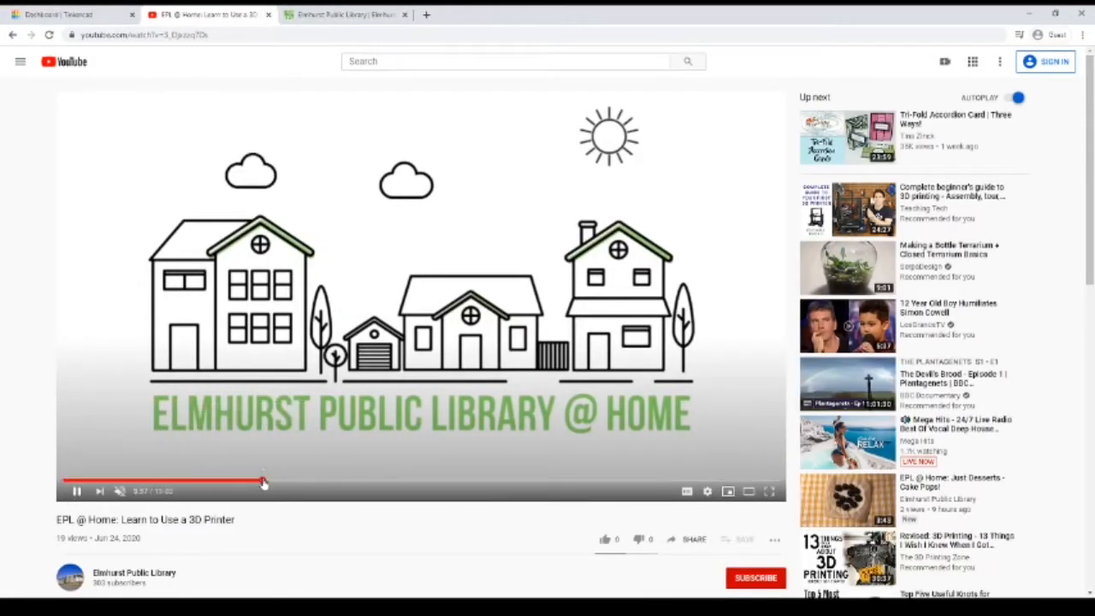
pyautogui.click(193, 319)
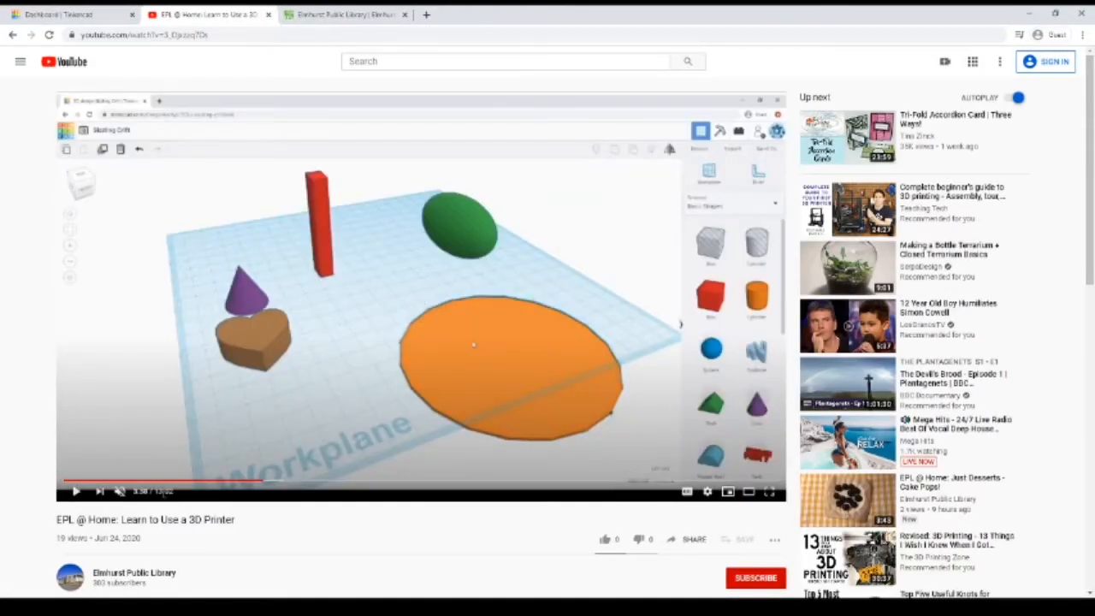
pyautogui.scroll(-2, 278, 437)
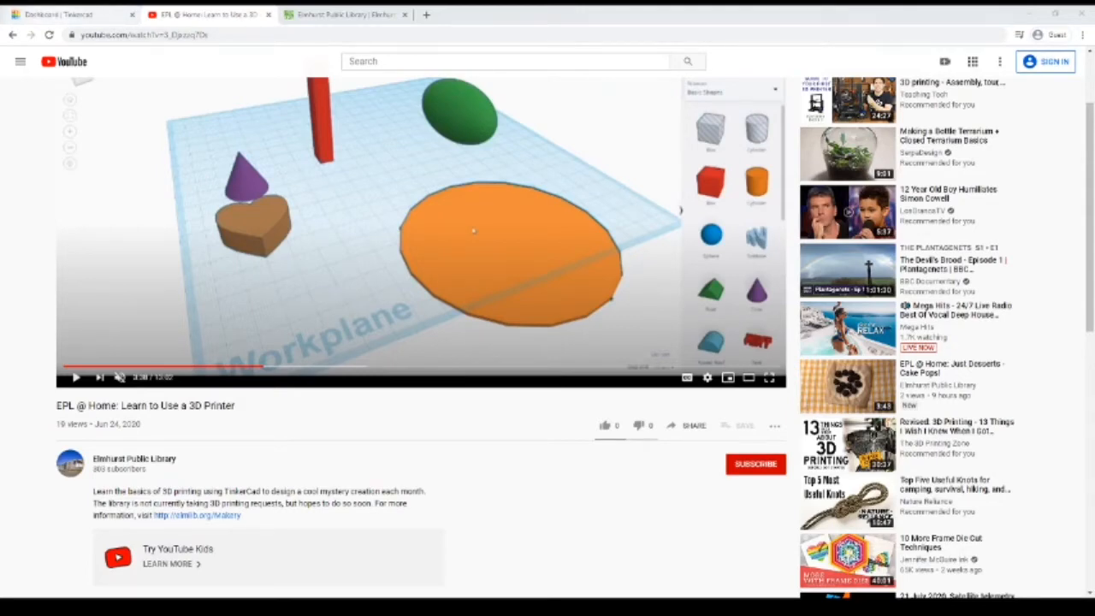
pyautogui.click(51, 15)
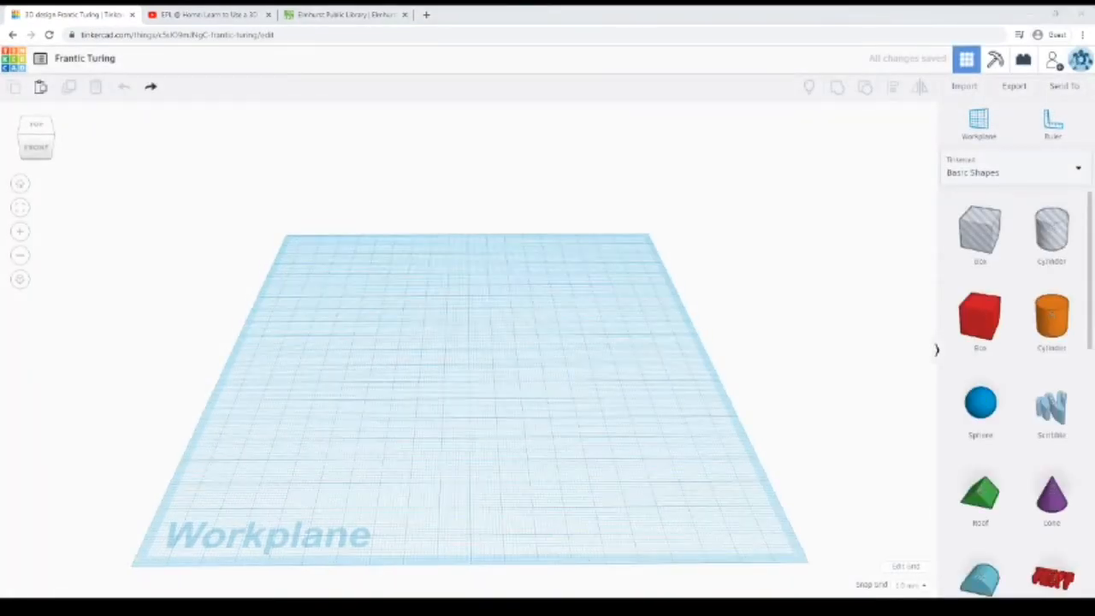
# - Place a solid box, a cylinder and a cone side by side near the middle of the workplane
pyautogui.moveTo(999, 313); pyautogui.dragTo(374, 341)
pyautogui.moveTo(1051, 317); pyautogui.dragTo(455, 370)
pyautogui.moveTo(1051, 496); pyautogui.dragTo(505, 344)
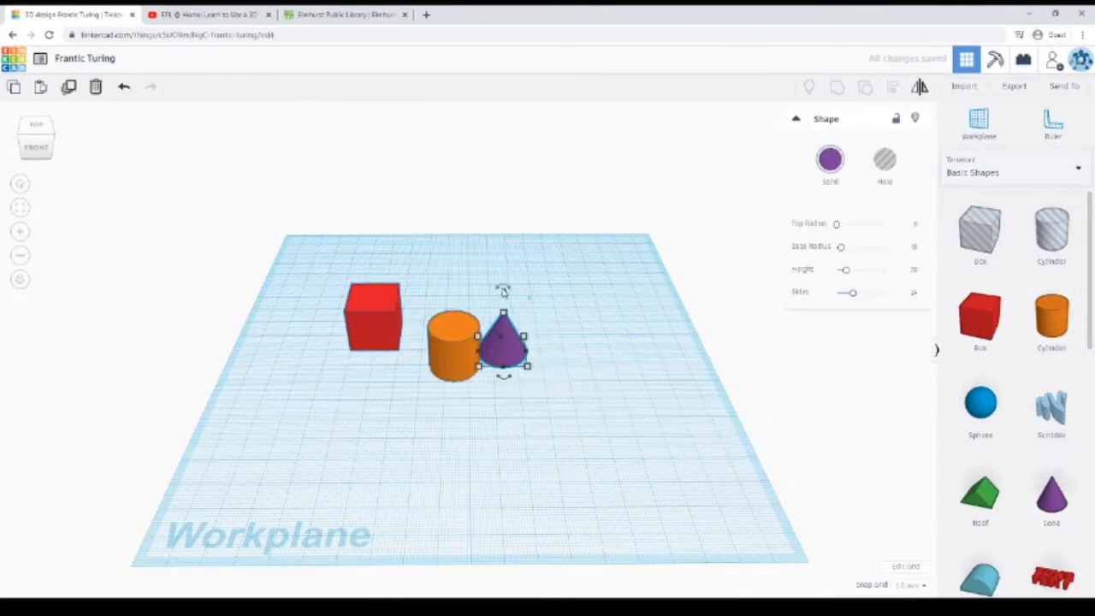
# - Stack the cone on top of the cylinder and group the two shapes into one
pyautogui.moveTo(504, 295); pyautogui.dragTo(454, 315)
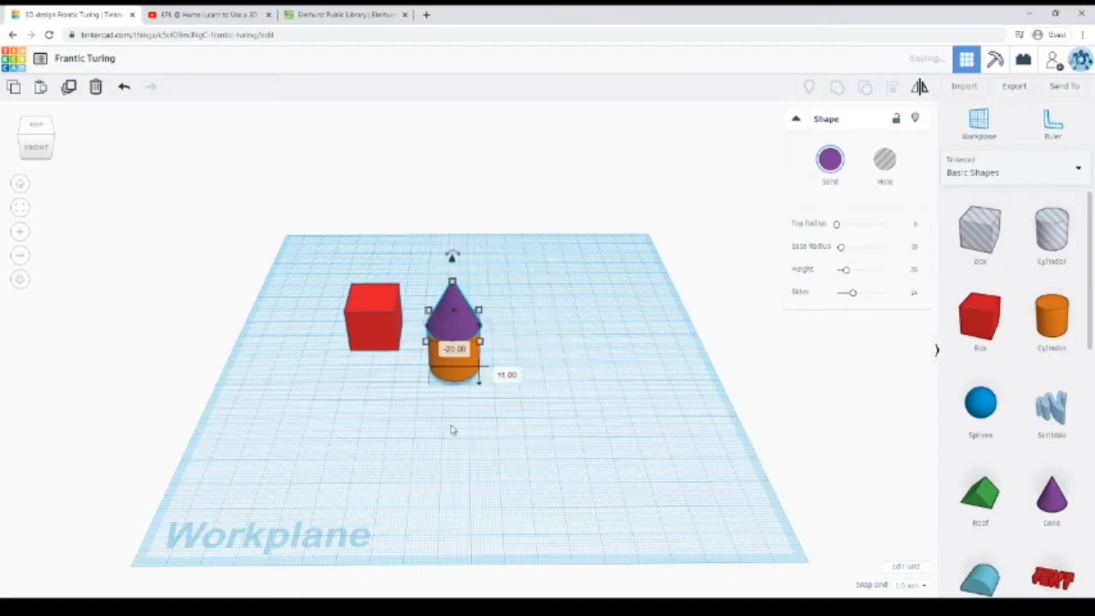
pyautogui.moveTo(451, 423); pyautogui.dragTo(520, 250)
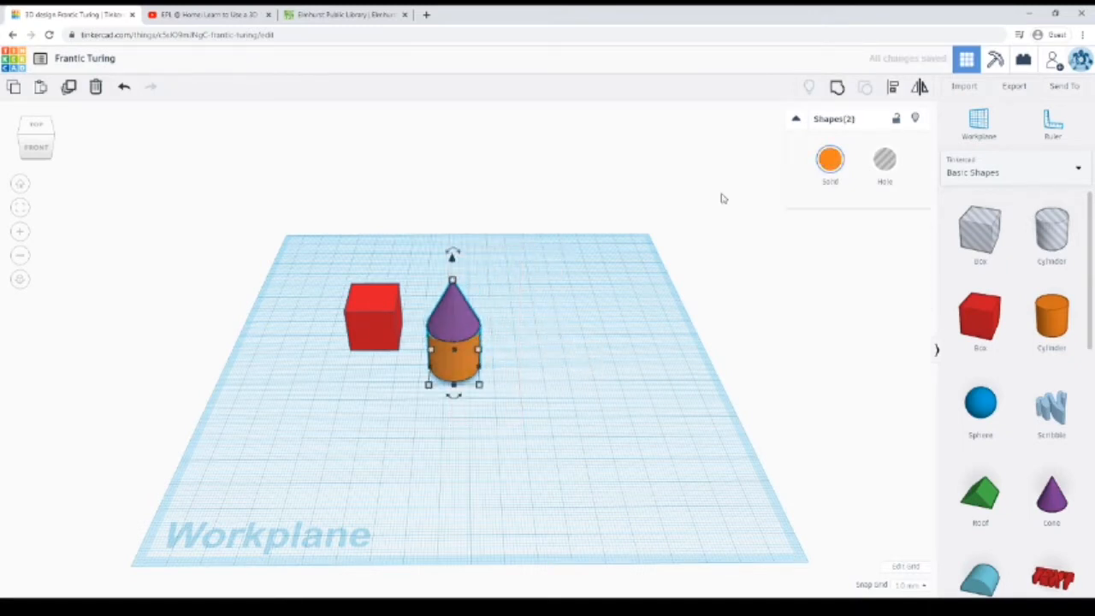
pyautogui.click(839, 90)
pyautogui.click(534, 384)
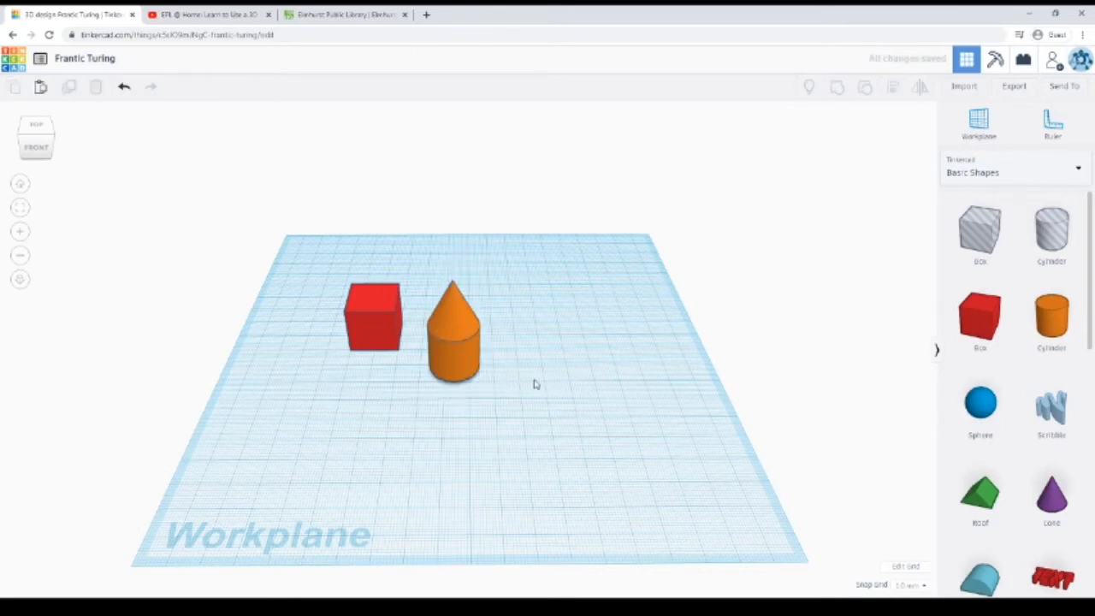
# - Delete the red box and the grouped cylinder-and-cone shape from the workplane
pyautogui.moveTo(533, 384); pyautogui.dragTo(555, 365, button='right')
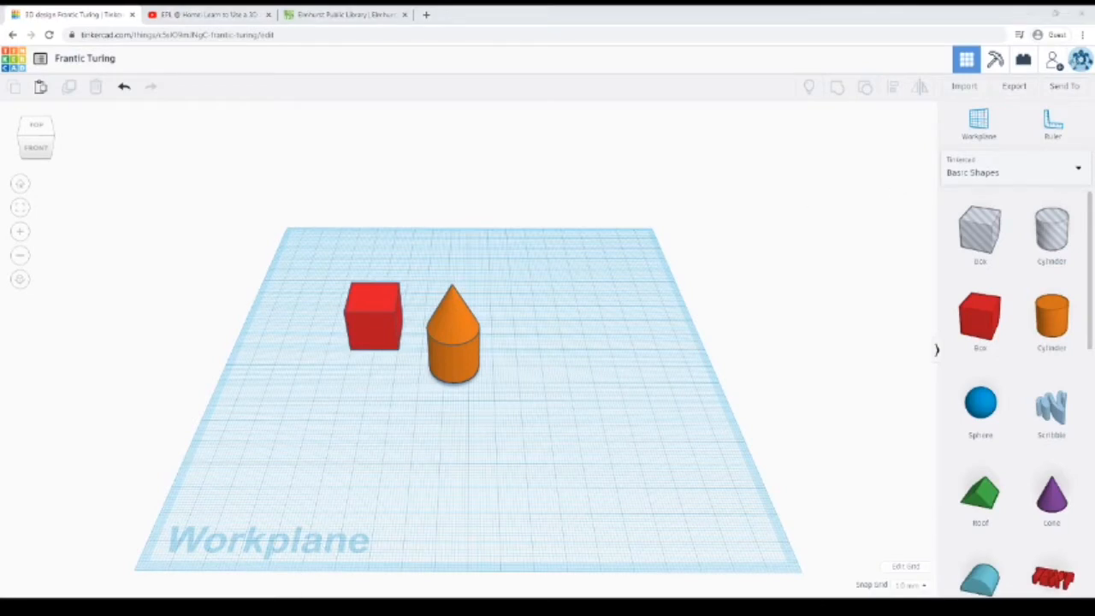
pyautogui.moveTo(268, 442); pyautogui.dragTo(484, 265)
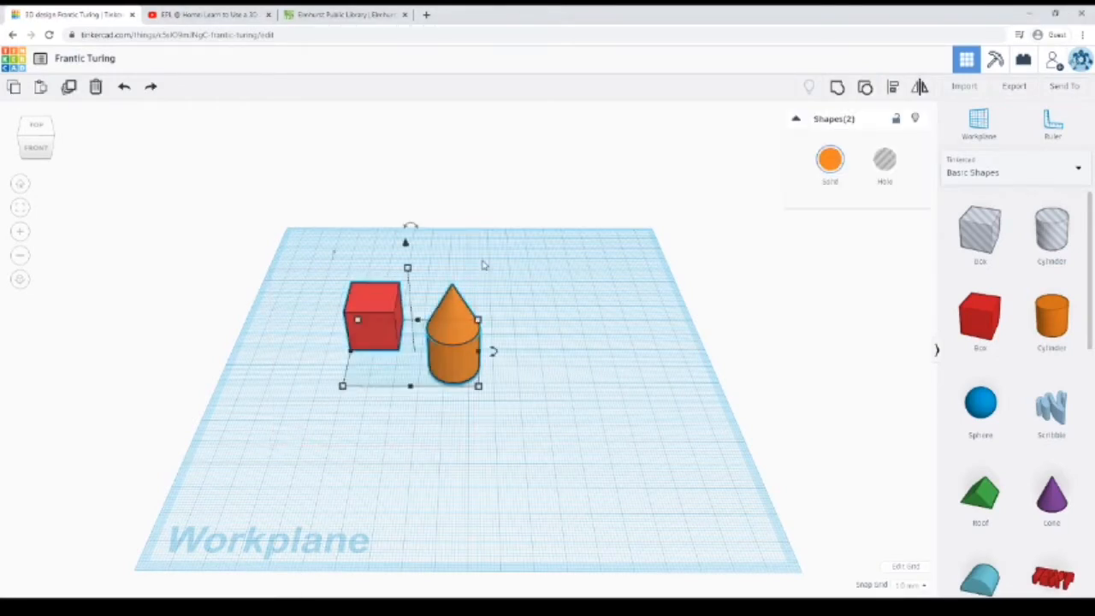
pyautogui.press('Delete')
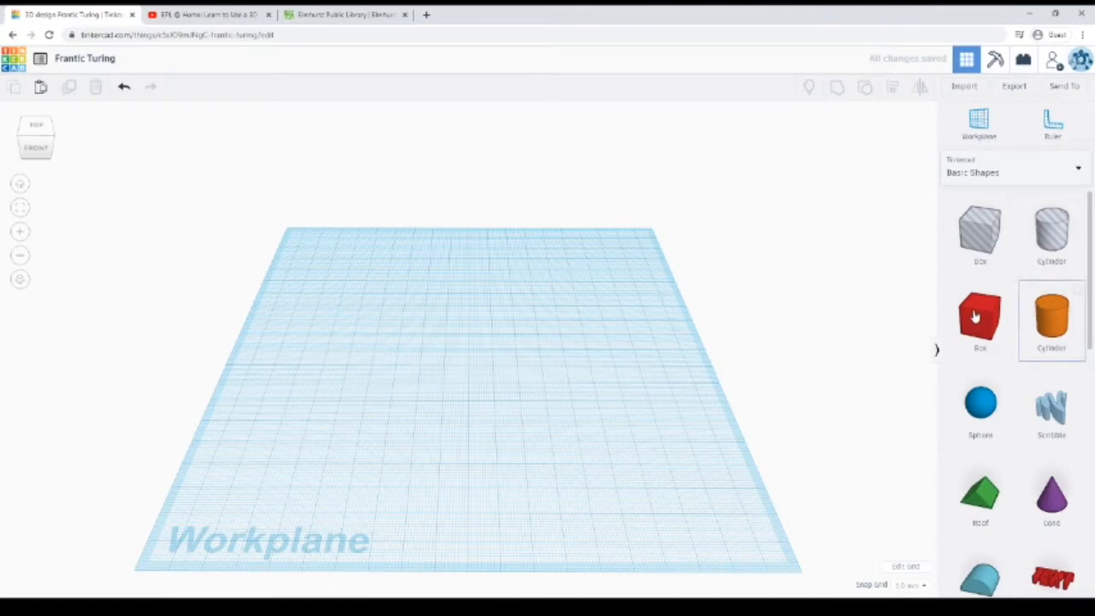
# - Place a solid box on the workplane, enlarge its base, and reduce its height to 17 mm
pyautogui.moveTo(969, 318); pyautogui.dragTo(463, 402)
pyautogui.moveTo(421, 337)
pyautogui.mouseDown()
pyautogui.moveTo(421, 353)
pyautogui.moveTo(421, 344)
pyautogui.mouseUp()
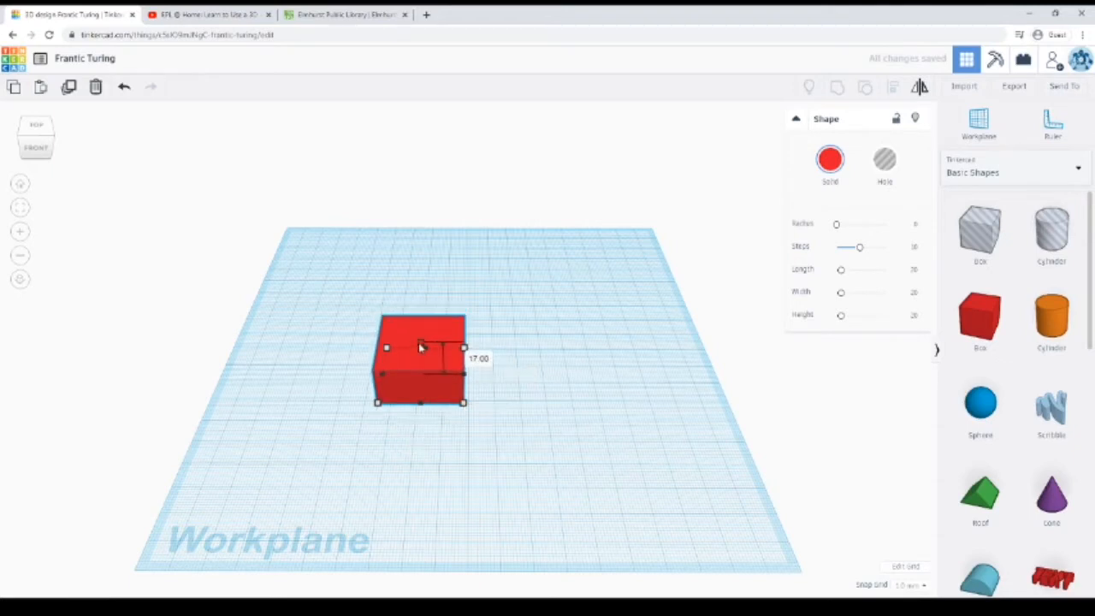
# - Add a cylinder beside the box, change it to a hole, and move it inside the box
pyautogui.moveTo(1038, 309); pyautogui.dragTo(518, 361)
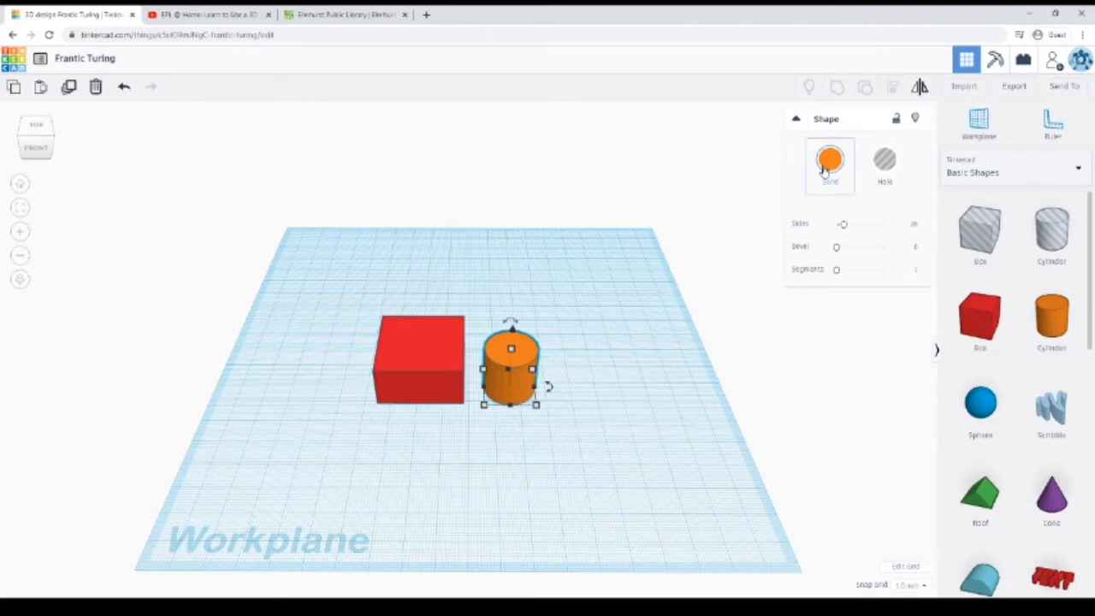
pyautogui.click(881, 161)
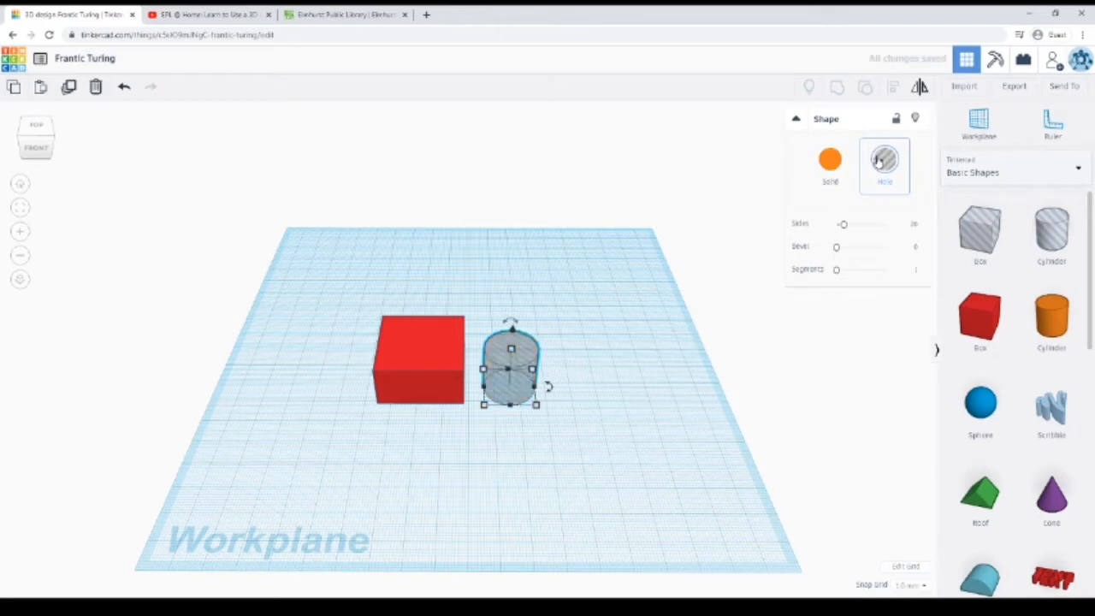
pyautogui.moveTo(531, 342); pyautogui.dragTo(433, 347)
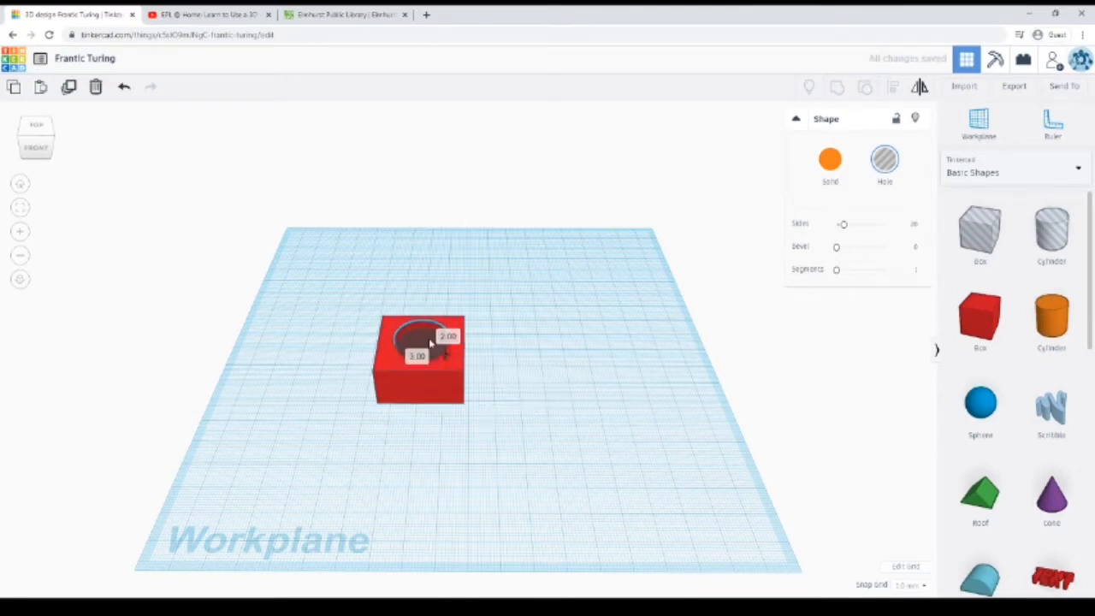
# - Group the box with the cylinder hole to cut a round opening, and move the block toward the back of the workplane
pyautogui.click(548, 304)
pyautogui.moveTo(343, 454); pyautogui.dragTo(534, 262)
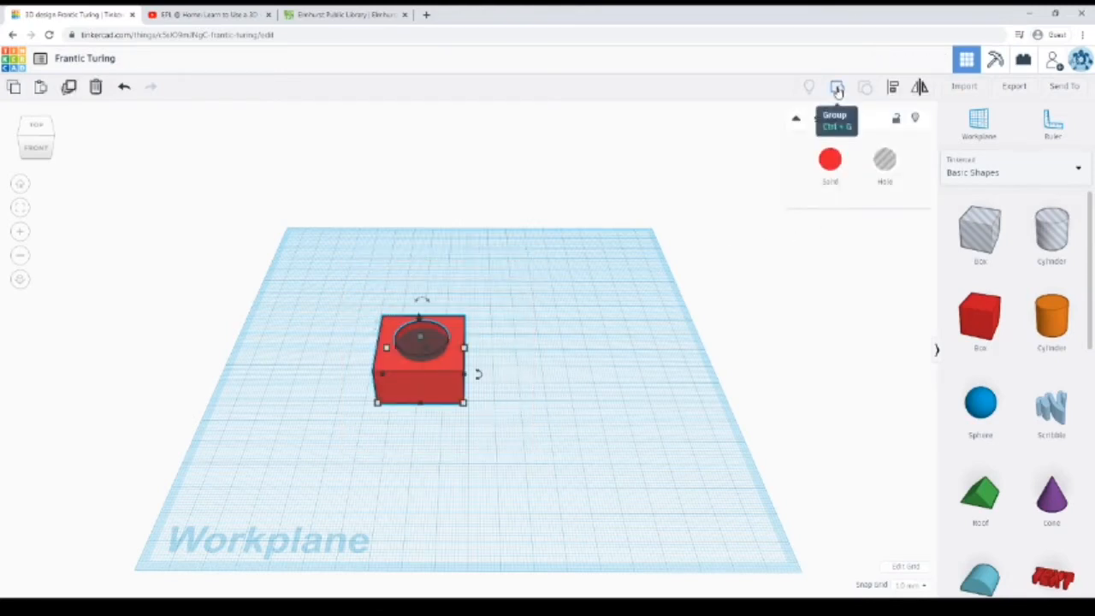
pyautogui.click(837, 87)
pyautogui.moveTo(479, 293); pyautogui.dragTo(496, 401, button='right')
pyautogui.moveTo(455, 381); pyautogui.dragTo(481, 252)
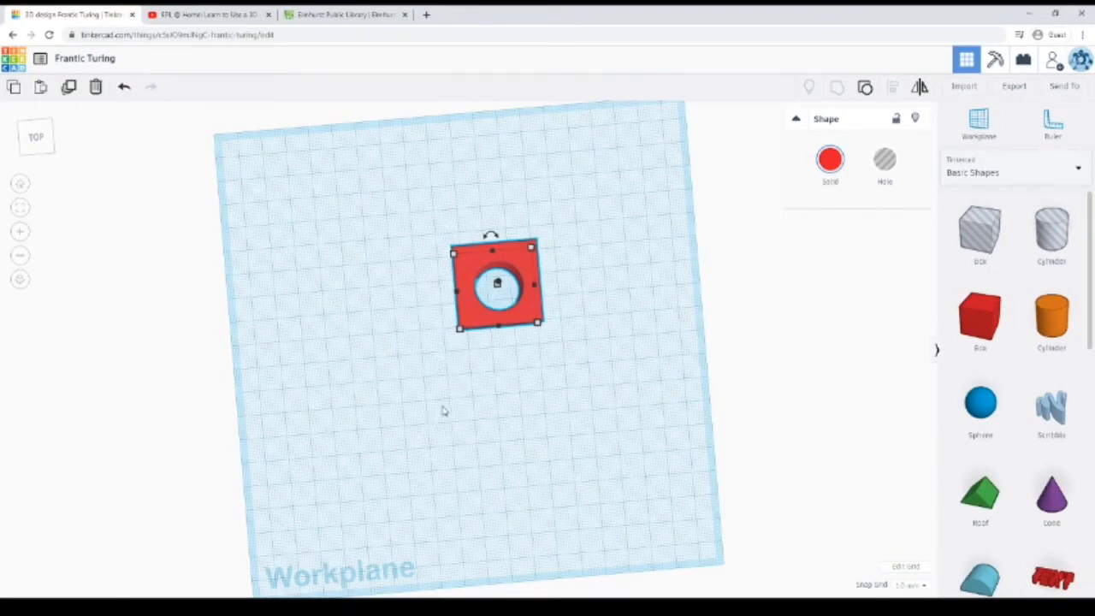
# - Delete the block with the round opening from the workplane
pyautogui.moveTo(381, 396); pyautogui.dragTo(403, 351, button='right')
pyautogui.click(516, 314)
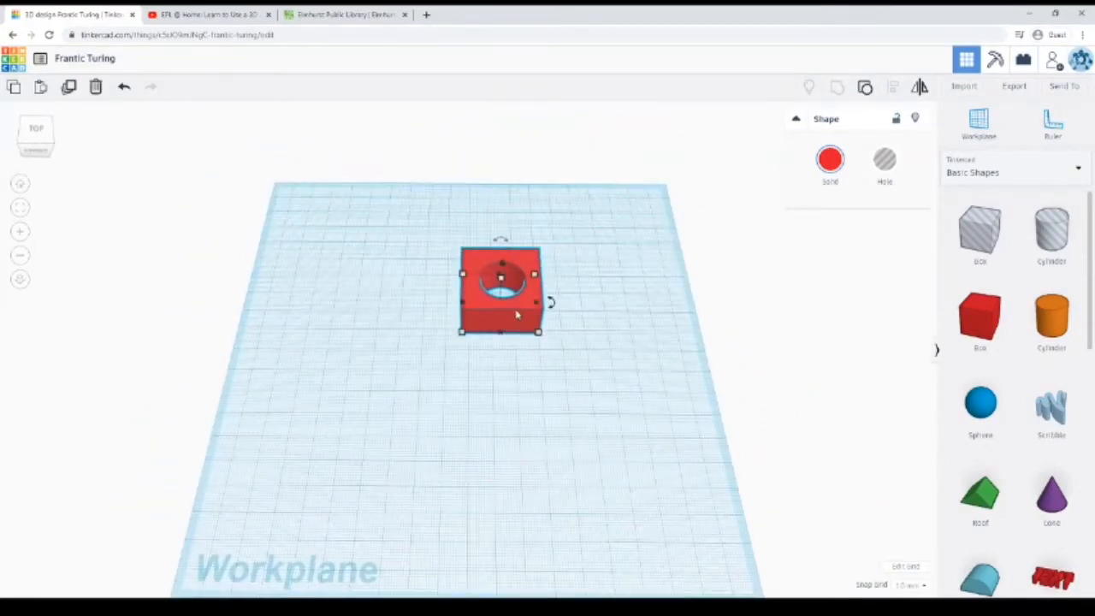
pyautogui.press('Delete')
# - Place a solid box with a round roof in front of it, and enlarge the box's base to 38 by 25 mm
pyautogui.moveTo(962, 318); pyautogui.dragTo(429, 307)
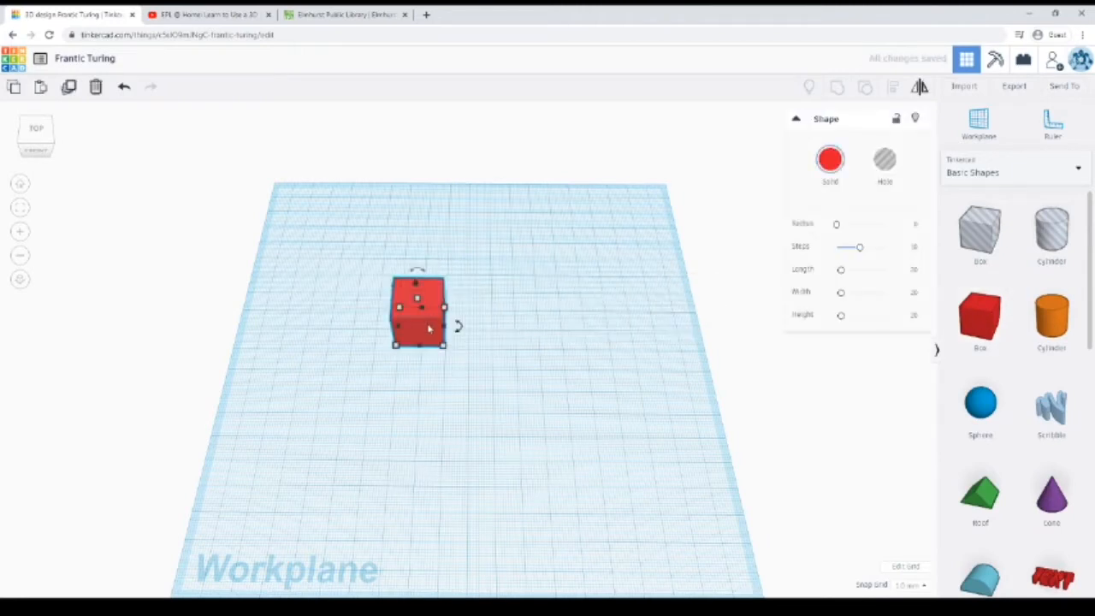
pyautogui.moveTo(454, 322); pyautogui.dragTo(770, 445, button='right')
pyautogui.moveTo(993, 579); pyautogui.dragTo(423, 387)
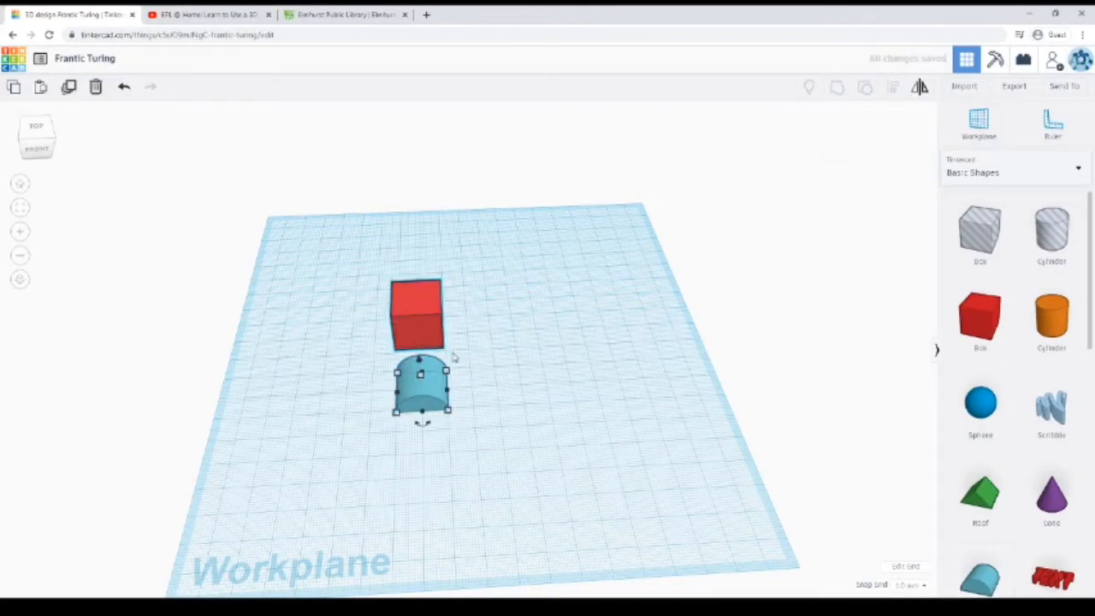
pyautogui.click(438, 340)
pyautogui.moveTo(448, 350); pyautogui.dragTo(489, 356)
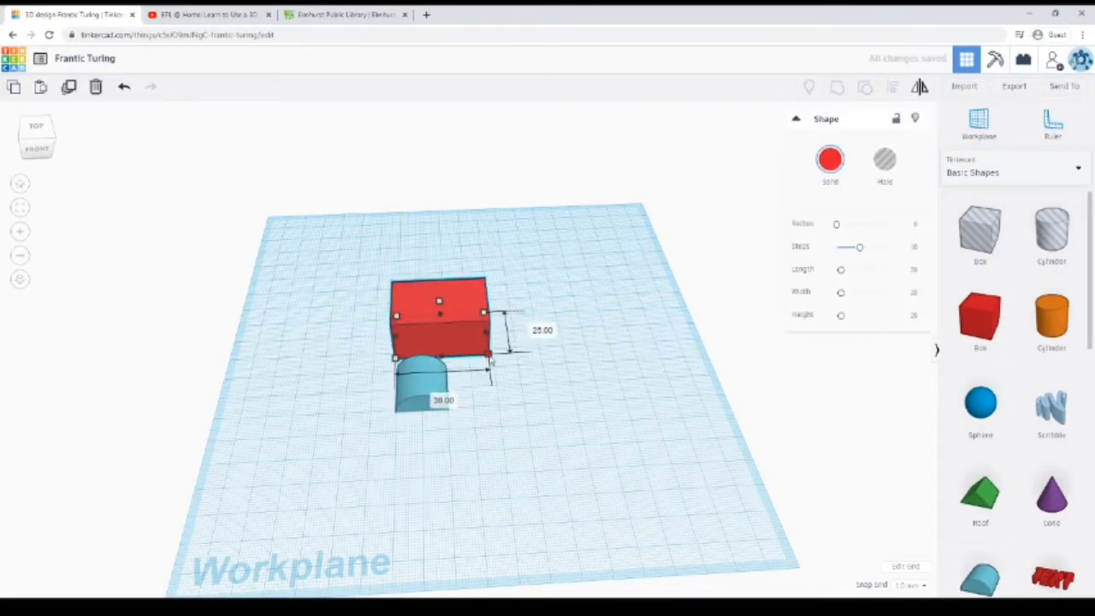
# - Move the round roof against the middle of the box's front face and change it to a hole
pyautogui.moveTo(423, 393); pyautogui.dragTo(445, 383)
pyautogui.moveTo(608, 284); pyautogui.dragTo(505, 351, button='right')
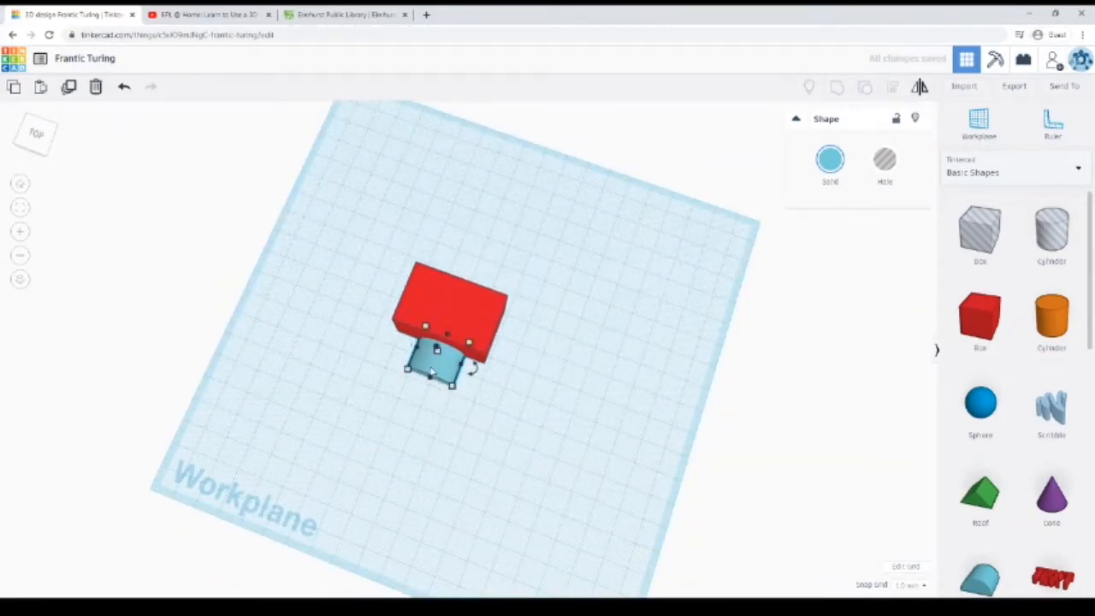
pyautogui.click(884, 160)
# - Lengthen the round roof hole through the box and adjust its position so it sticks out of both the front and back
pyautogui.moveTo(676, 215); pyautogui.dragTo(430, 221, button='right')
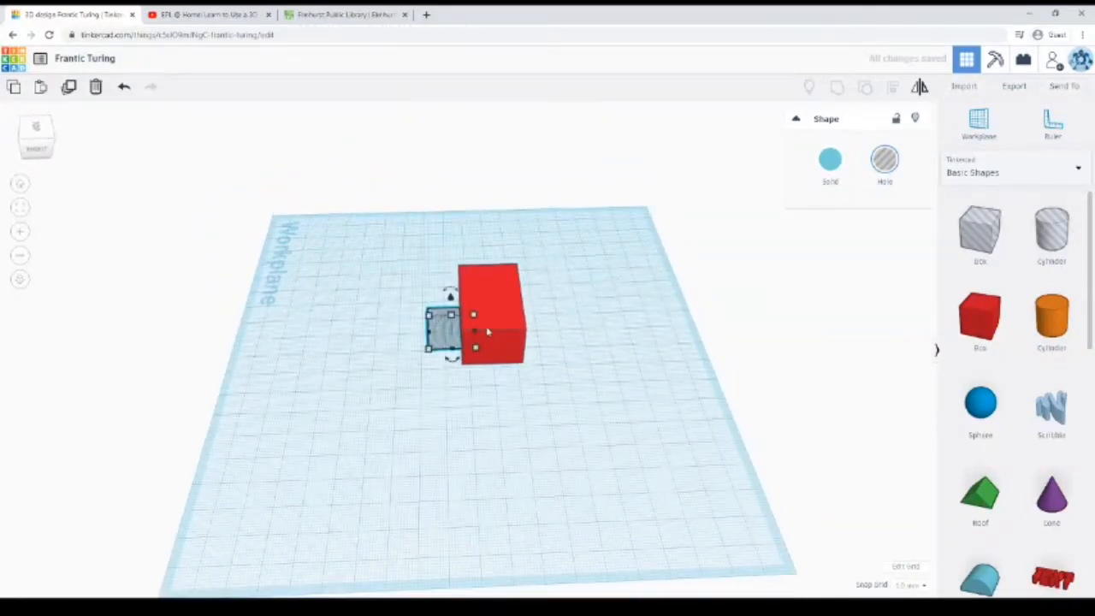
pyautogui.moveTo(476, 336); pyautogui.dragTo(527, 334)
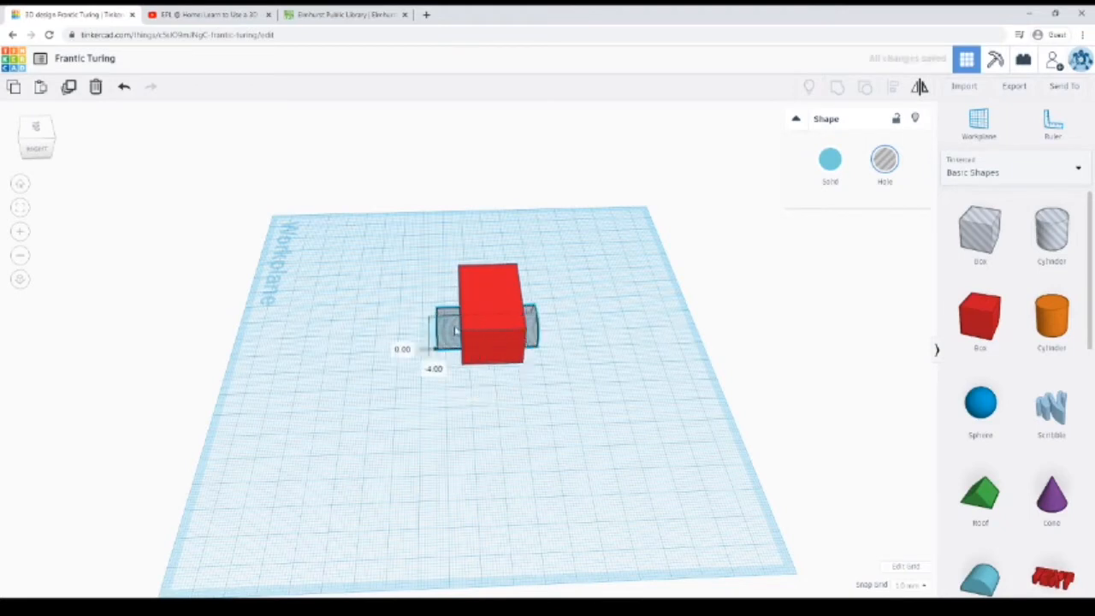
pyautogui.moveTo(513, 333); pyautogui.dragTo(410, 305, button='right')
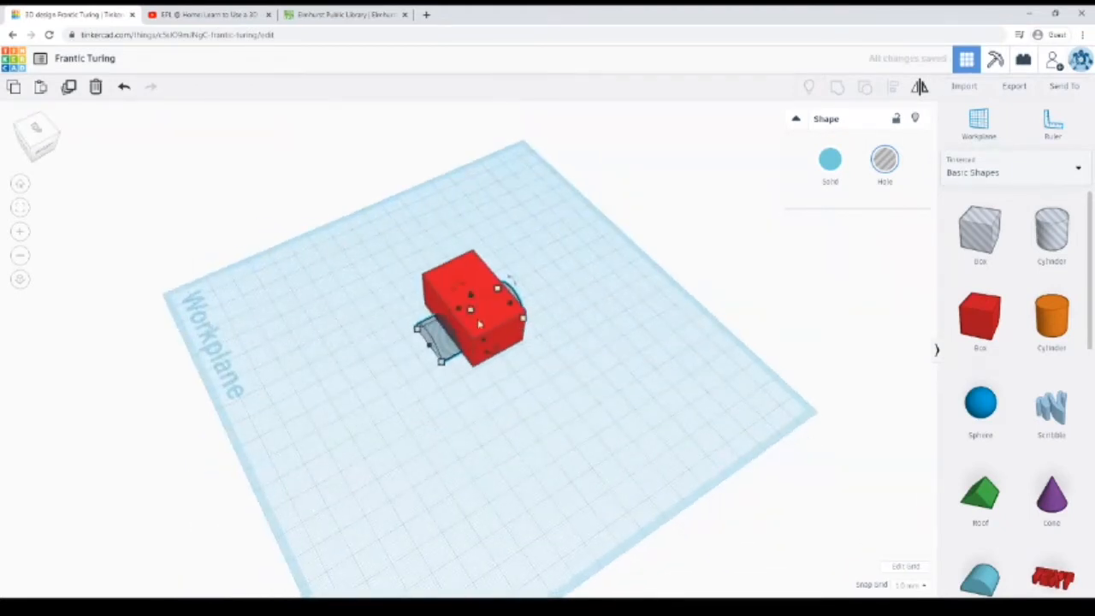
pyautogui.moveTo(535, 371); pyautogui.dragTo(432, 334, button='right')
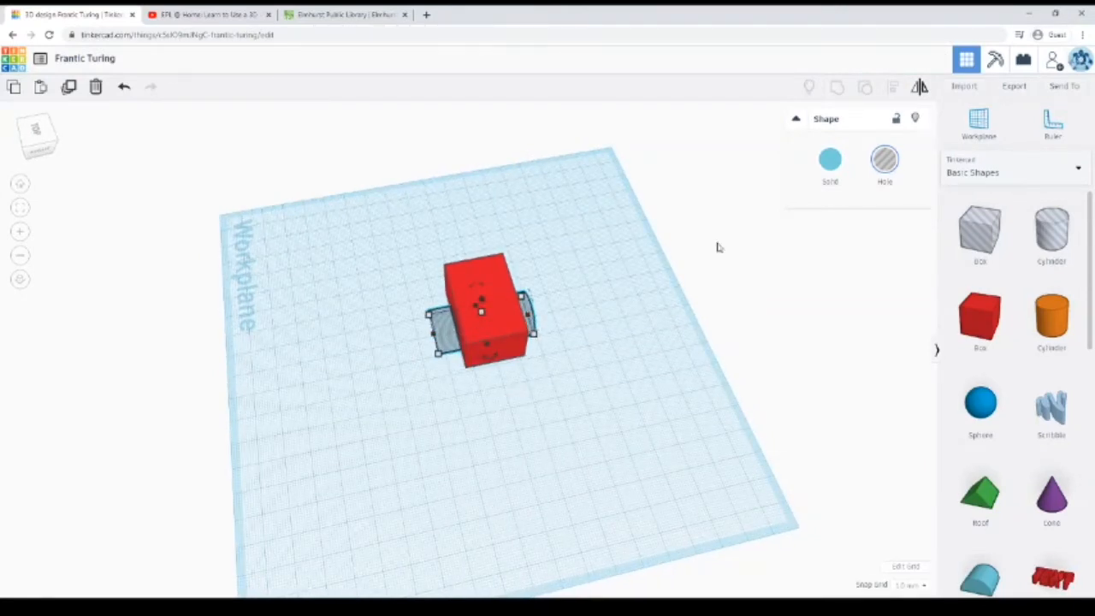
# - Group the box with the round roof hole to cut an arched tunnel through the box
pyautogui.moveTo(391, 408); pyautogui.dragTo(599, 193)
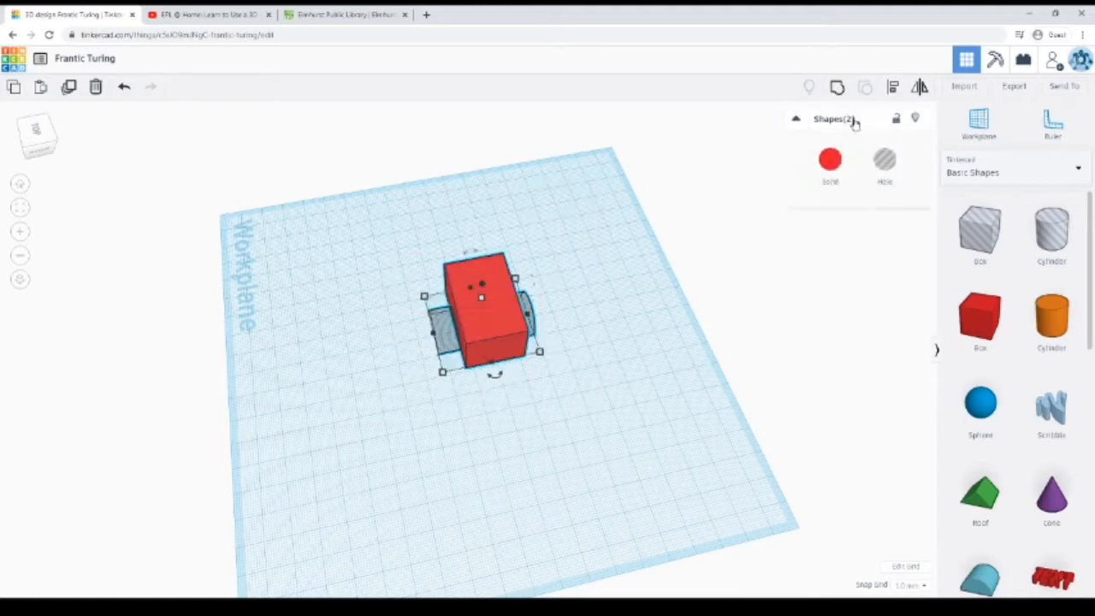
pyautogui.click(840, 88)
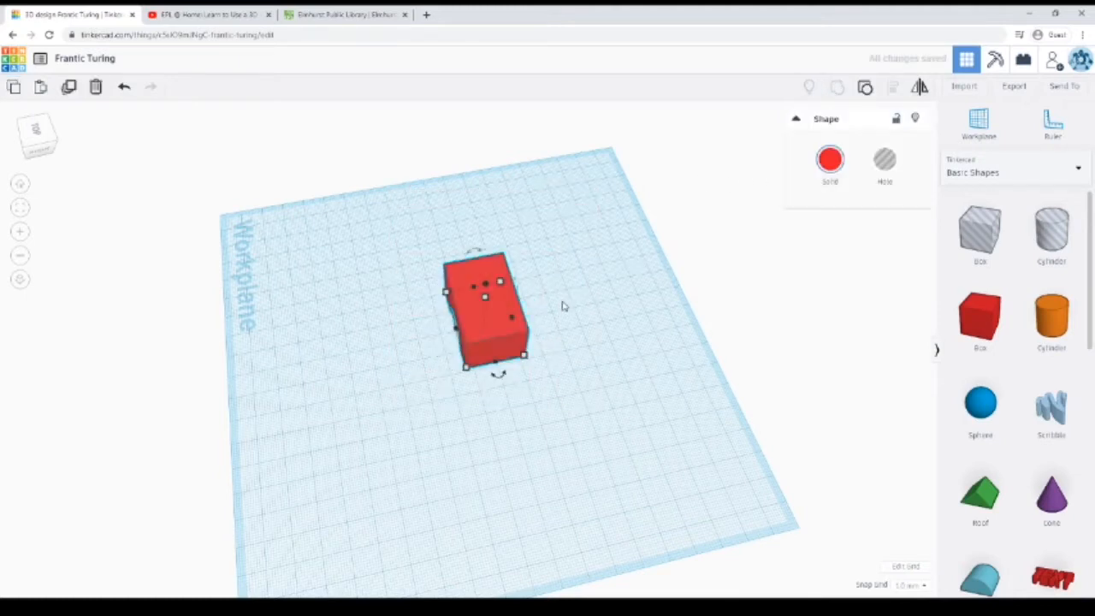
pyautogui.click(676, 249)
pyautogui.moveTo(677, 249); pyautogui.dragTo(866, 116, button='right')
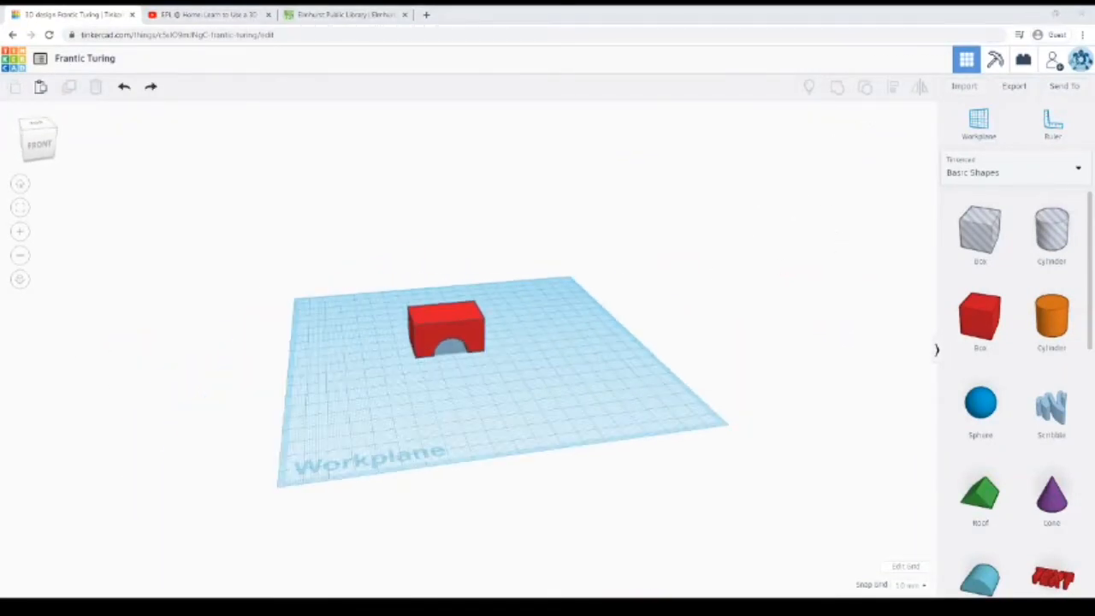
# - Delete the box with the arched tunnel from the workplane
pyautogui.click(432, 322)
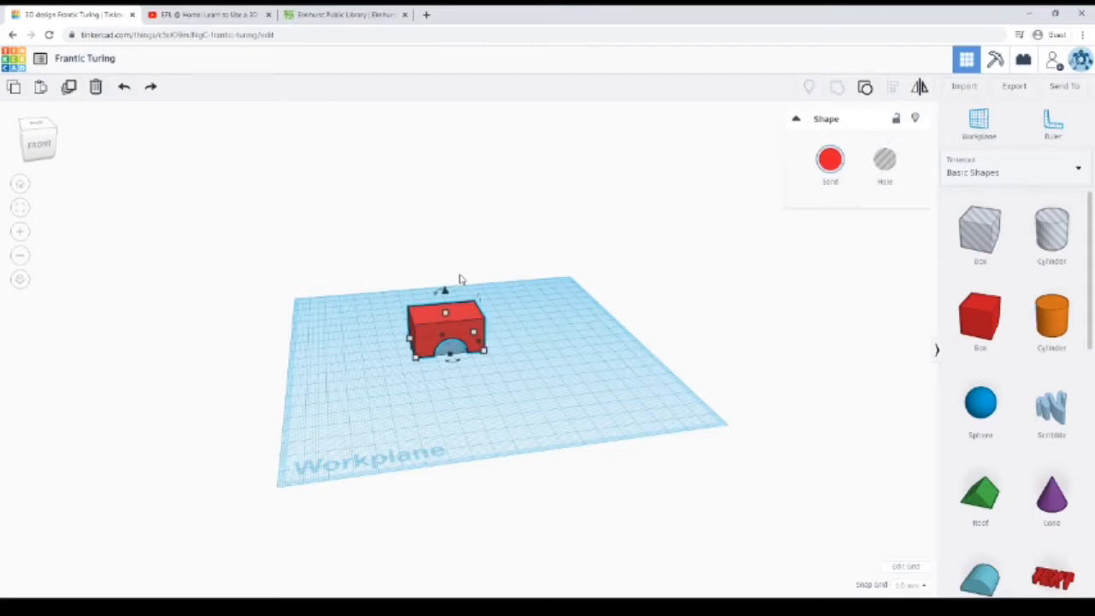
pyautogui.click(393, 392)
pyautogui.click(446, 336)
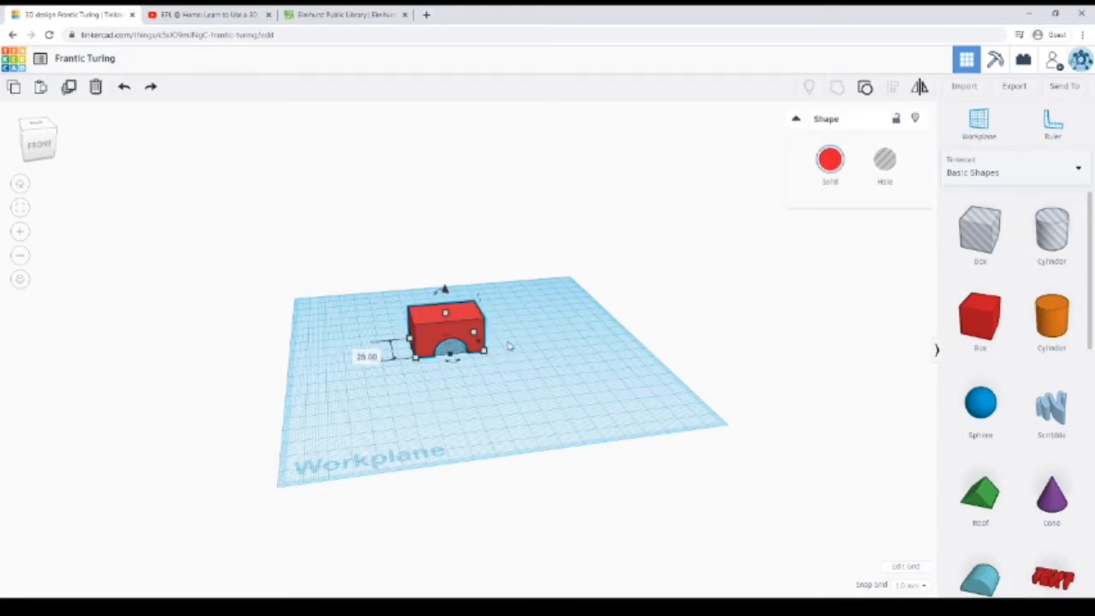
pyautogui.press('Delete')
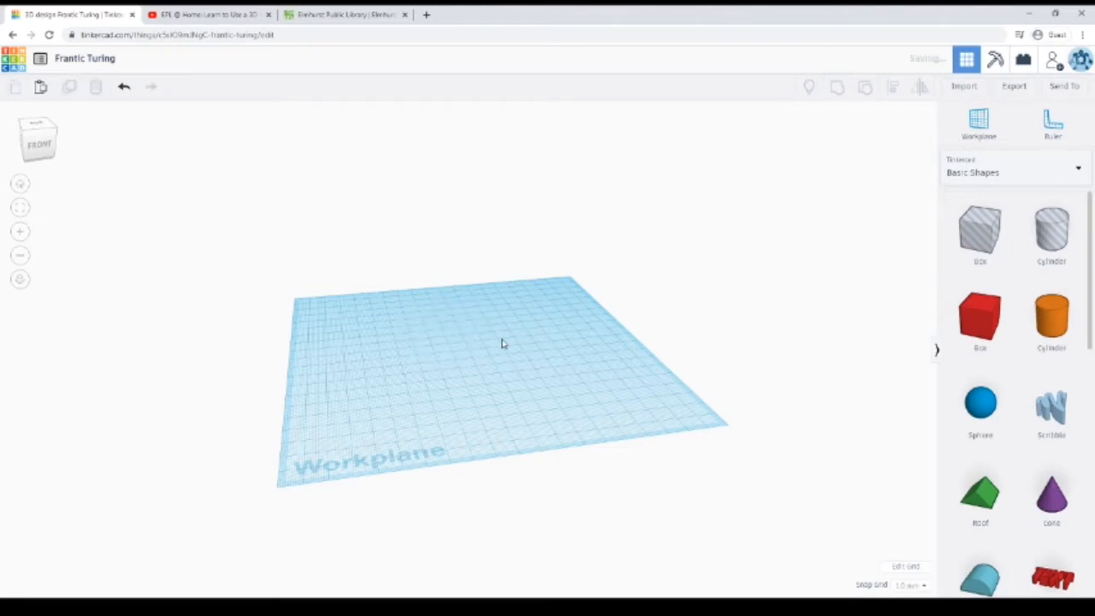
# - Place a sphere near the middle of the empty workplane
pyautogui.scroll(2, 488, 368)
pyautogui.click(980, 402)
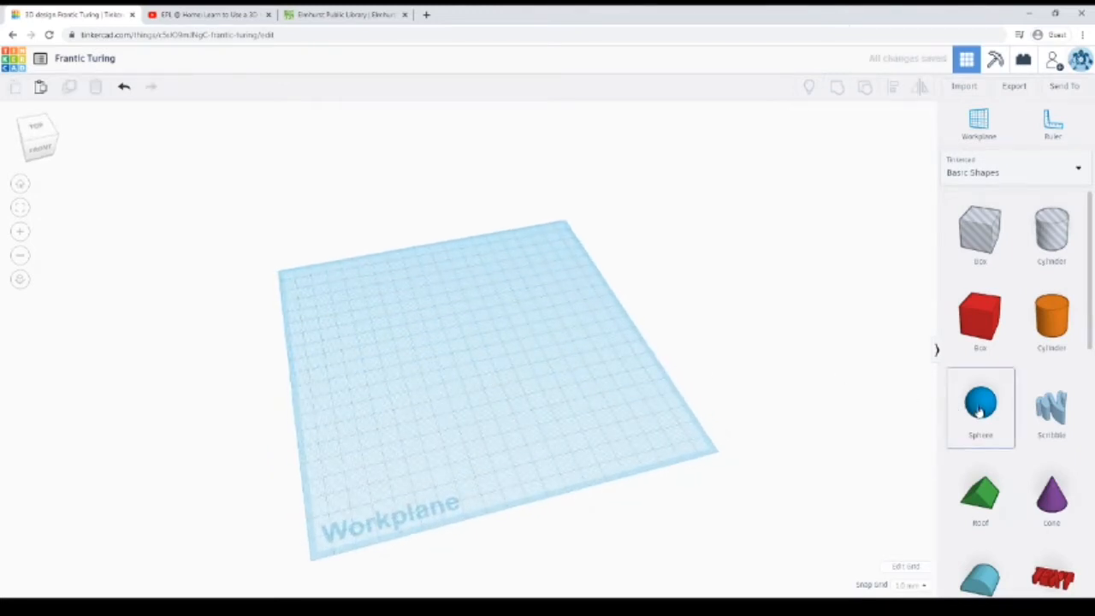
pyautogui.click(436, 366)
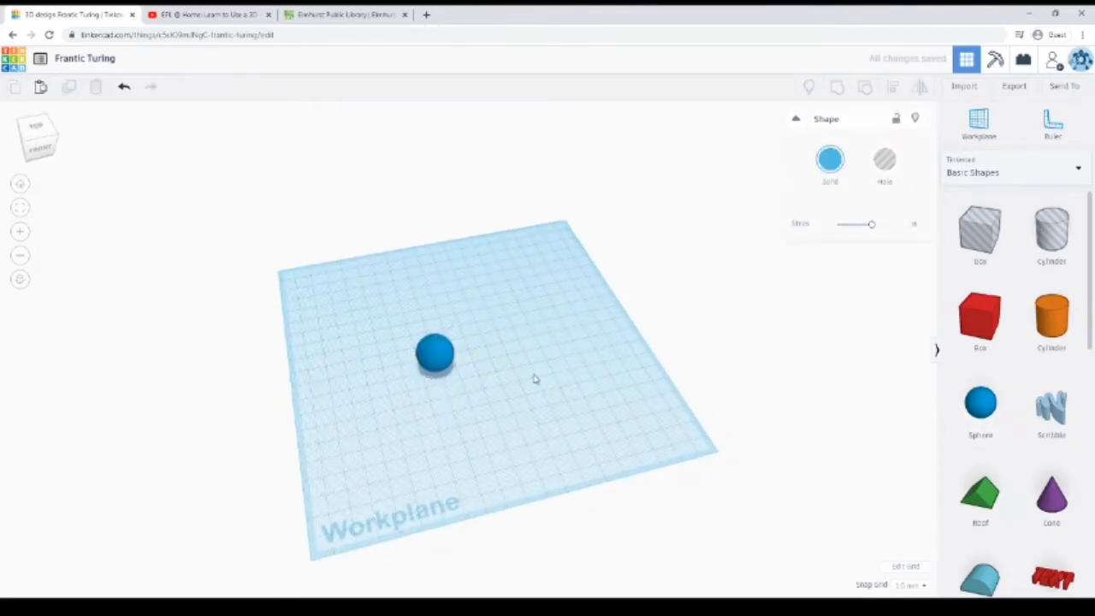
pyautogui.click(448, 388)
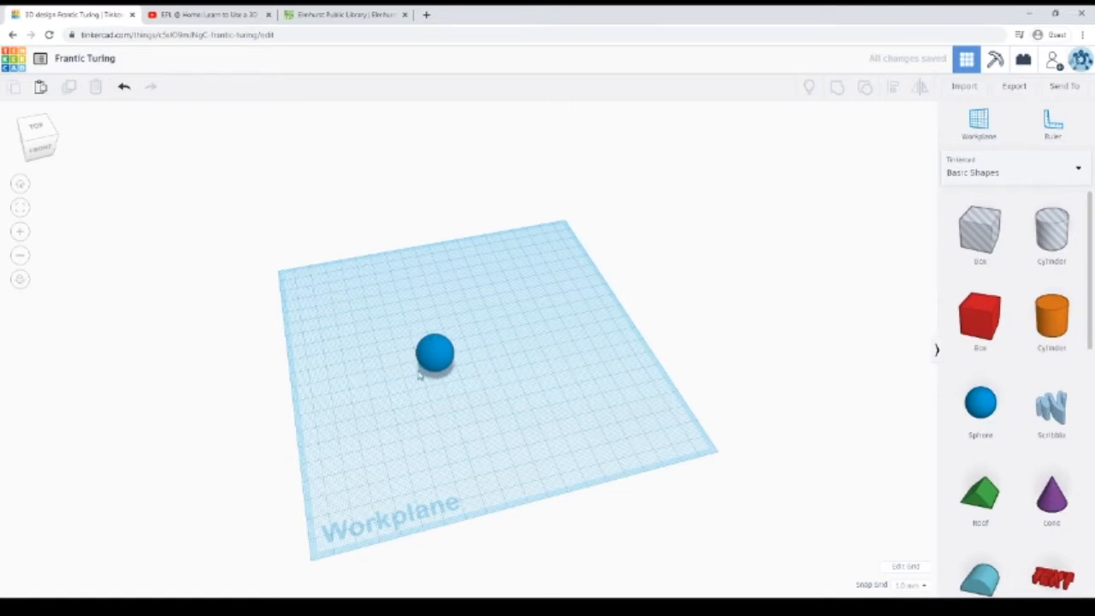
pyautogui.moveTo(419, 375); pyautogui.dragTo(434, 420, button='right')
pyautogui.scroll(2, 463, 362)
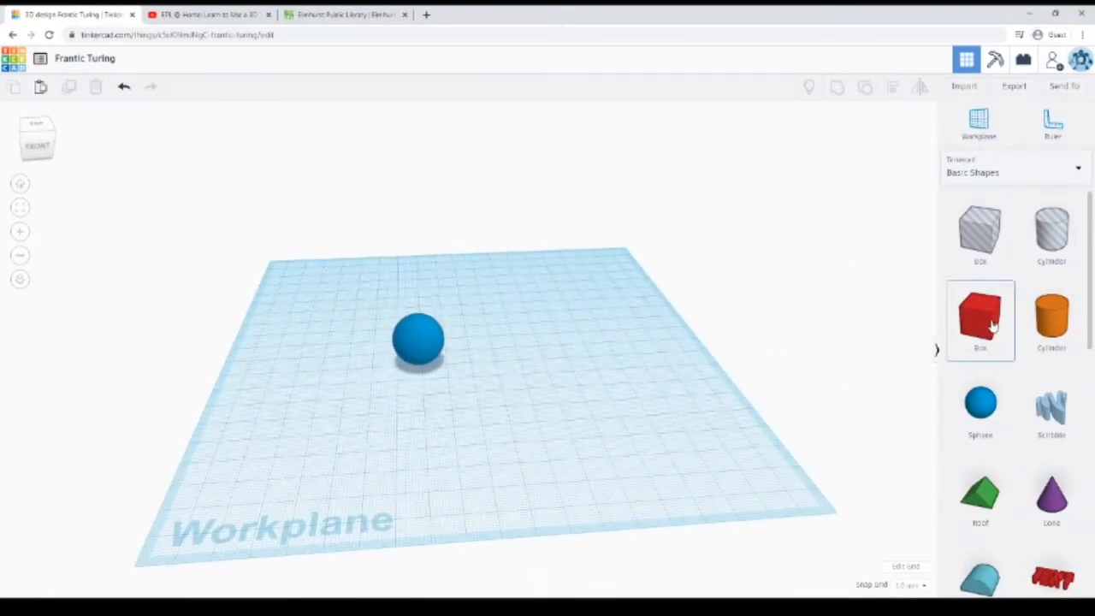
# - Add a box beside the sphere, change it to a hole and move it over the sphere's right half
pyautogui.moveTo(992, 325); pyautogui.dragTo(476, 330)
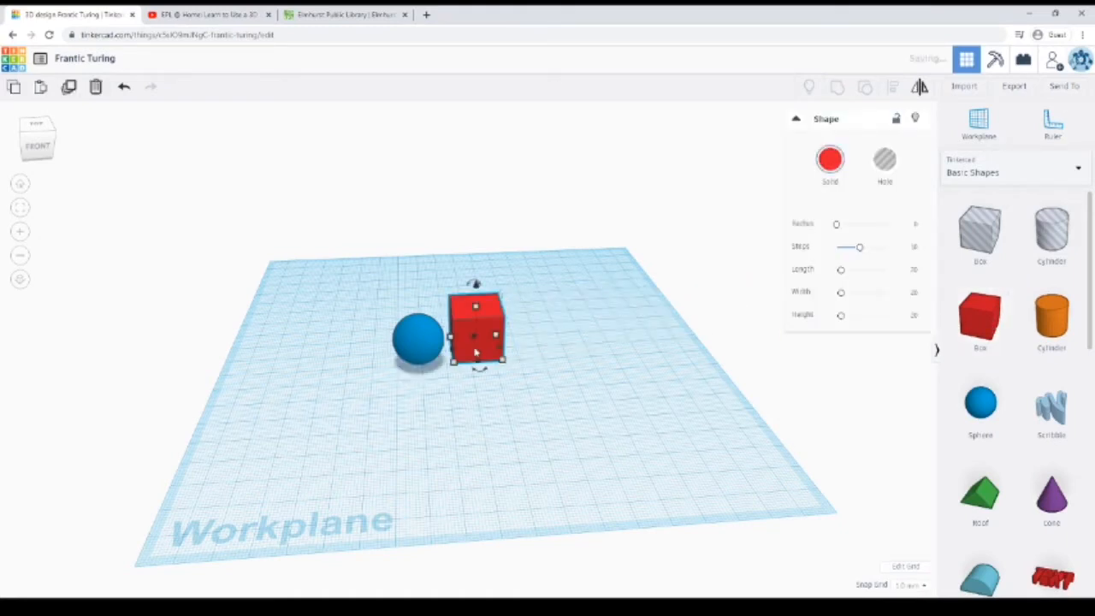
pyautogui.press('Escape')
pyautogui.click(476, 329)
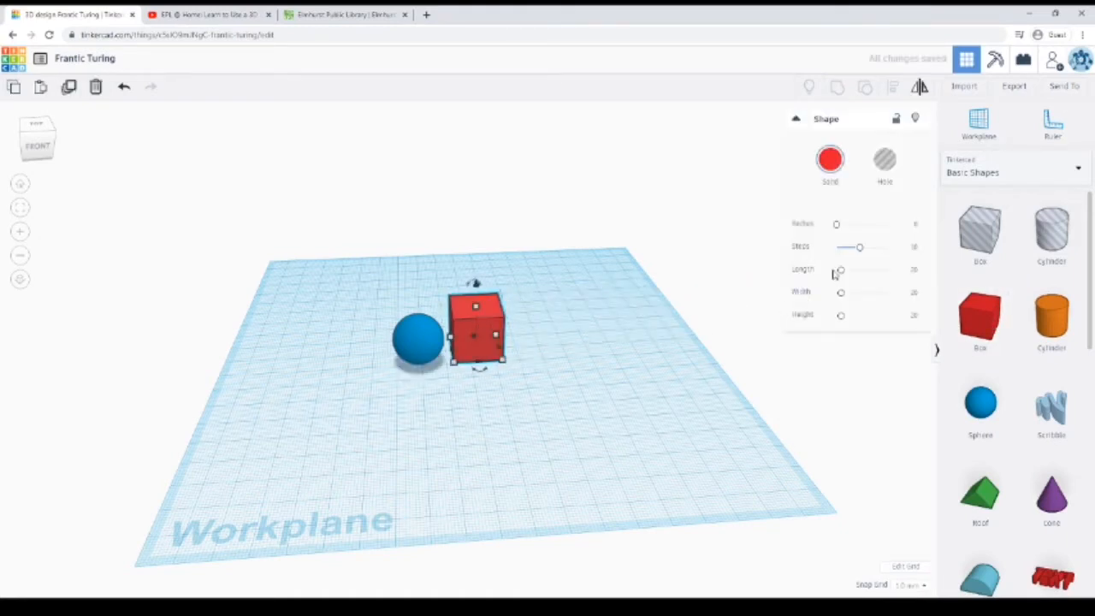
pyautogui.click(884, 160)
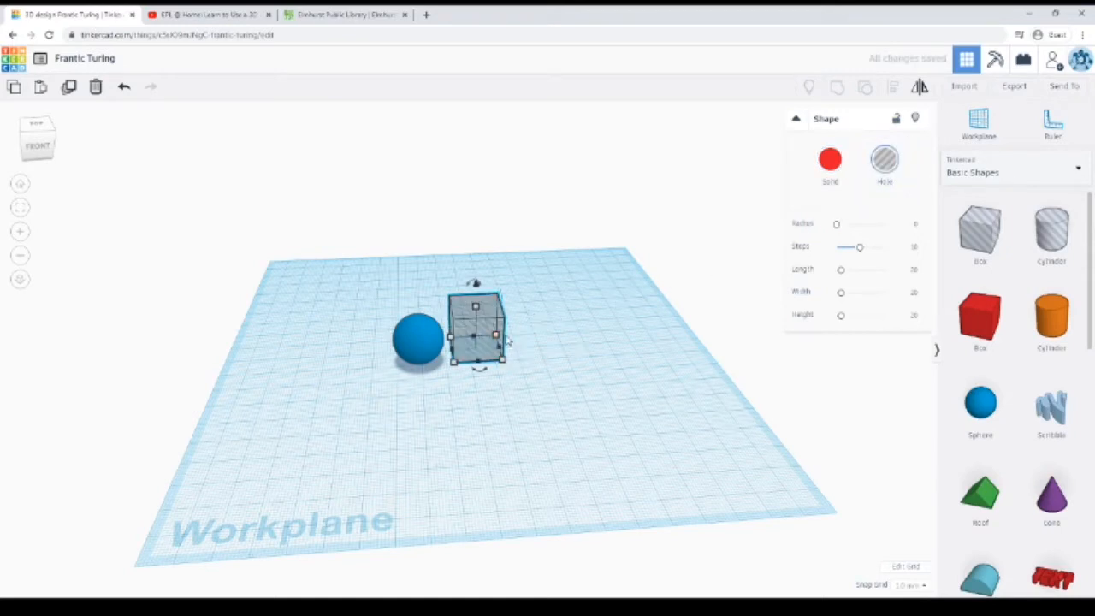
pyautogui.moveTo(480, 345); pyautogui.dragTo(449, 355)
pyautogui.click(475, 366)
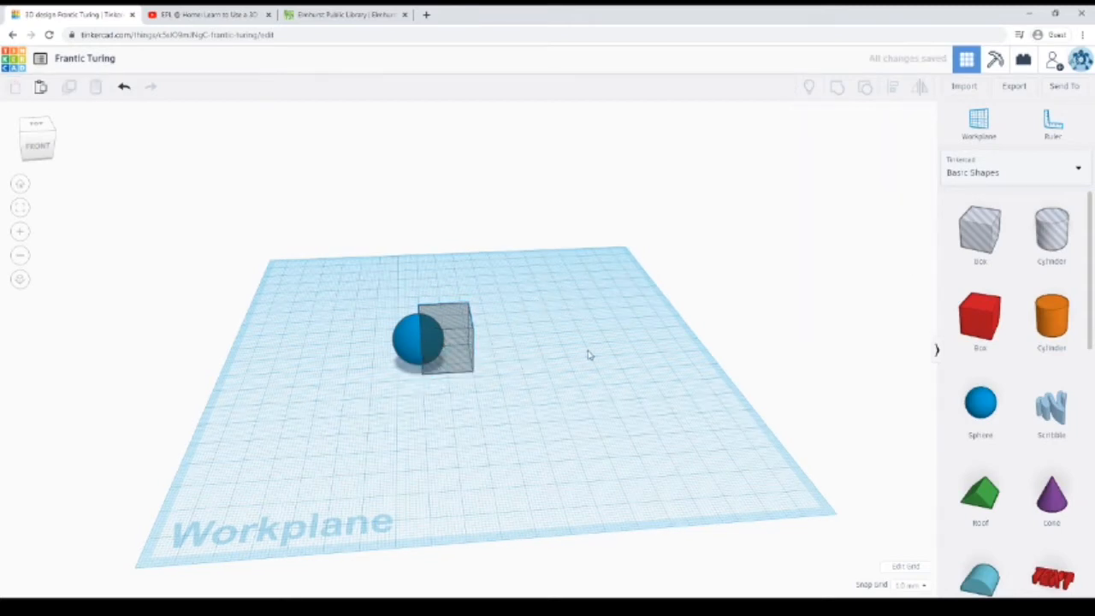
# - Group the sphere with the box hole to cut it in half, then shift the half sphere a little to the right
pyautogui.moveTo(589, 354); pyautogui.dragTo(396, 379, button='right')
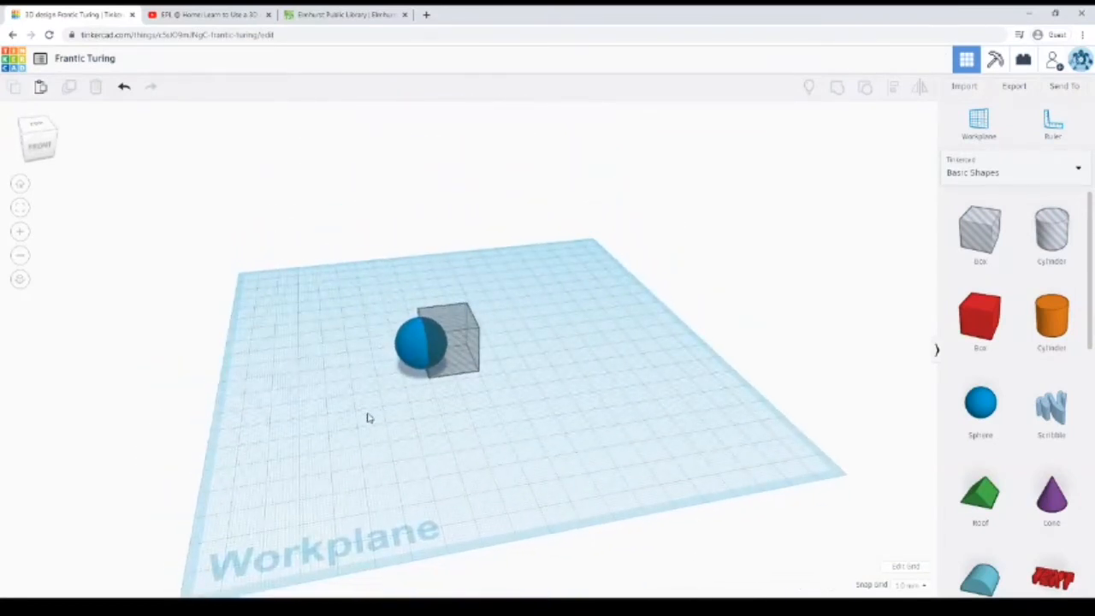
pyautogui.moveTo(367, 417); pyautogui.dragTo(529, 256)
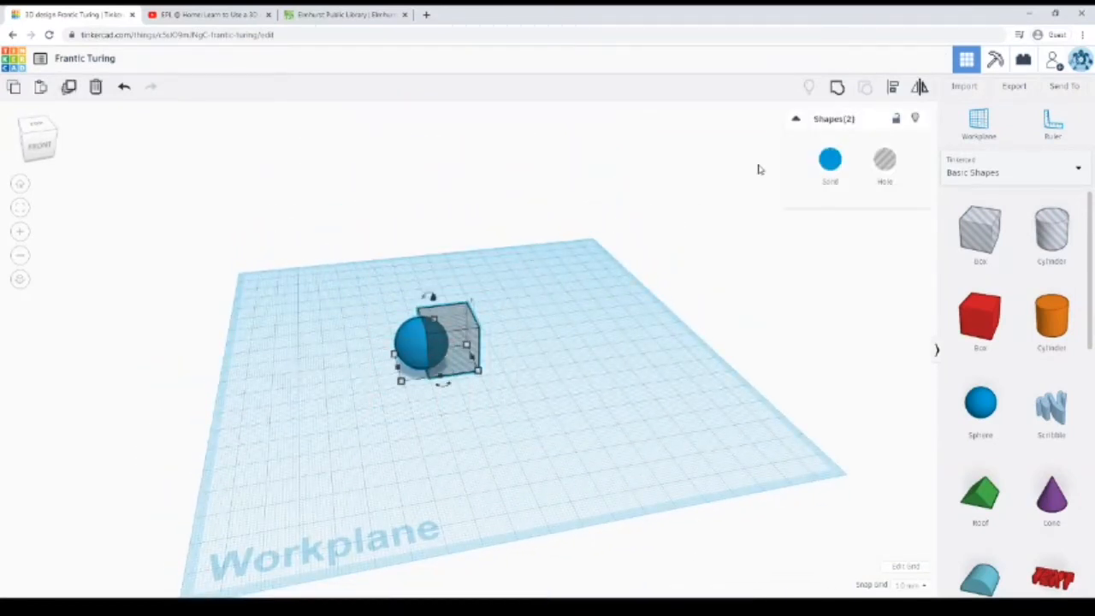
pyautogui.click(837, 87)
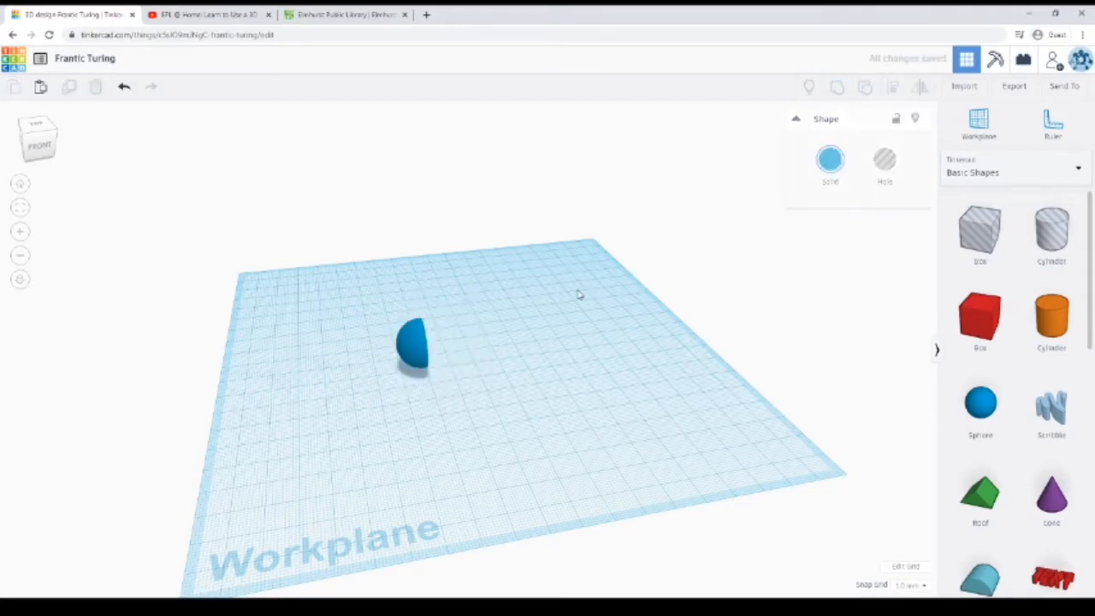
pyautogui.moveTo(411, 356); pyautogui.dragTo(450, 351)
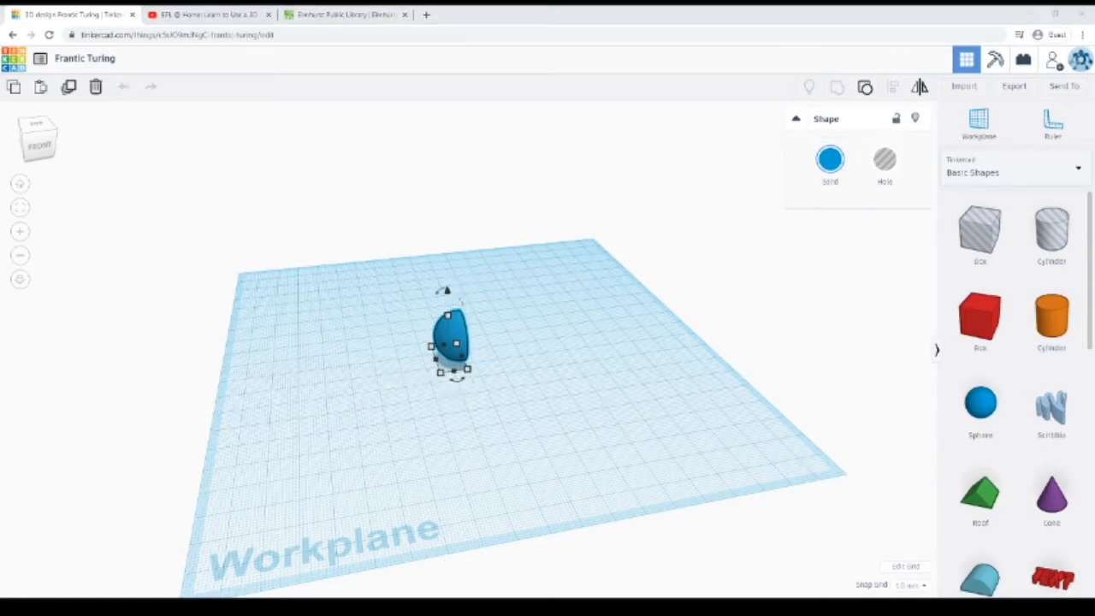
pyautogui.click(161, 370)
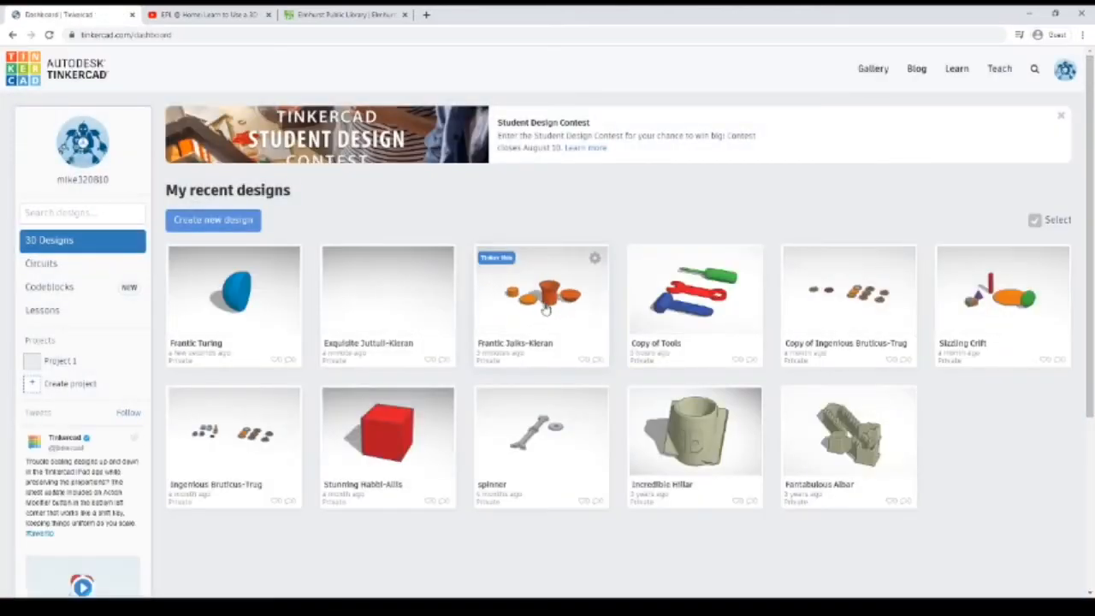
# - Open the Frantic Jaiks-Kieran design and move all its existing parts back off the workplane to clear it
pyautogui.click(496, 257)
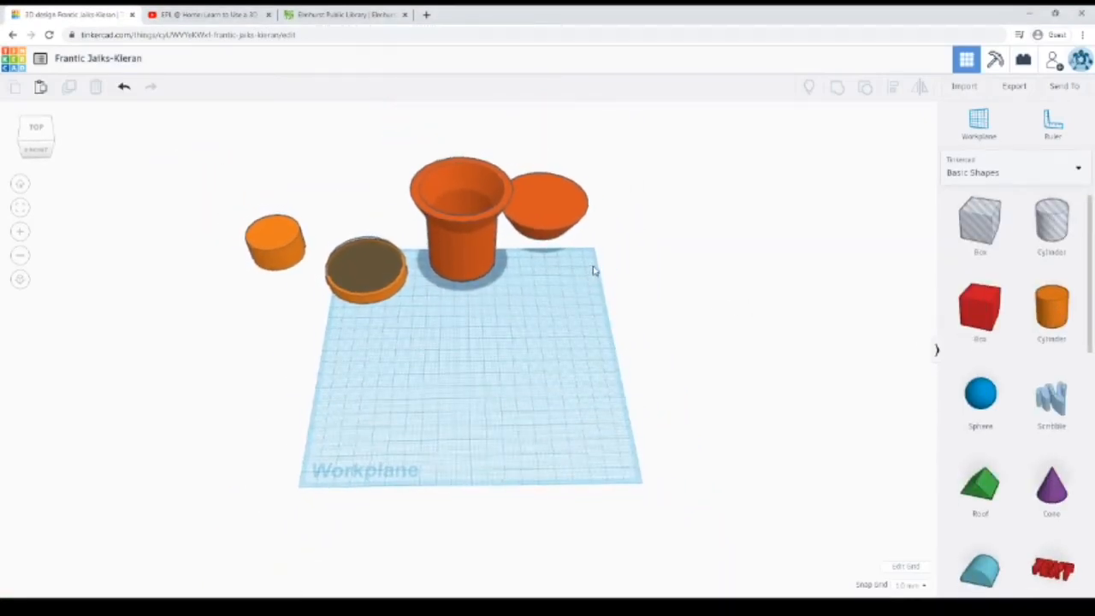
pyautogui.moveTo(200, 314); pyautogui.dragTo(547, 203)
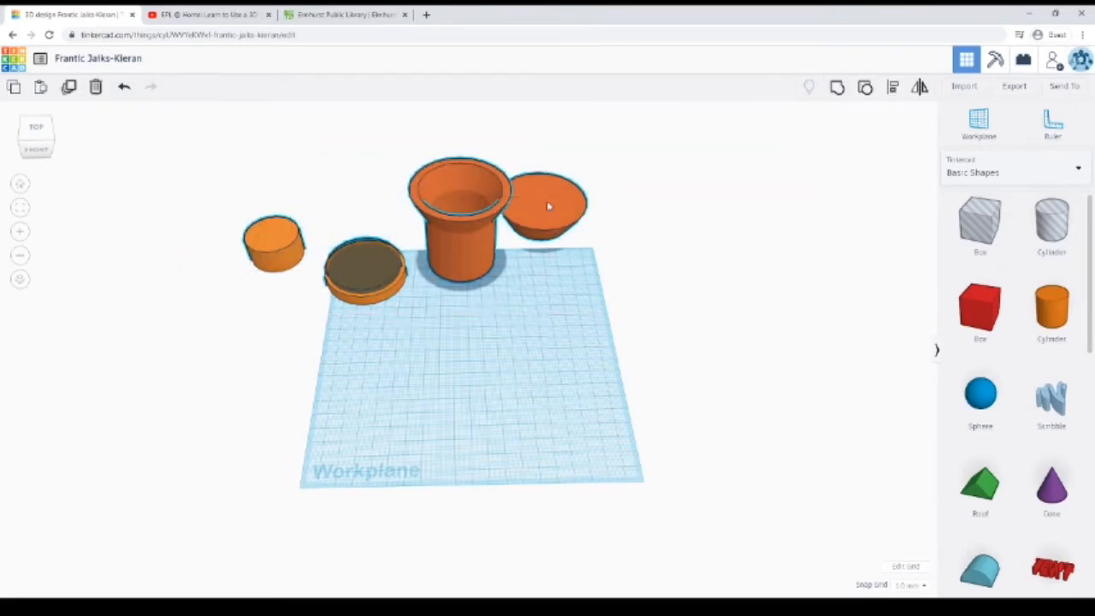
pyautogui.moveTo(464, 256); pyautogui.dragTo(494, 169)
pyautogui.click(456, 312)
pyautogui.scroll(3, 456, 312)
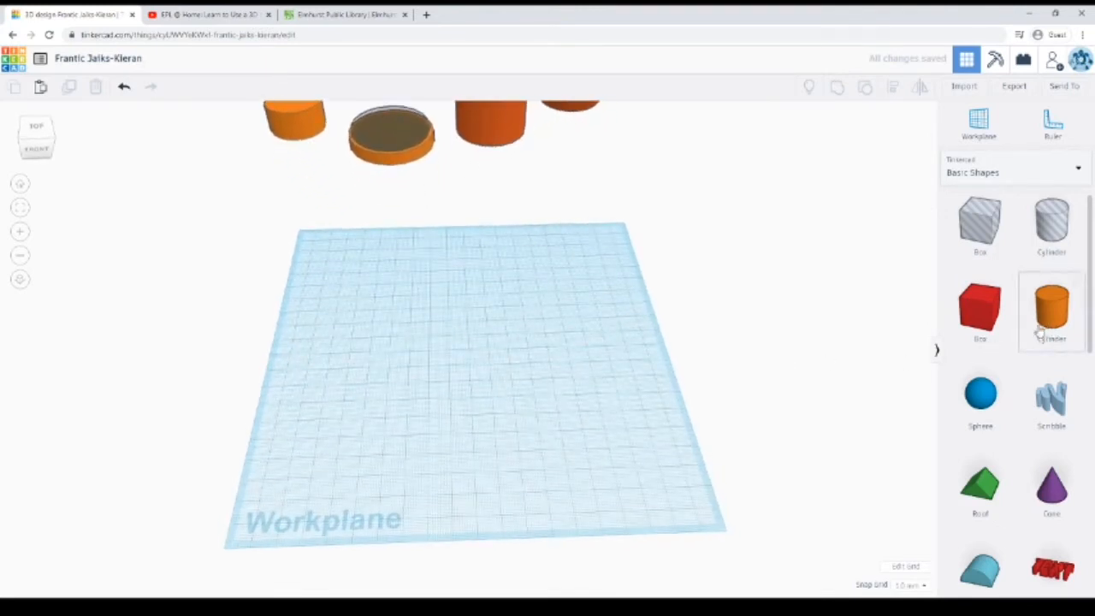
# - Add a solid cylinder in the middle of the workplane and set its base to 50 by 50 mm
pyautogui.moveTo(1044, 329); pyautogui.dragTo(472, 354)
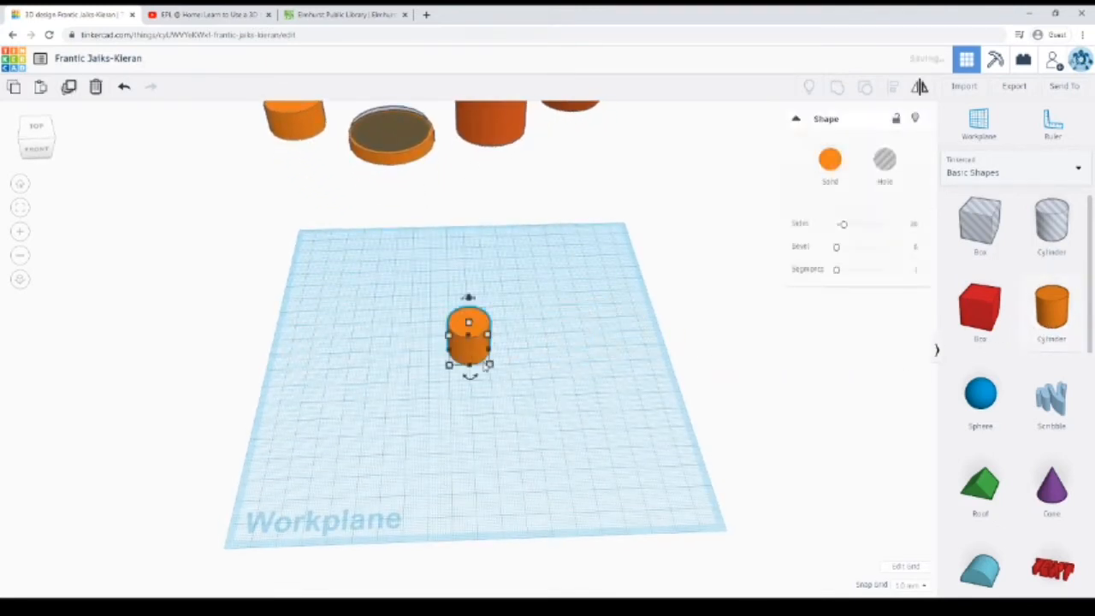
pyautogui.click(552, 349)
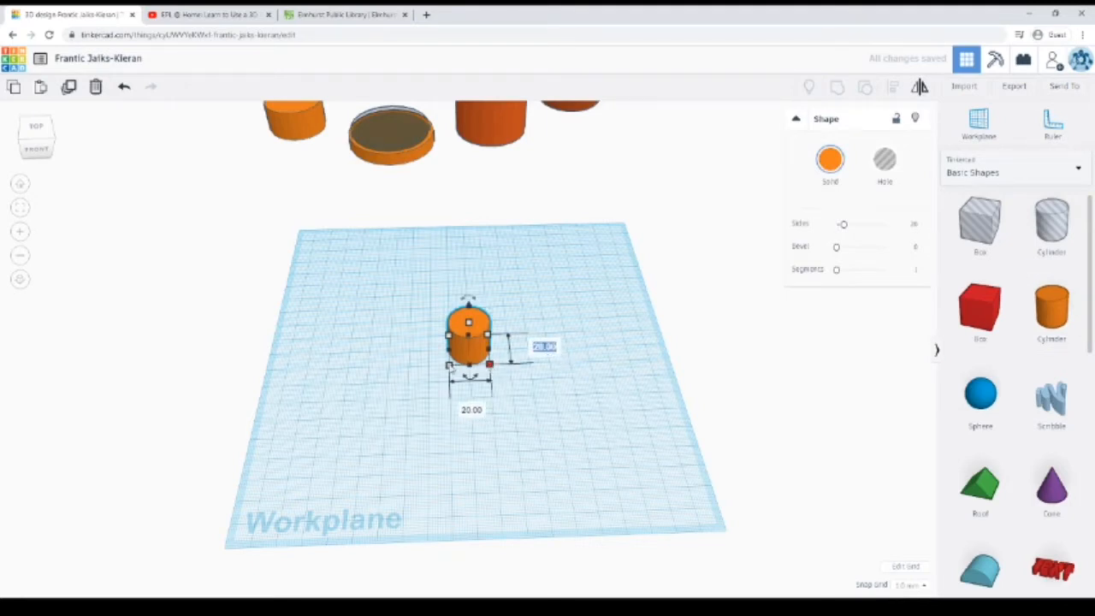
pyautogui.click(491, 366)
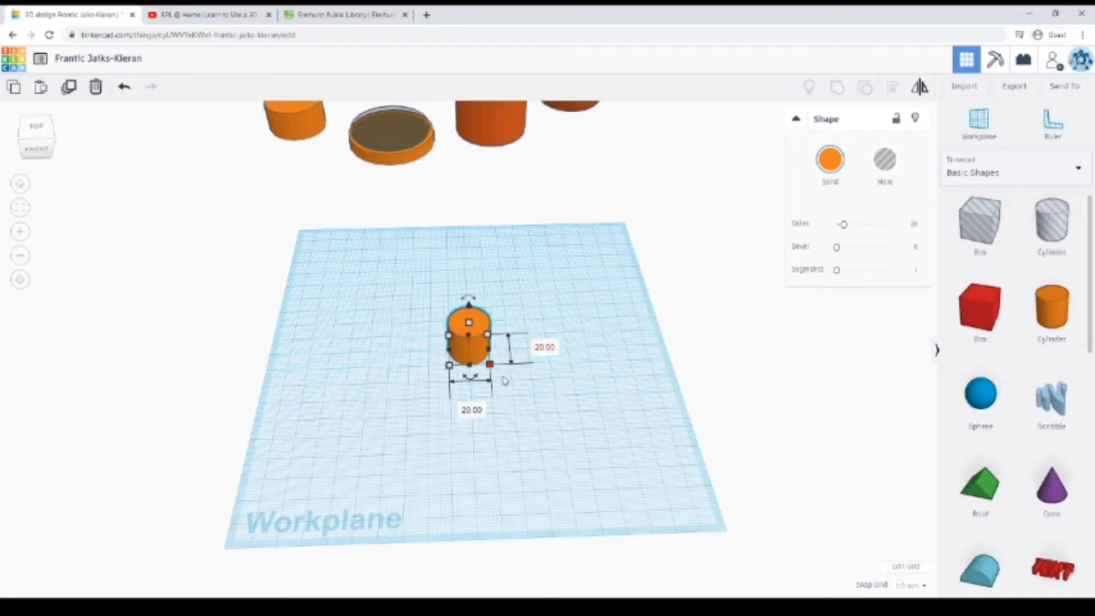
pyautogui.click(544, 347)
pyautogui.write('60')
pyautogui.click(475, 414)
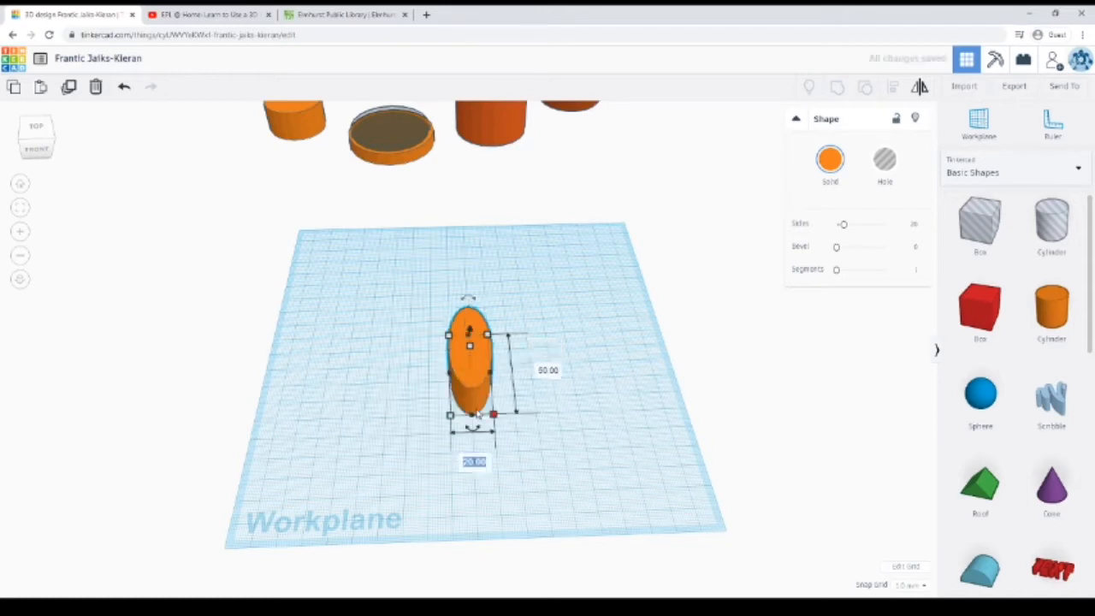
pyautogui.write('50')
pyautogui.press('Return')
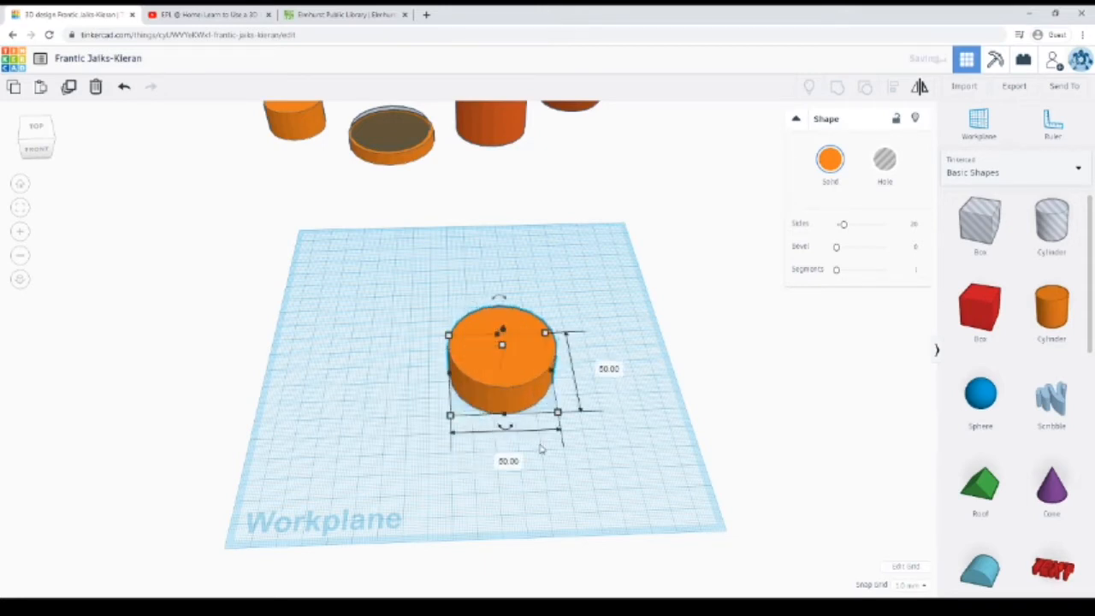
# - Set the large cylinder's height to 45 mm
pyautogui.click(522, 426)
pyautogui.click(517, 388)
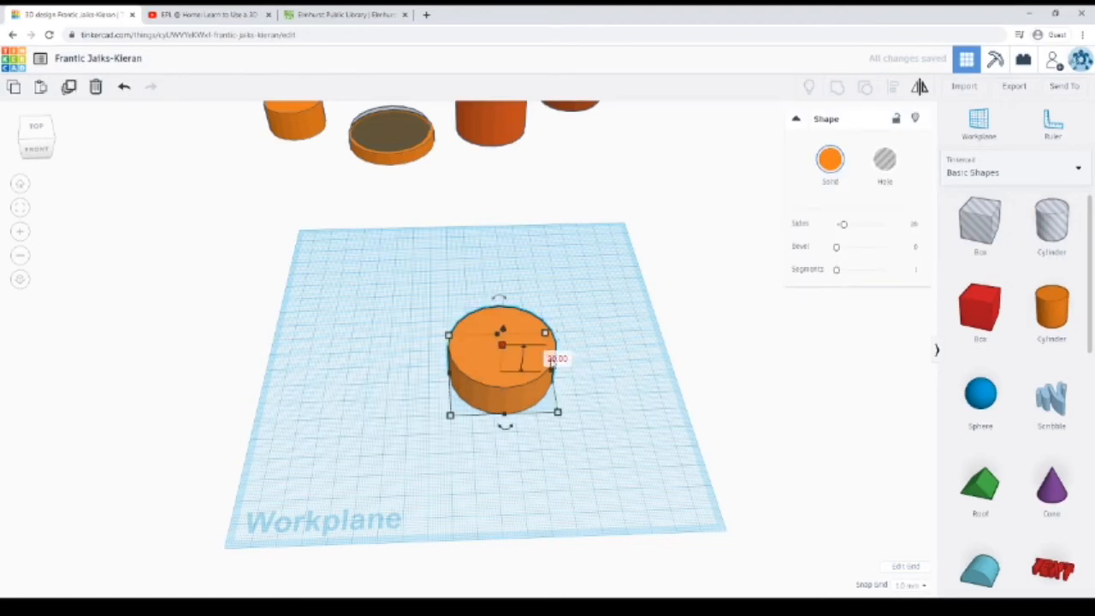
pyautogui.click(554, 359)
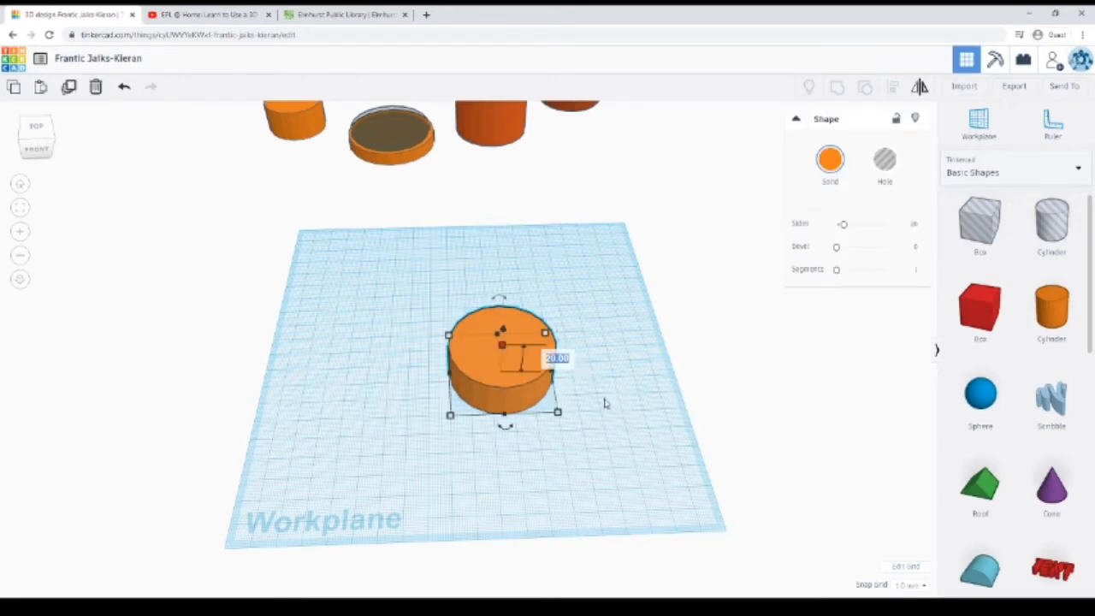
pyautogui.write('45')
pyautogui.press('Return')
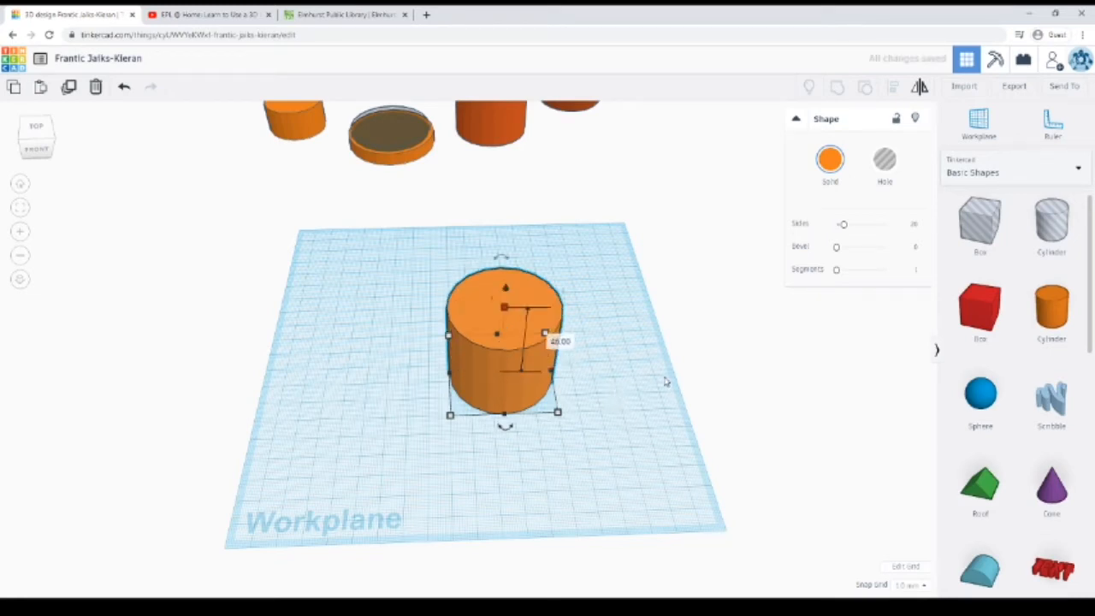
pyautogui.click(666, 381)
pyautogui.moveTo(666, 381); pyautogui.dragTo(797, 409, button='right')
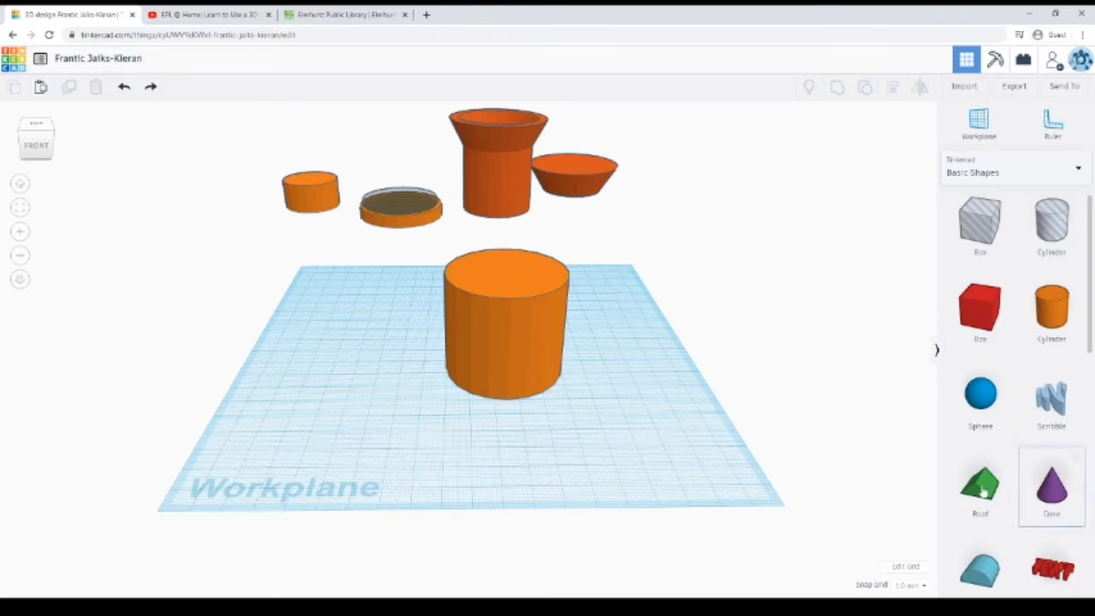
# - Place a cone in front of the large cylinder, add a small cylinder over the cone and change that cylinder to a hole
pyautogui.moveTo(1051, 489); pyautogui.dragTo(426, 447)
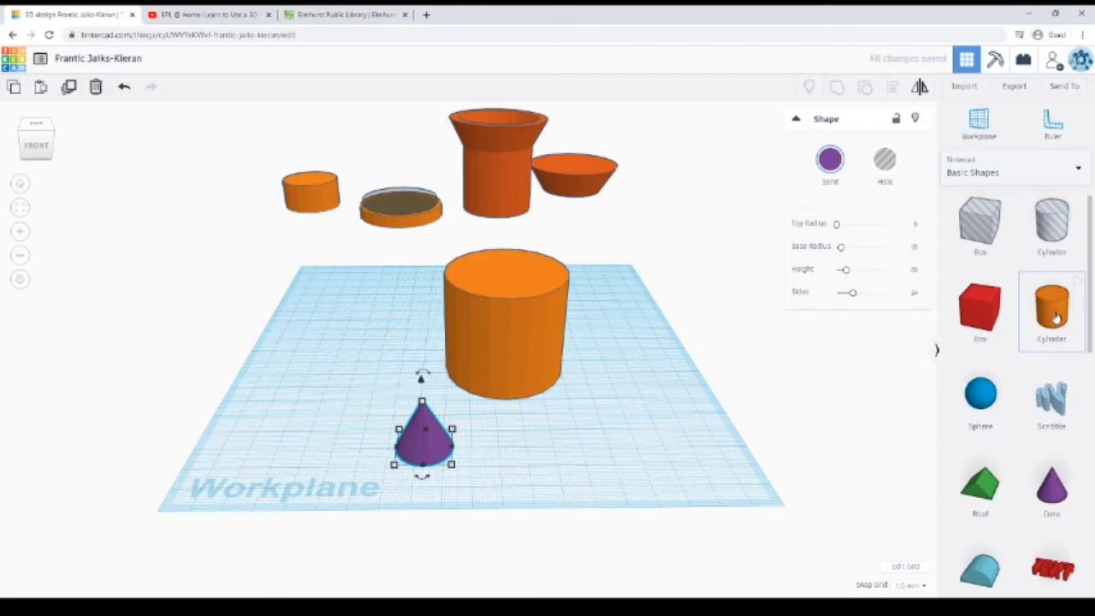
pyautogui.moveTo(1054, 317); pyautogui.dragTo(427, 452)
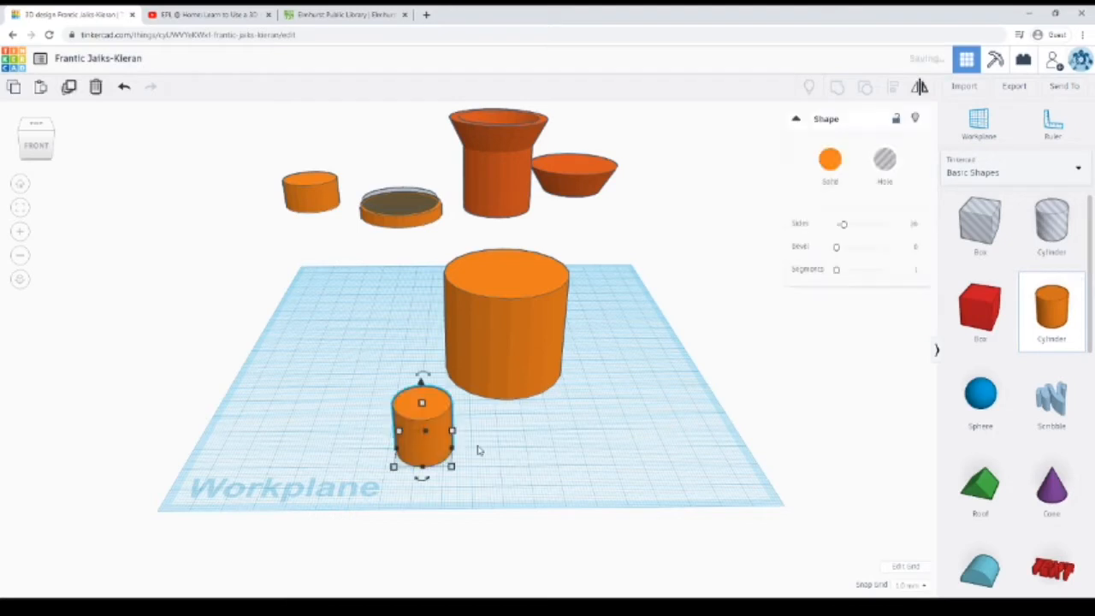
pyautogui.click(479, 450)
pyautogui.click(426, 416)
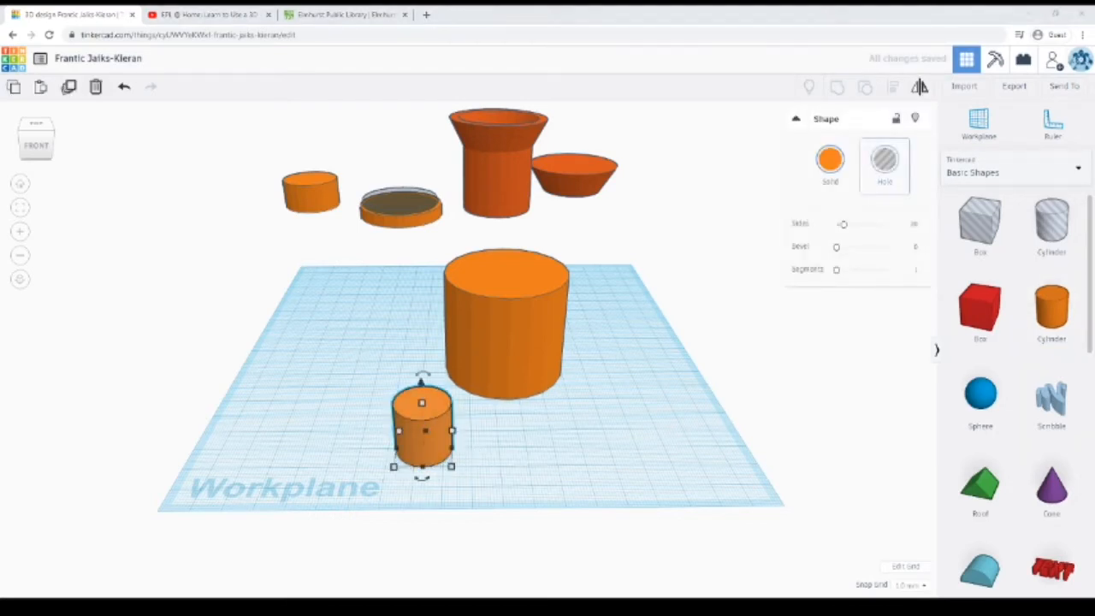
pyautogui.click(884, 159)
# - Line up the small cylinder hole with the cone and raise it 7 mm above the workplane
pyautogui.scroll(2, 513, 466)
pyautogui.moveTo(520, 457); pyautogui.dragTo(537, 528, button='right')
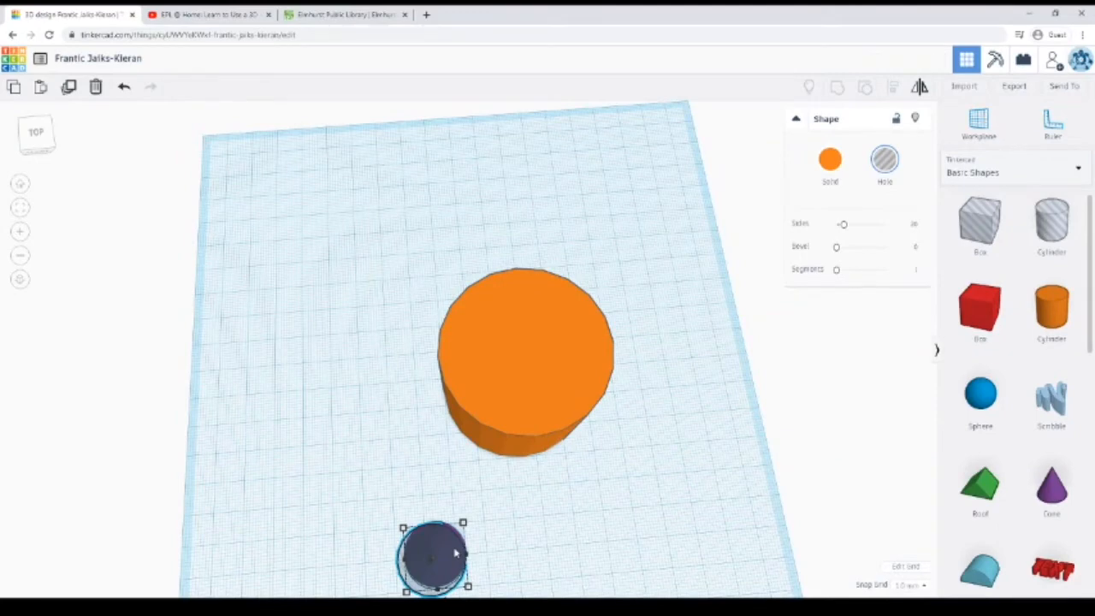
pyautogui.press('Up')
pyautogui.moveTo(516, 521); pyautogui.dragTo(499, 444, button='right')
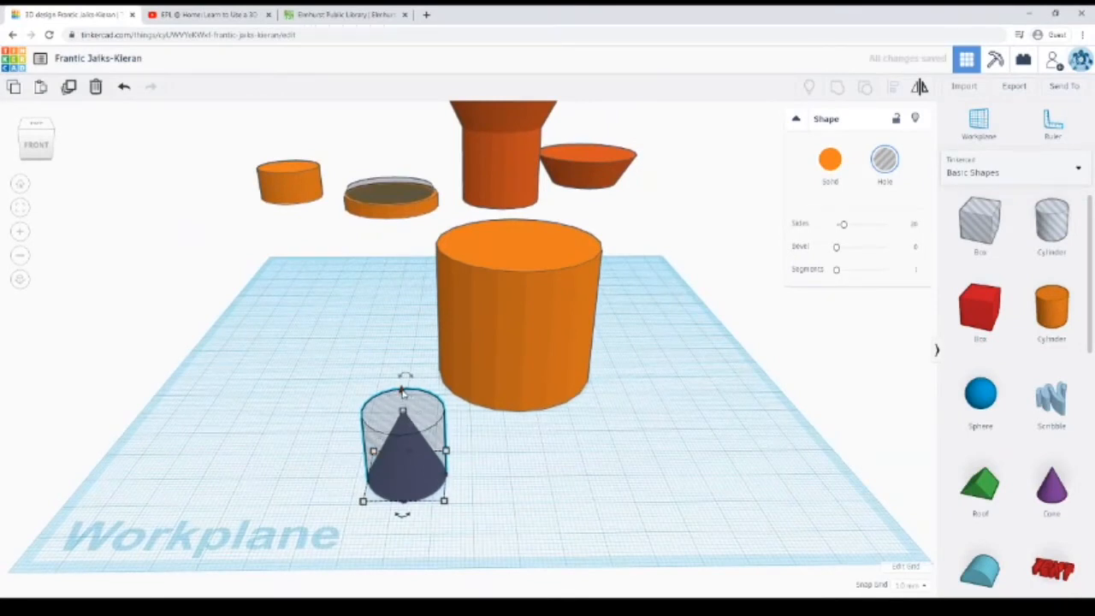
pyautogui.moveTo(401, 392); pyautogui.dragTo(399, 365)
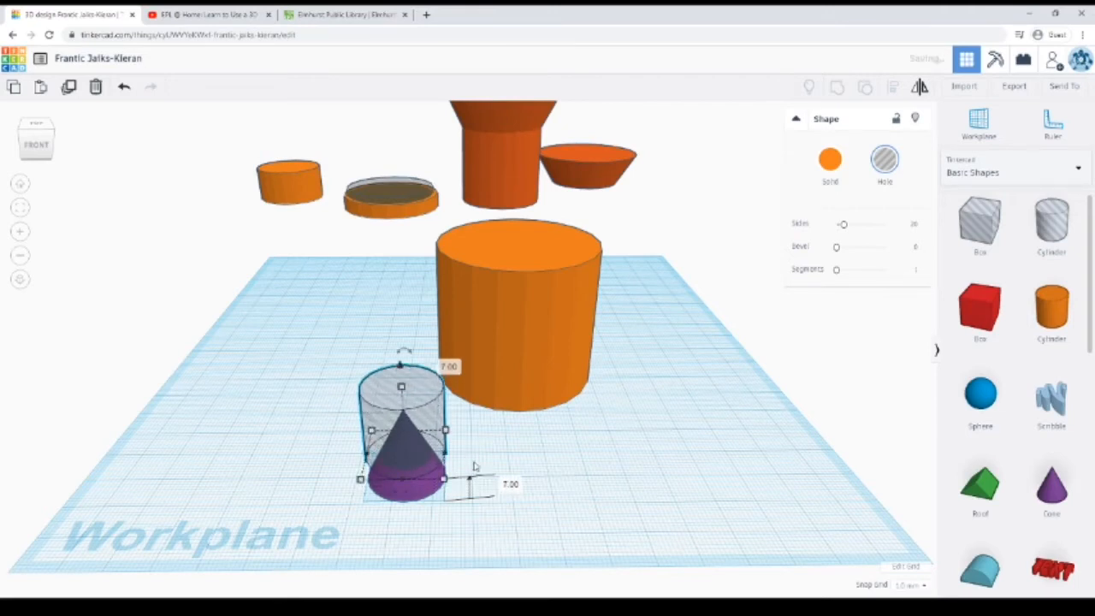
pyautogui.click(529, 494)
# - Group the cone with the raised cylinder hole to cut off the cone's tip
pyautogui.moveTo(533, 482); pyautogui.dragTo(430, 518, button='right')
pyautogui.moveTo(325, 505); pyautogui.dragTo(420, 320)
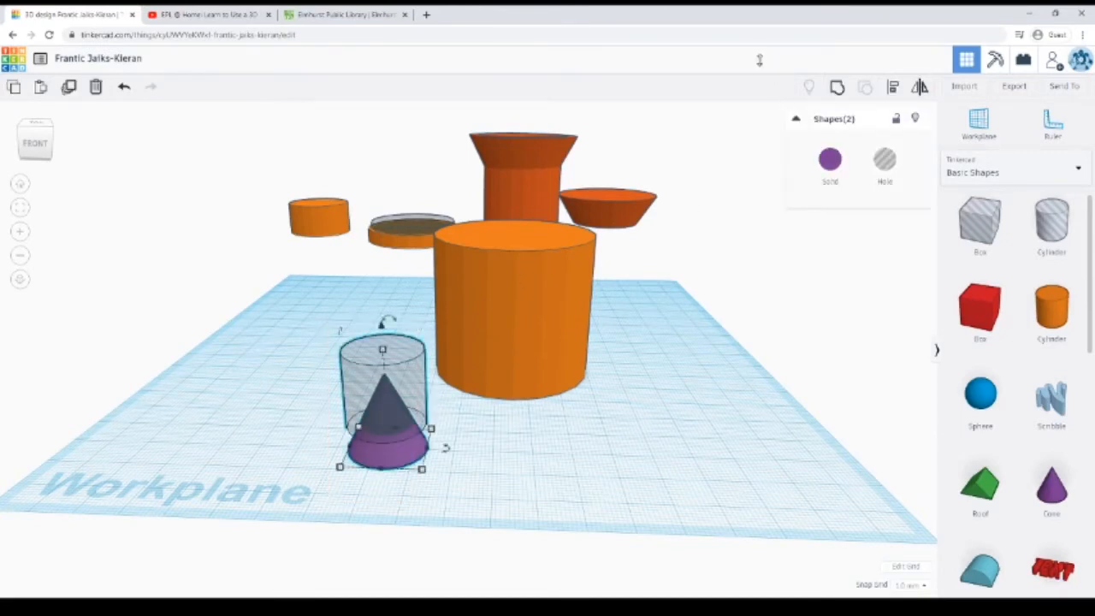
pyautogui.click(837, 87)
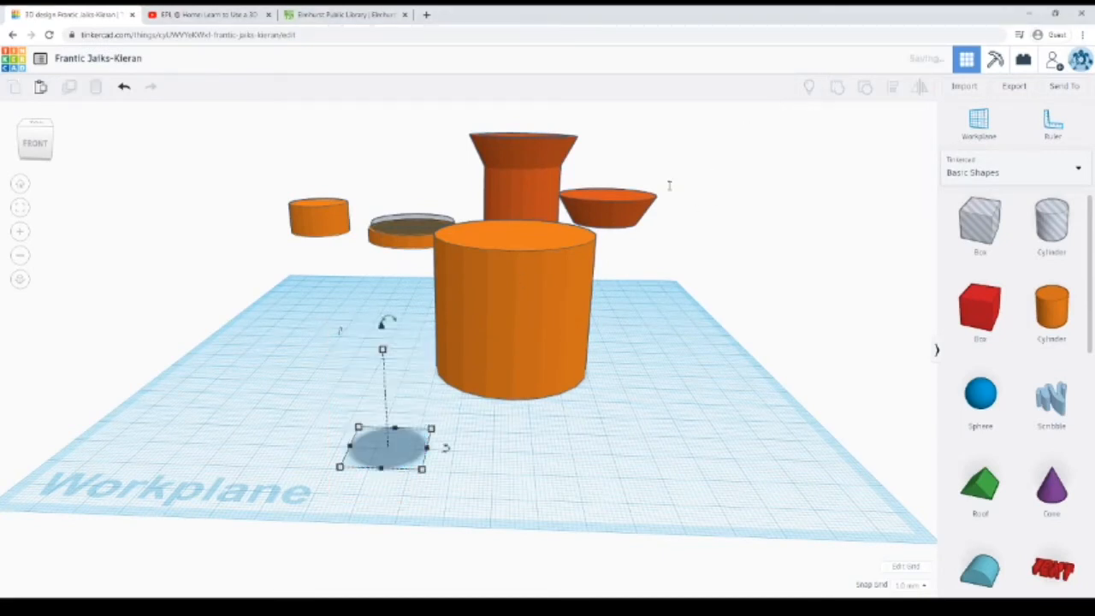
pyautogui.click(476, 428)
pyautogui.moveTo(388, 446)
pyautogui.mouseDown()
pyautogui.moveTo(371, 413)
pyautogui.moveTo(357, 426)
pyautogui.moveTo(382, 440)
pyautogui.mouseUp()
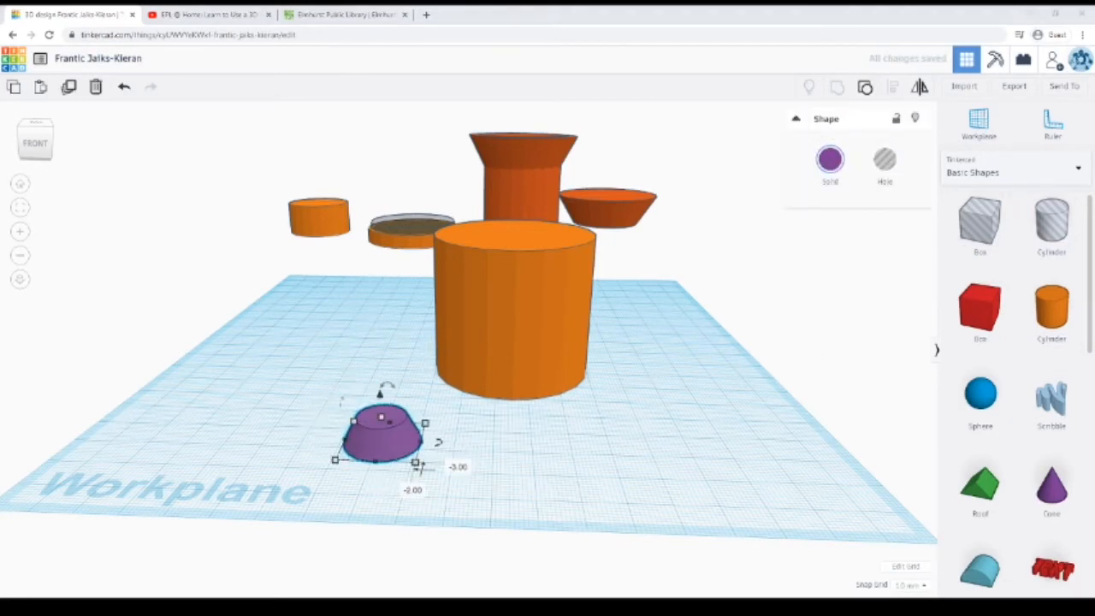
pyautogui.hotkey('ctrl', 'z')
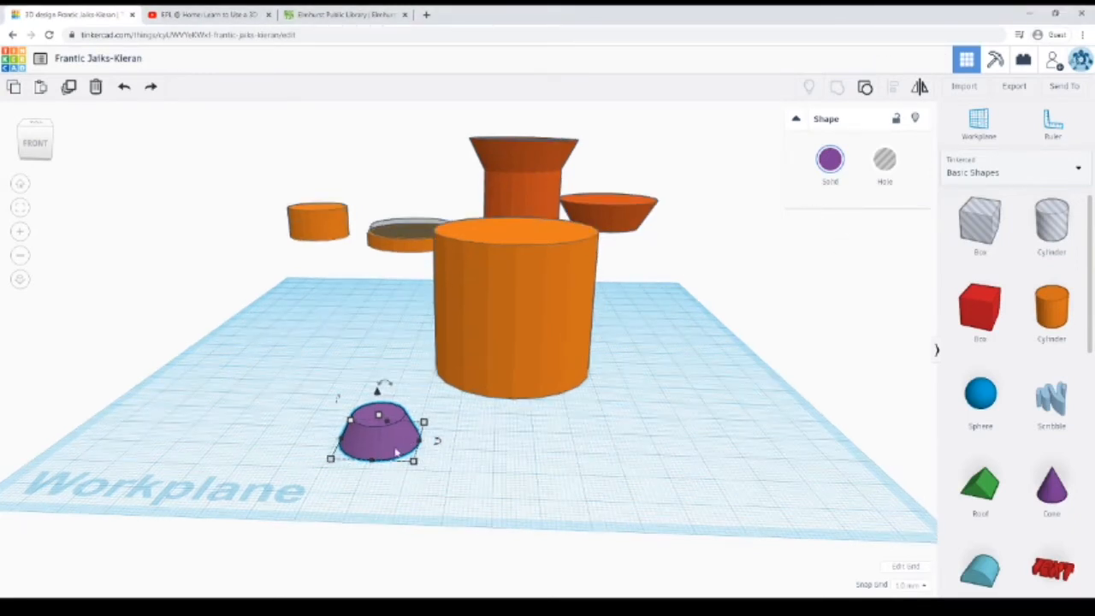
# - Recolour the purple truncated cone orange to match the large cylinder
pyautogui.click(829, 159)
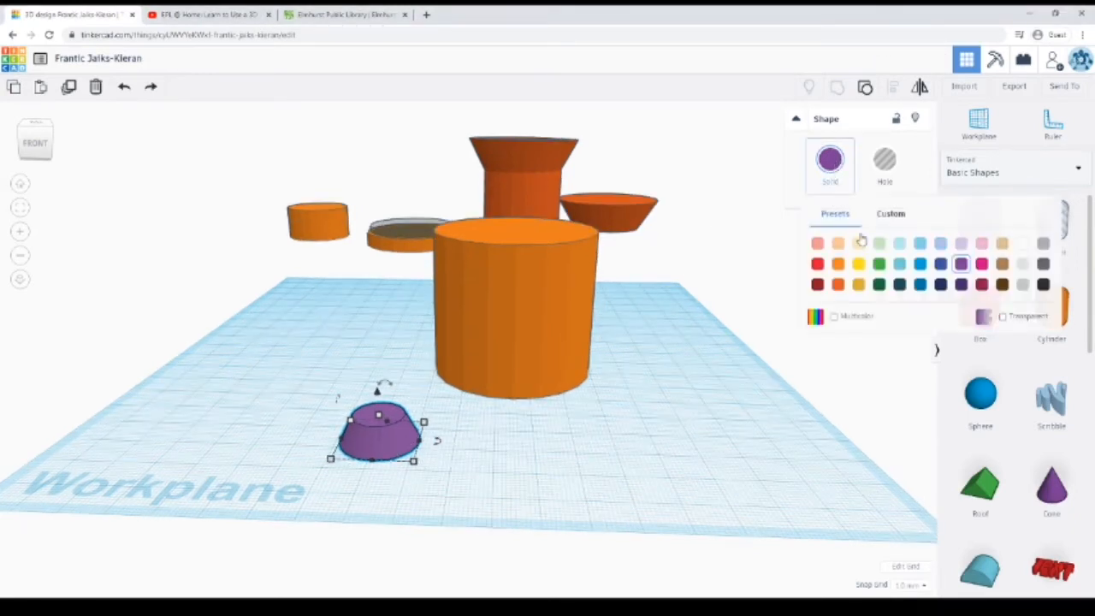
pyautogui.click(839, 285)
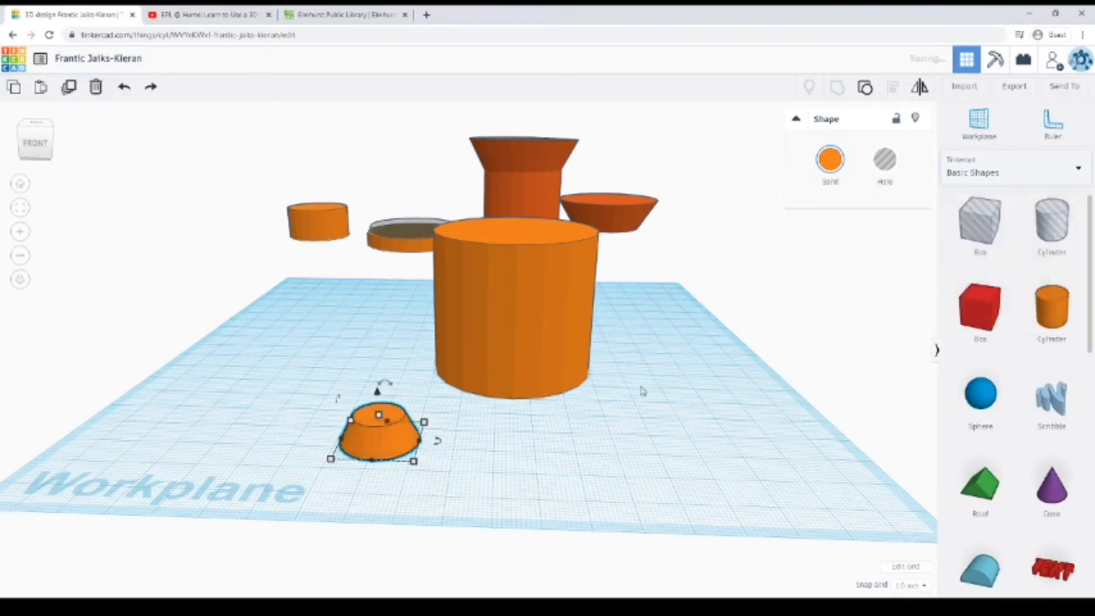
pyautogui.click(462, 343)
pyautogui.click(399, 430)
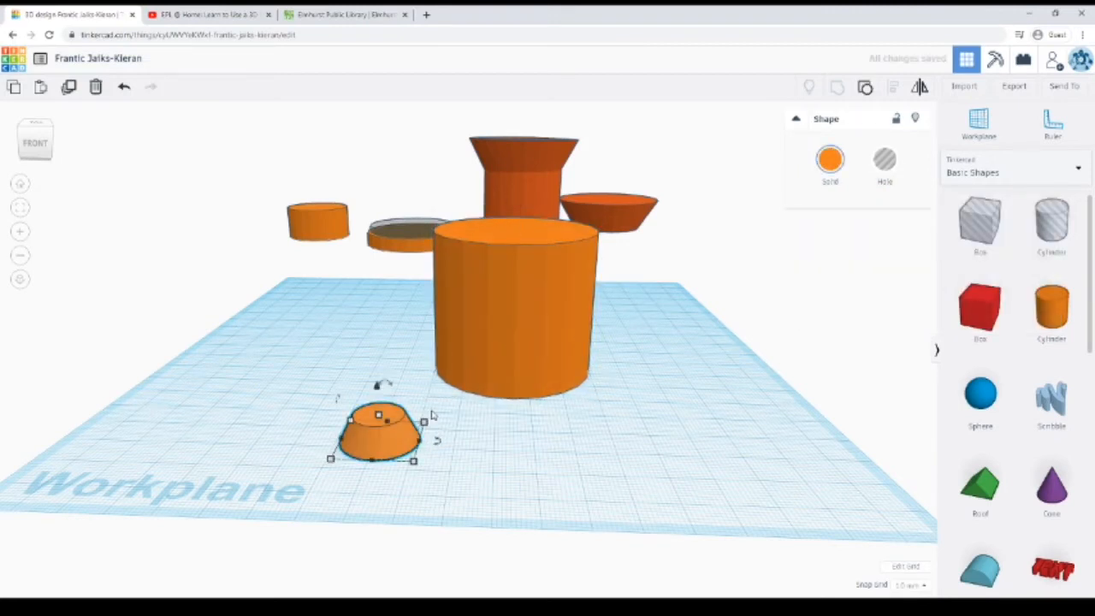
# - Rotate the truncated cone 180° so that its wide end faces up
pyautogui.moveTo(391, 387)
pyautogui.moveTo(386, 386); pyautogui.dragTo(429, 429)
pyautogui.moveTo(429, 446); pyautogui.dragTo(390, 479)
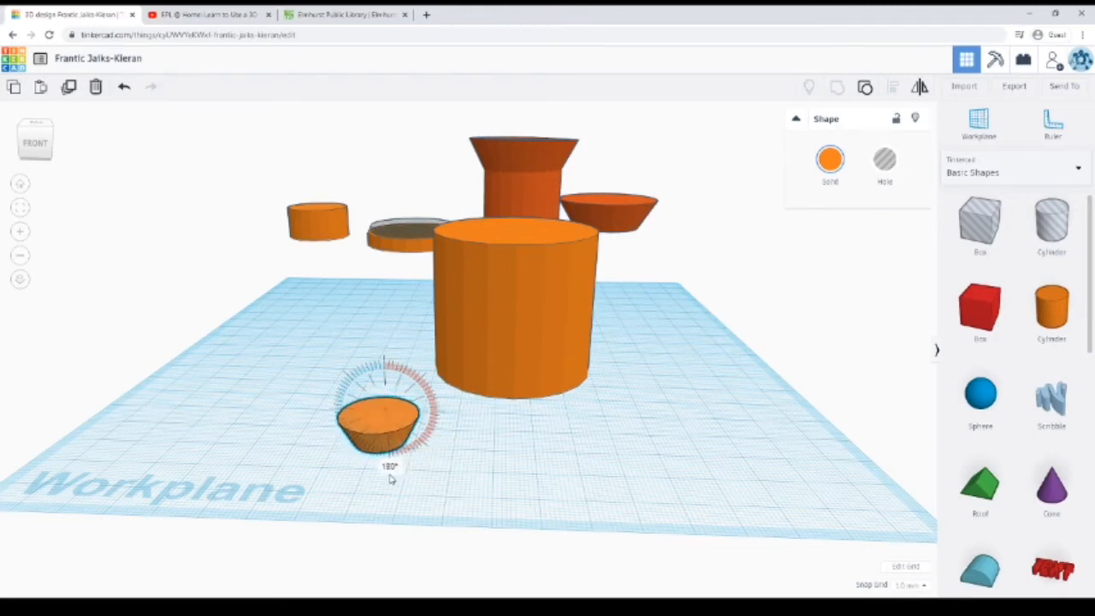
pyautogui.click(505, 471)
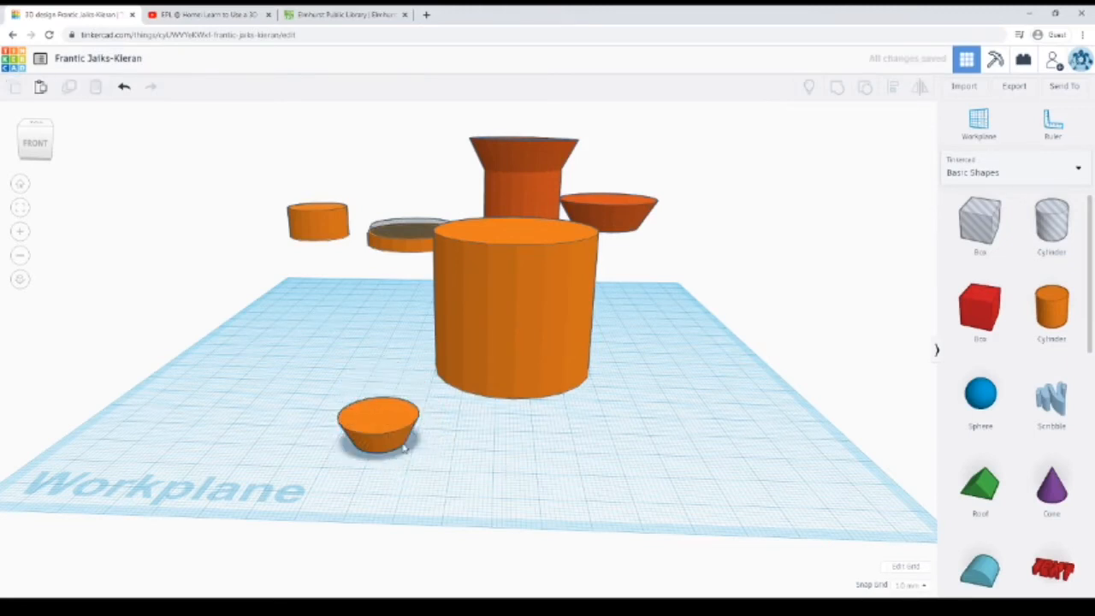
pyautogui.moveTo(374, 425); pyautogui.dragTo(387, 422)
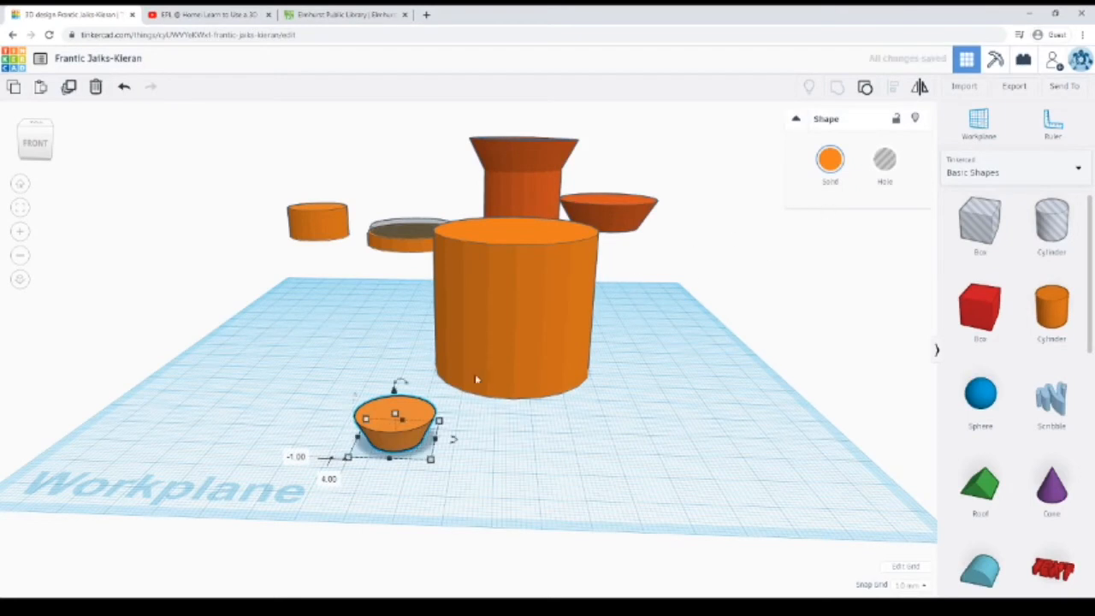
pyautogui.hotkey('ctrl', 'z')
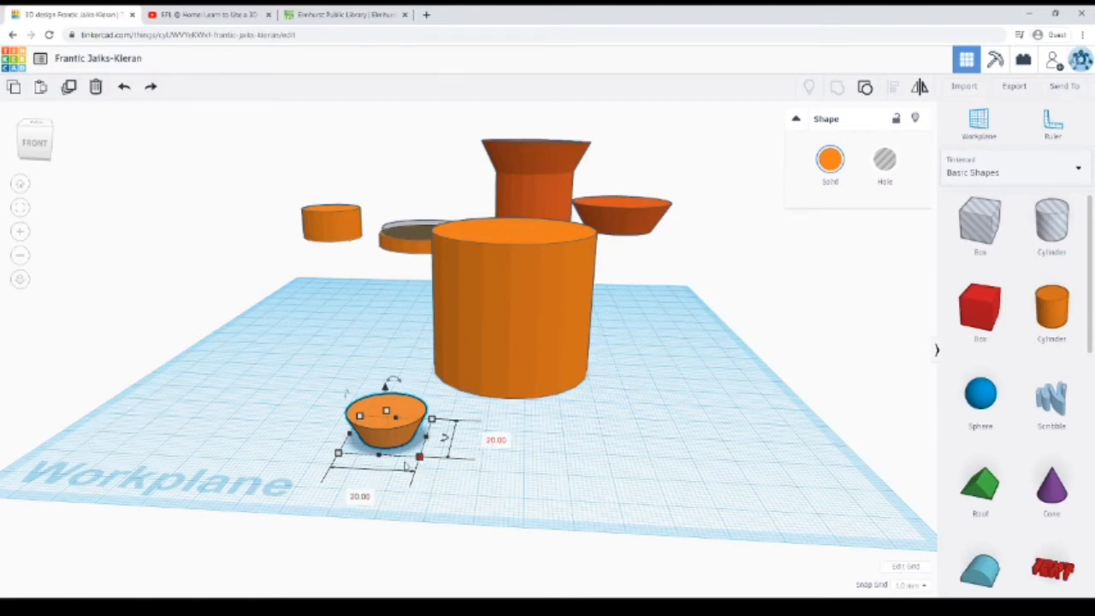
# - Set the flipped truncated cone's length and width to 72 mm each
pyautogui.click(363, 500)
pyautogui.write('1')
pyautogui.write('2')
pyautogui.press('Return')
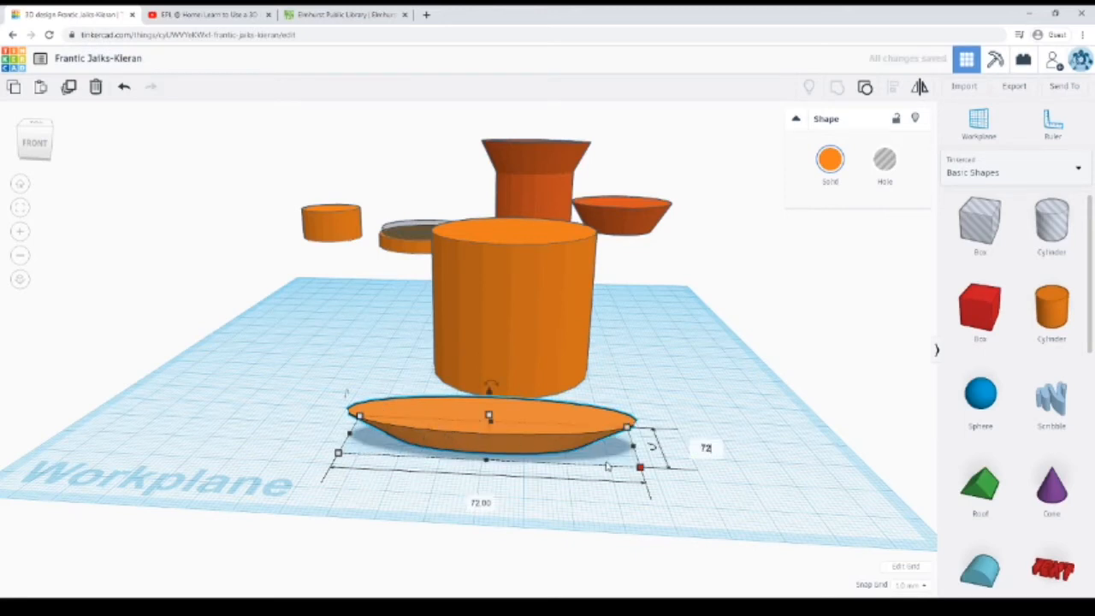
pyautogui.press('Return')
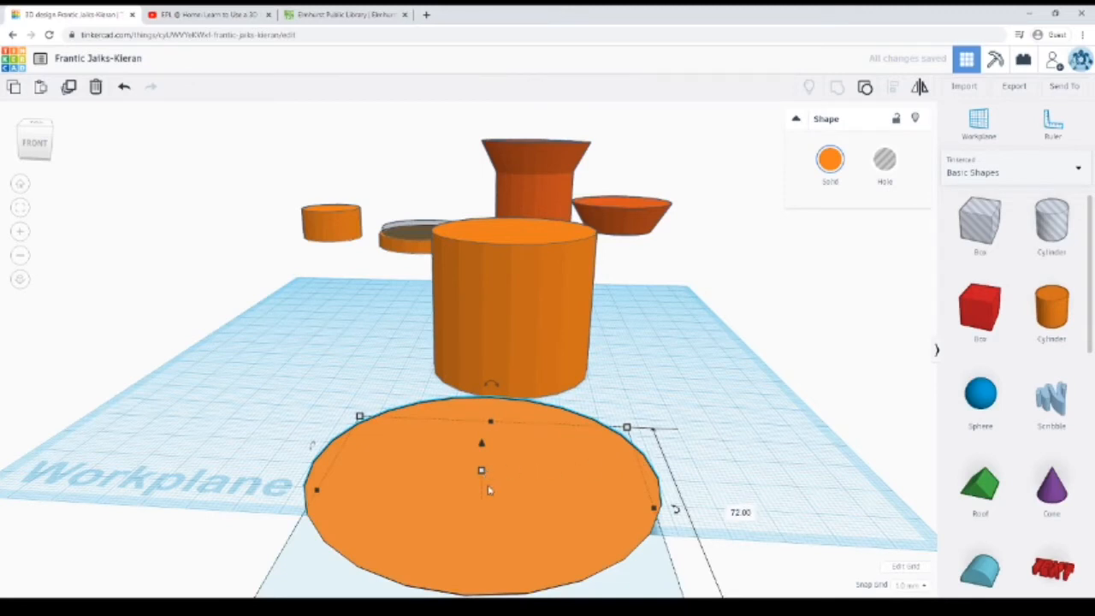
# - Set the flipped truncated cone's height to 20 mm
pyautogui.moveTo(482, 471)
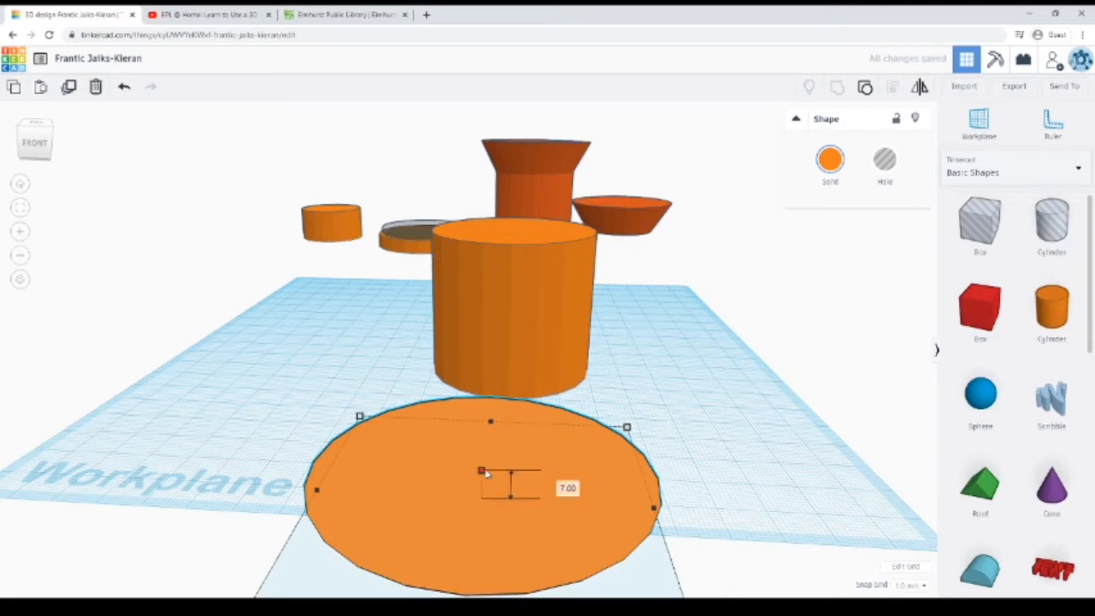
pyautogui.click(572, 489)
pyautogui.write('20')
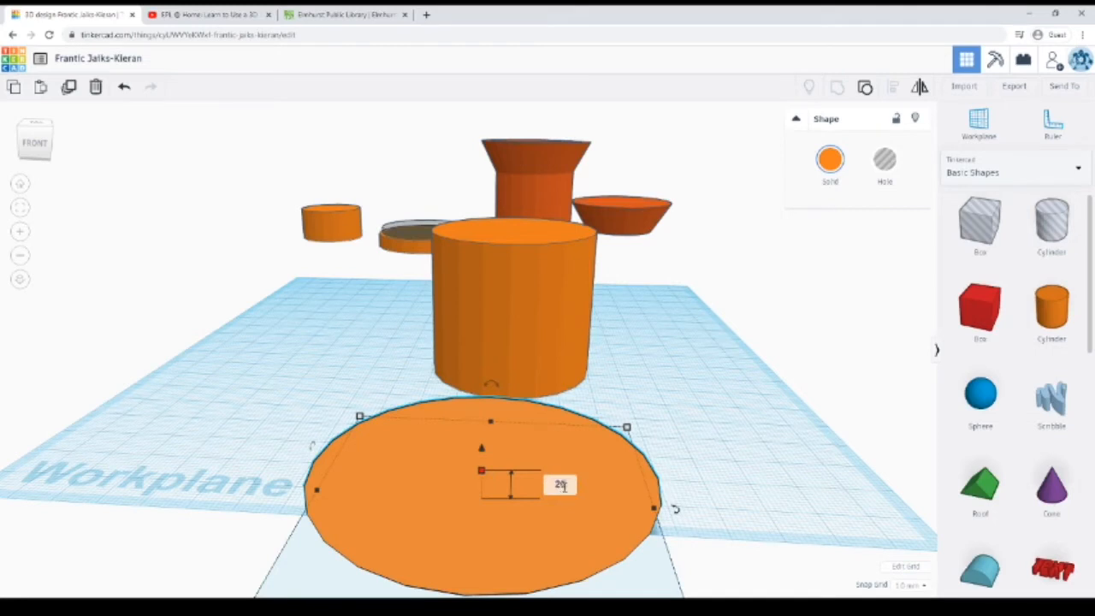
pyautogui.press('Return')
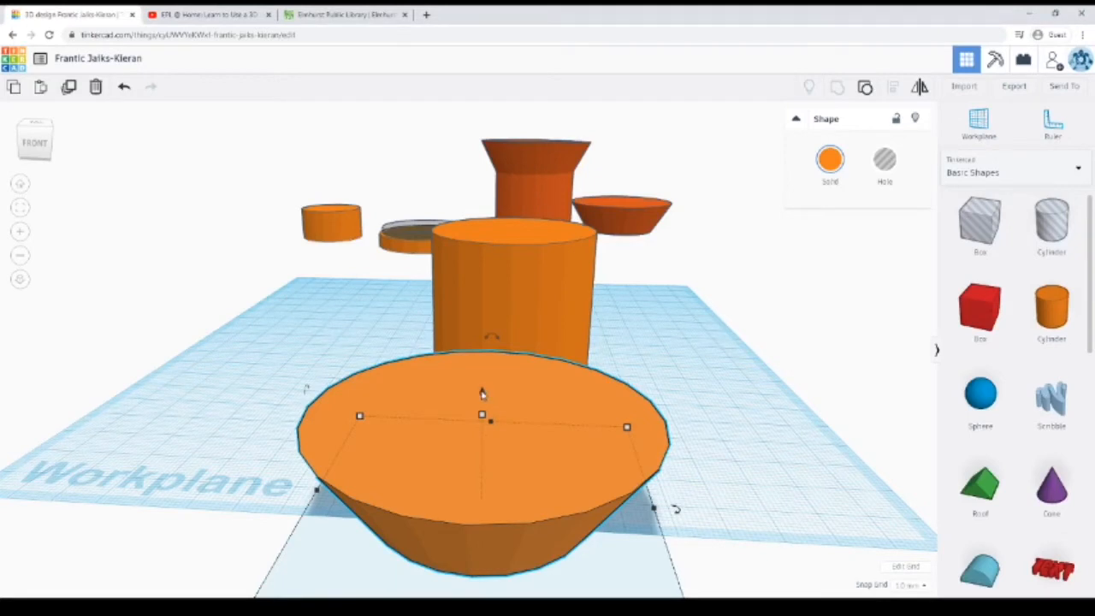
# - Raise the flipped cone 42 mm and position it centrally on top of the large cylinder
pyautogui.moveTo(482, 394); pyautogui.dragTo(504, 174)
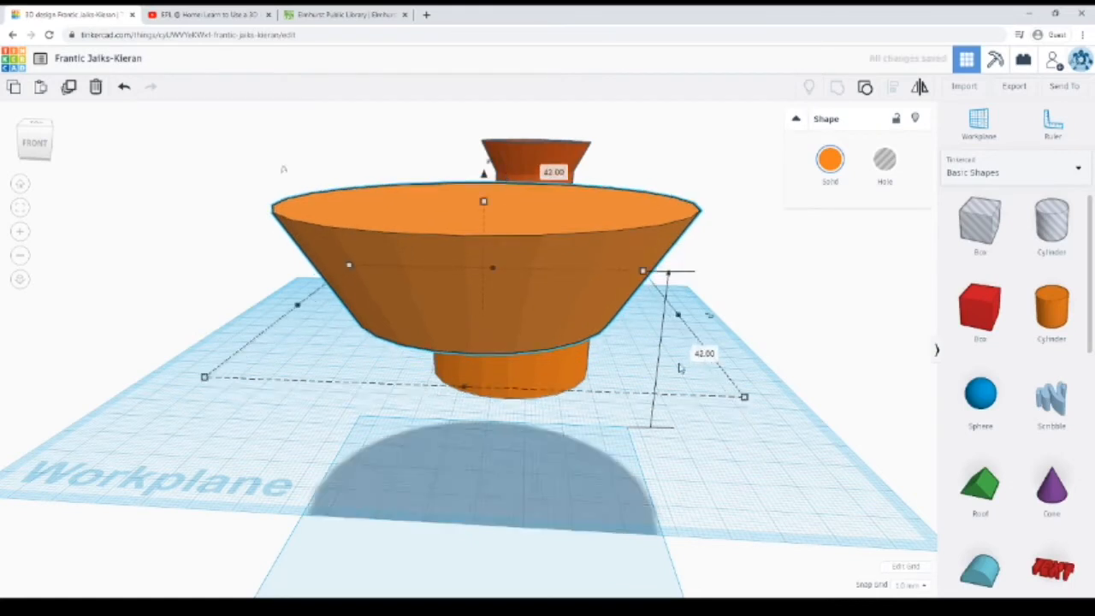
pyautogui.click(686, 399)
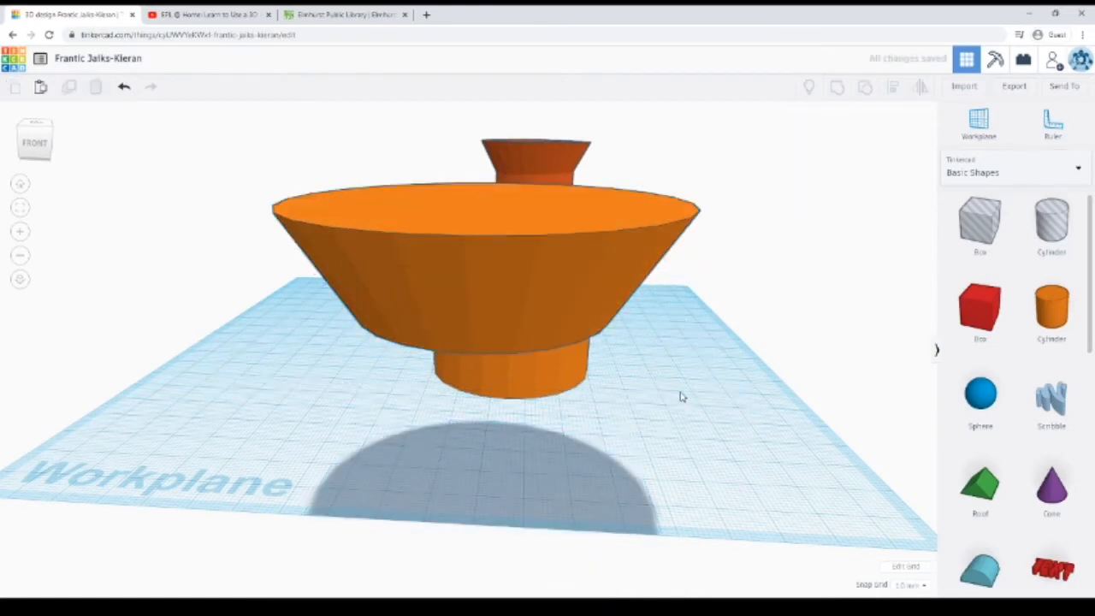
pyautogui.scroll(-3, 676, 393)
pyautogui.moveTo(604, 396); pyautogui.dragTo(727, 356, button='right')
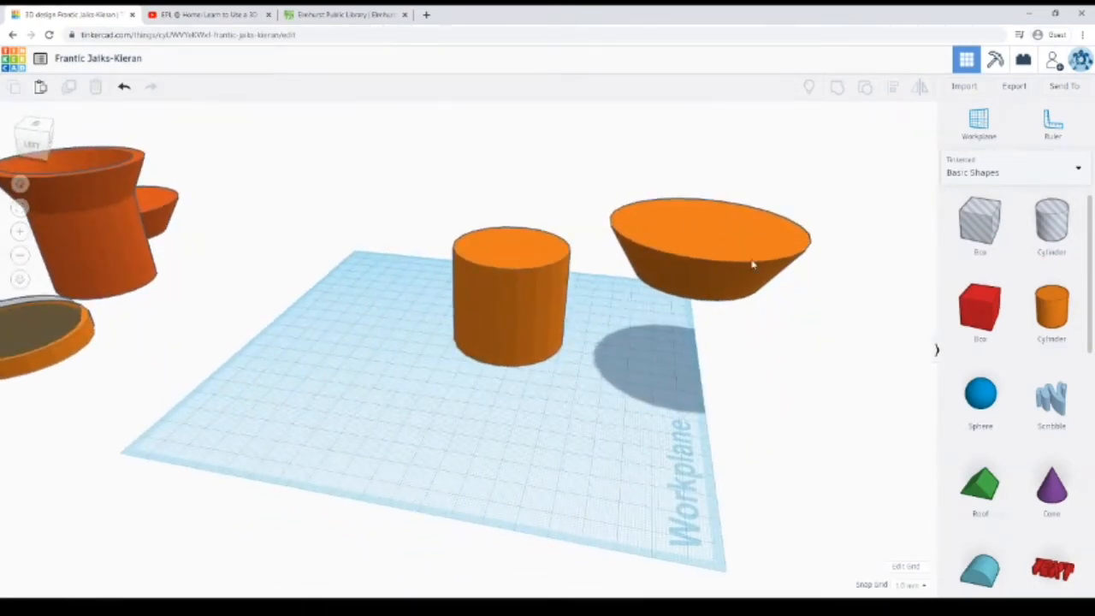
pyautogui.moveTo(750, 262); pyautogui.dragTo(528, 239)
pyautogui.click(624, 294)
# - Group the flared cone and the large cylinder into one solid shape
pyautogui.moveTo(566, 287); pyautogui.dragTo(496, 333, button='right')
pyautogui.scroll(-4, 484, 333)
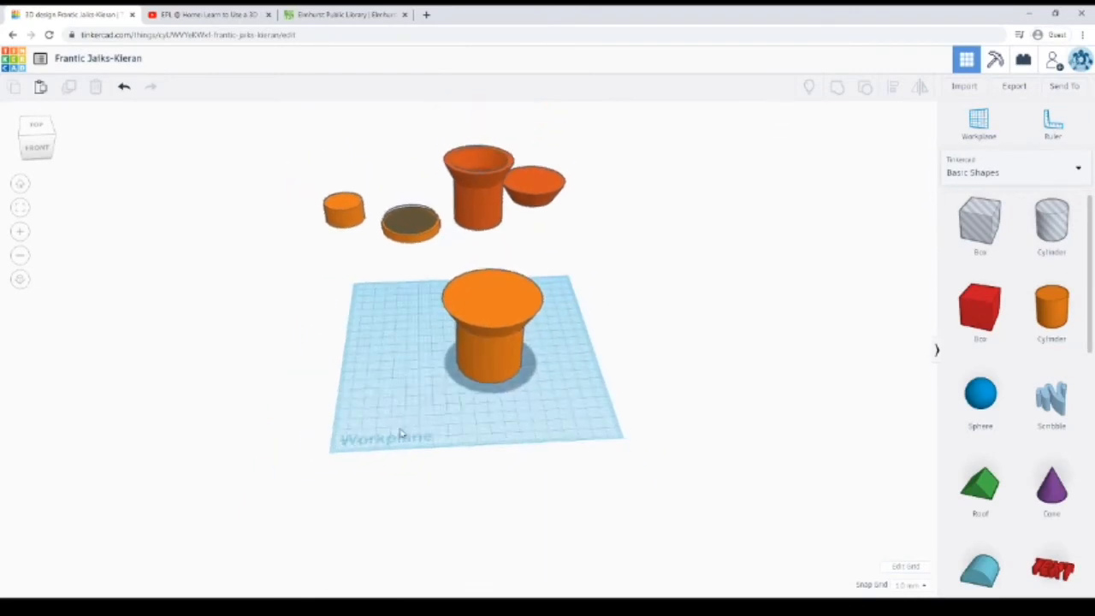
pyautogui.moveTo(417, 417); pyautogui.dragTo(578, 252)
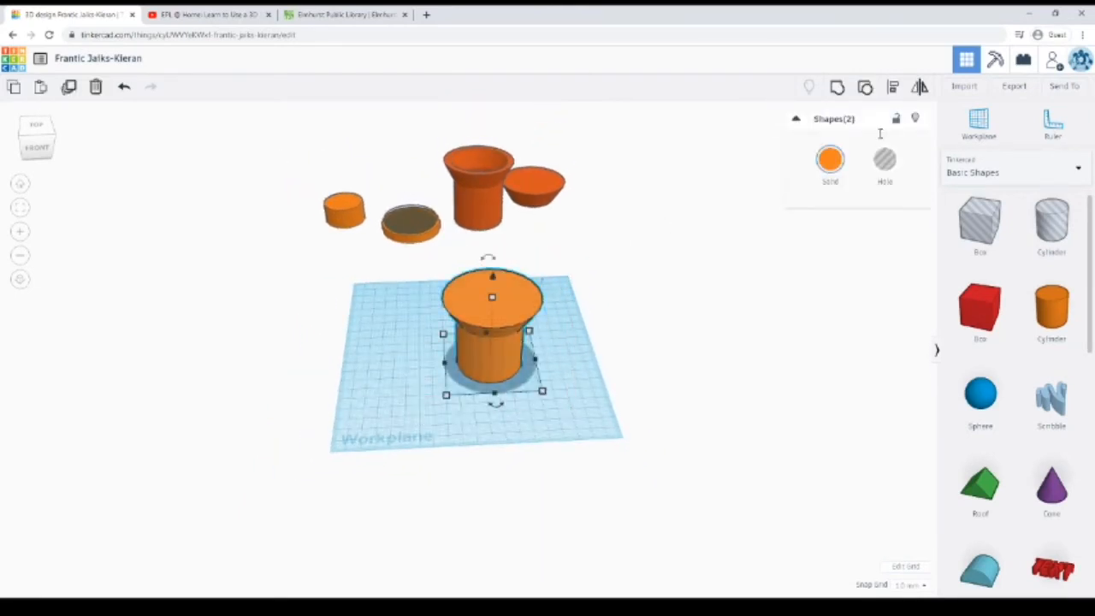
pyautogui.click(834, 89)
pyautogui.click(553, 369)
pyautogui.scroll(2, 552, 368)
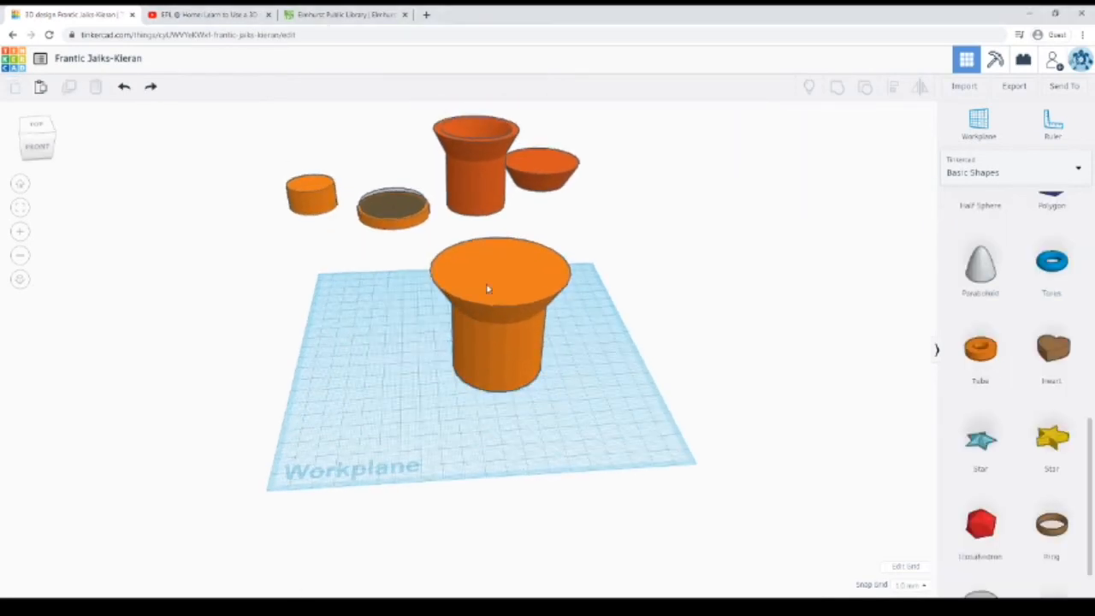
# - Copy and paste the grouped flared body and place the copy beside the original, clear of it
pyautogui.click(466, 254)
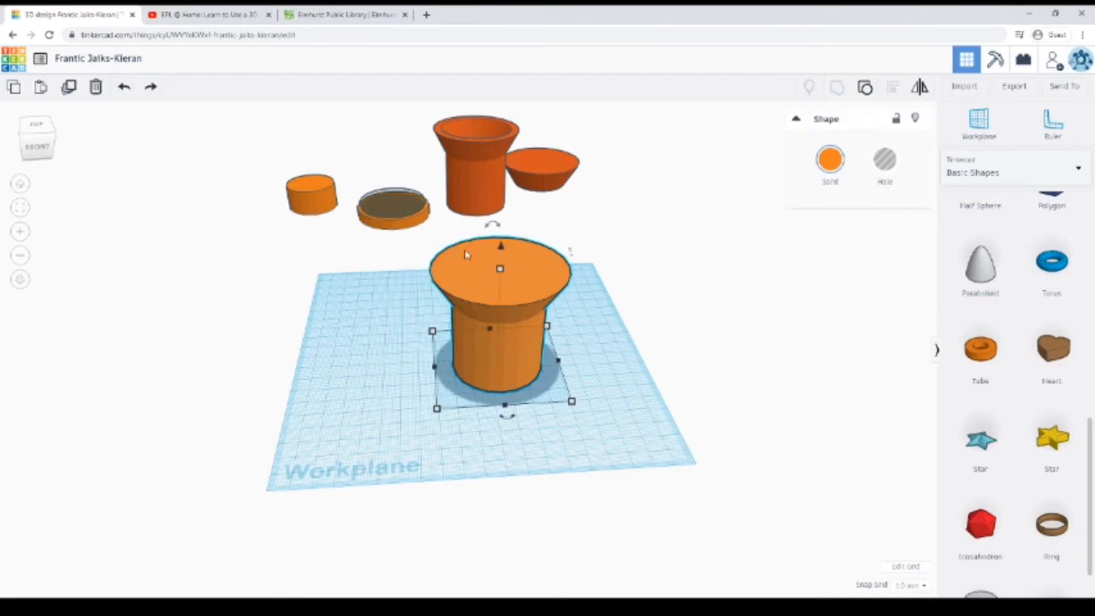
pyautogui.click(696, 360)
pyautogui.click(486, 301)
pyautogui.click(11, 87)
pyautogui.click(576, 341)
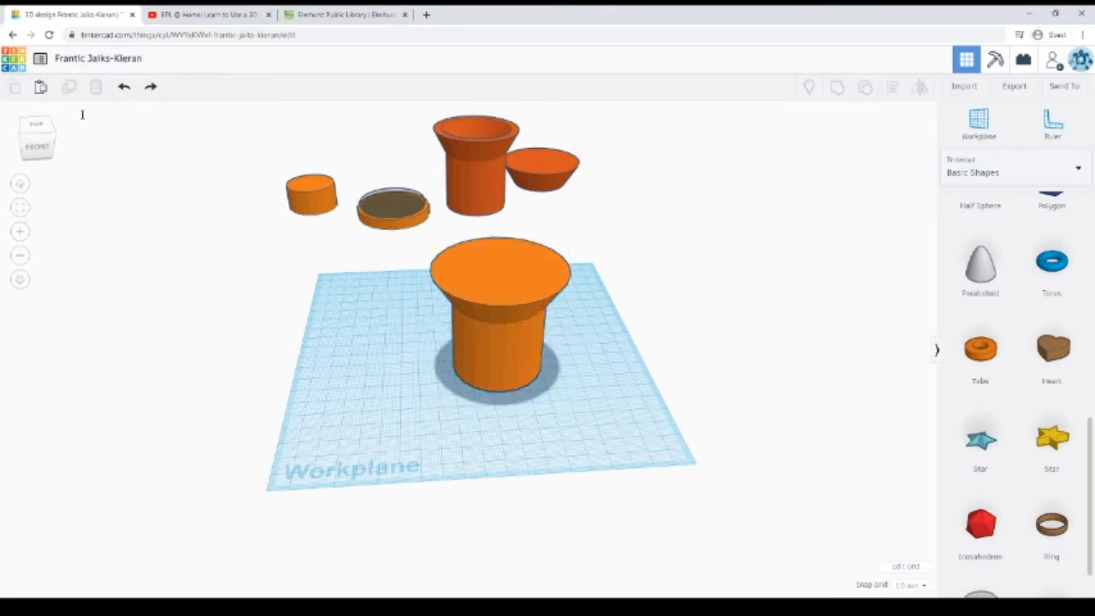
pyautogui.click(40, 86)
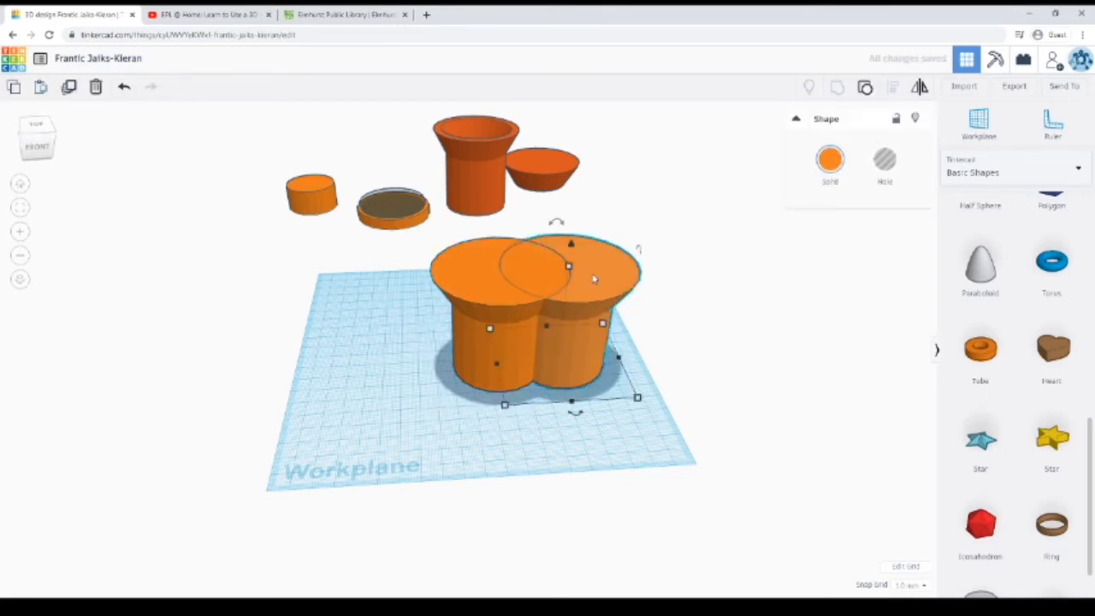
pyautogui.moveTo(564, 295); pyautogui.dragTo(689, 308)
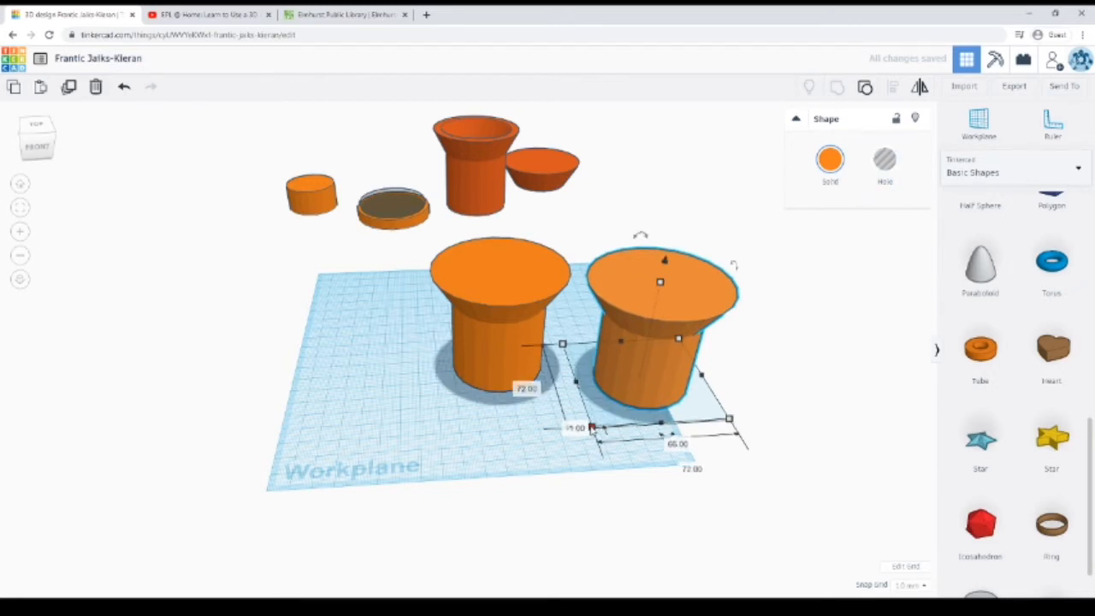
pyautogui.moveTo(661, 319); pyautogui.dragTo(681, 306)
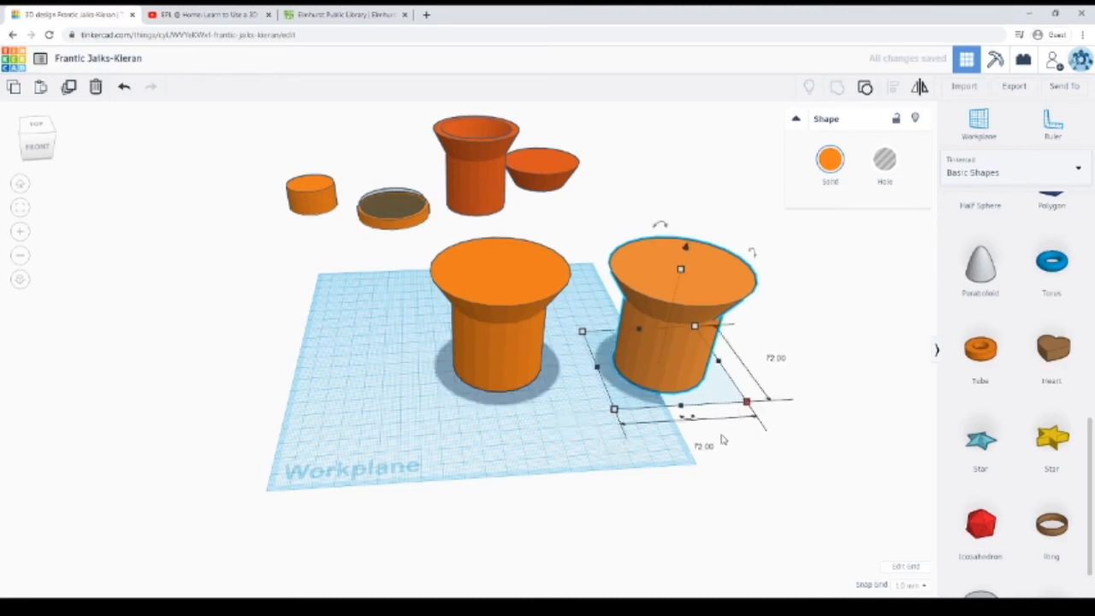
# - Set the copied flared body's length and width to 65 mm each
pyautogui.click(705, 447)
pyautogui.write('65')
pyautogui.click(772, 361)
pyautogui.write('66')
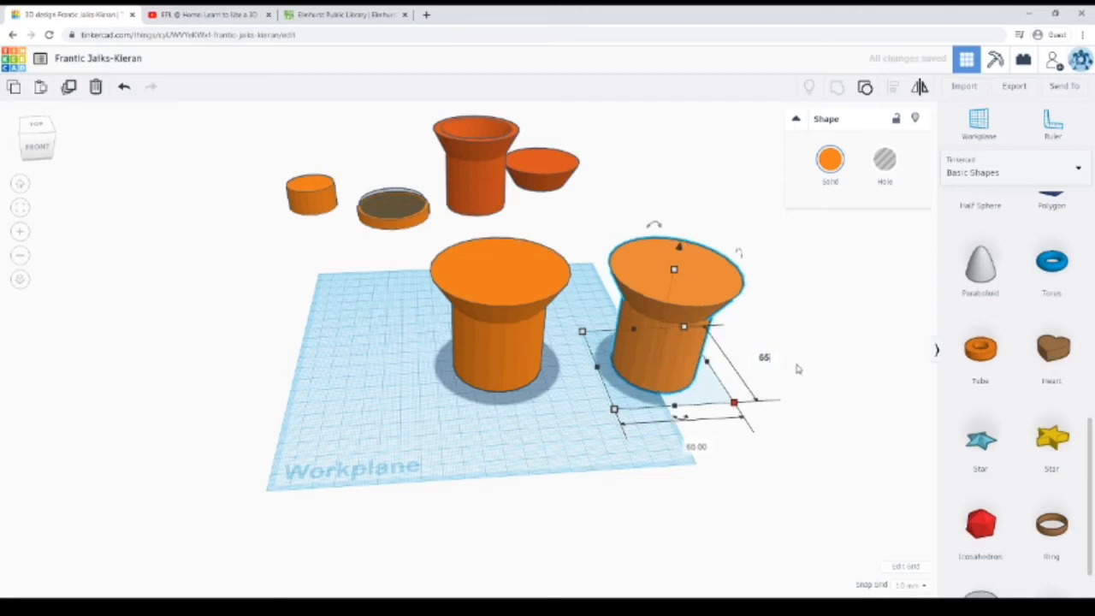
pyautogui.press('Return')
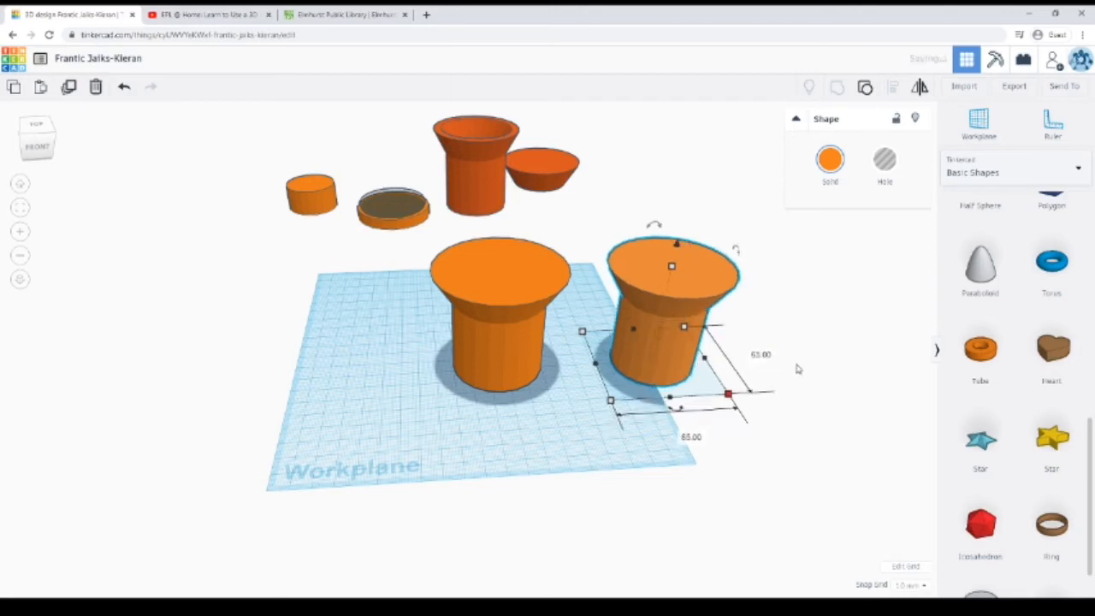
pyautogui.click(823, 382)
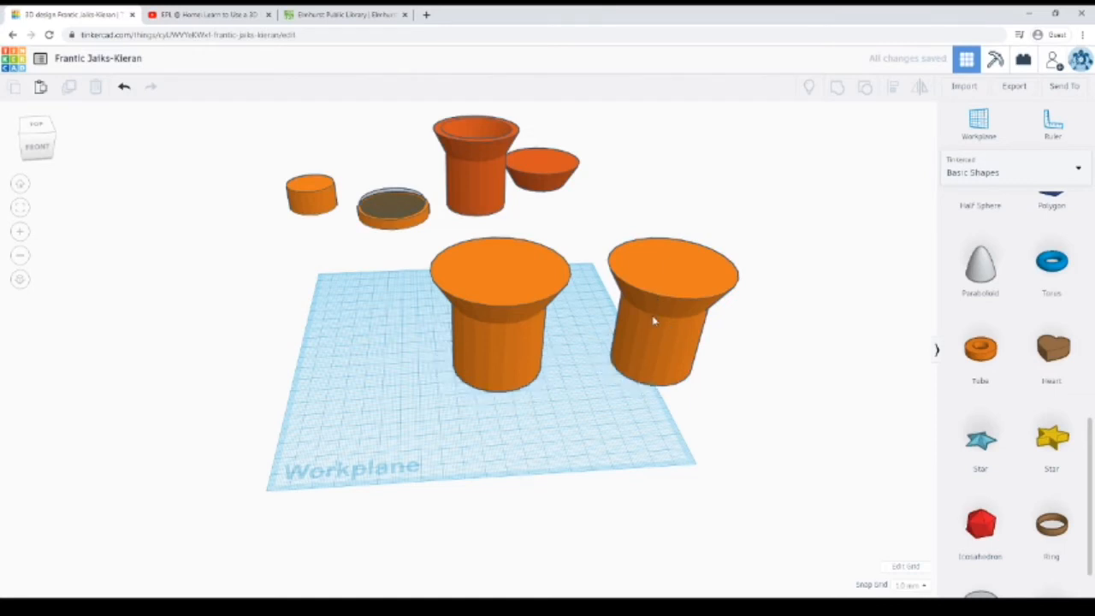
# - Raise the smaller flared copy slightly above the workplane and change it to a hole
pyautogui.click(656, 319)
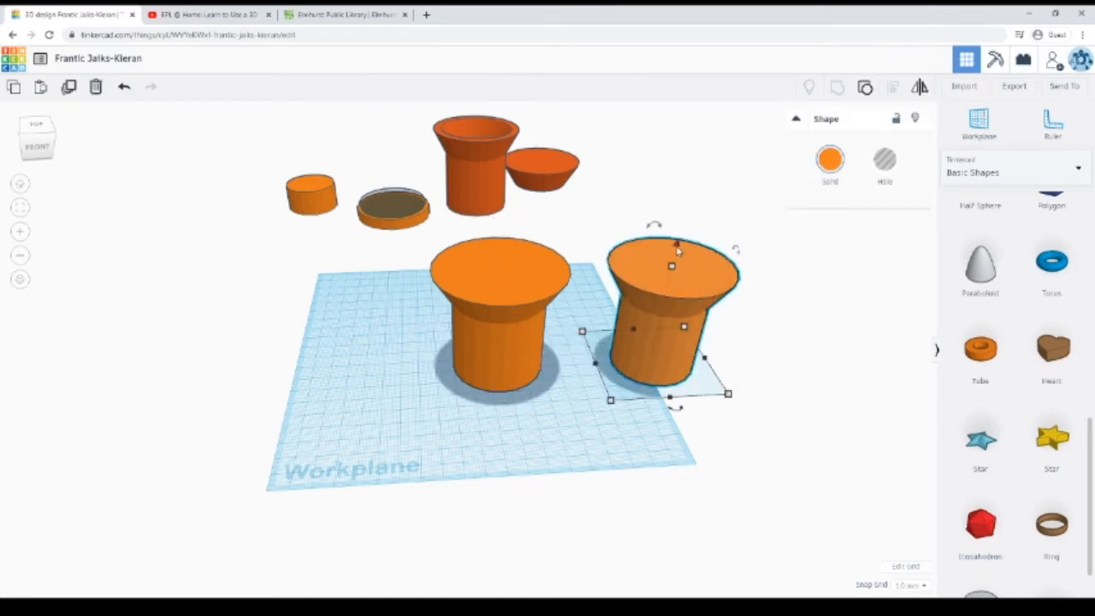
pyautogui.moveTo(676, 248); pyautogui.dragTo(676, 248)
pyautogui.click(693, 278)
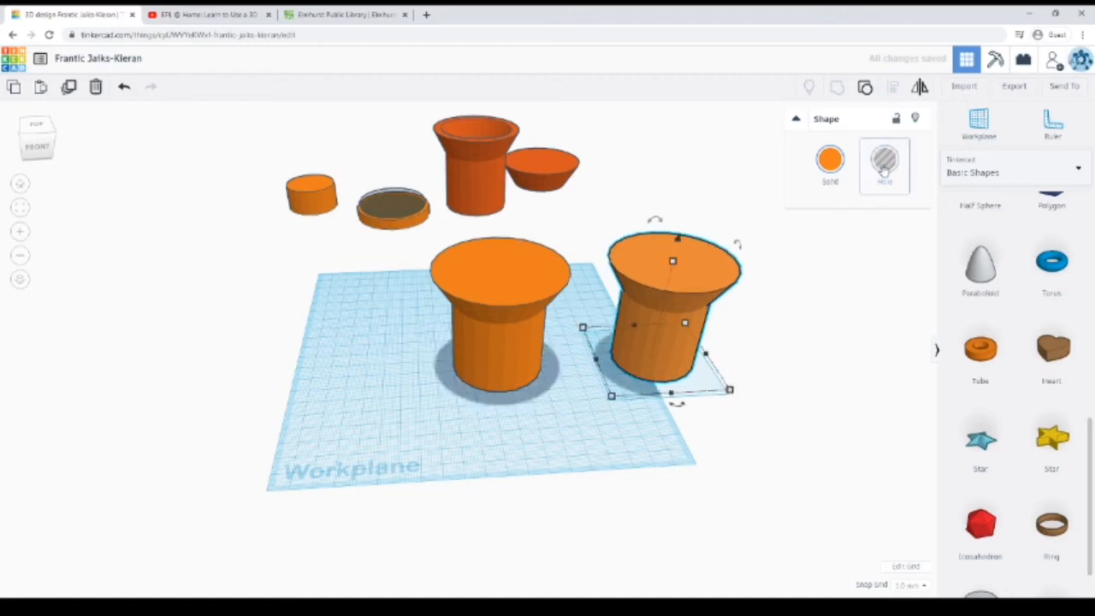
pyautogui.click(884, 162)
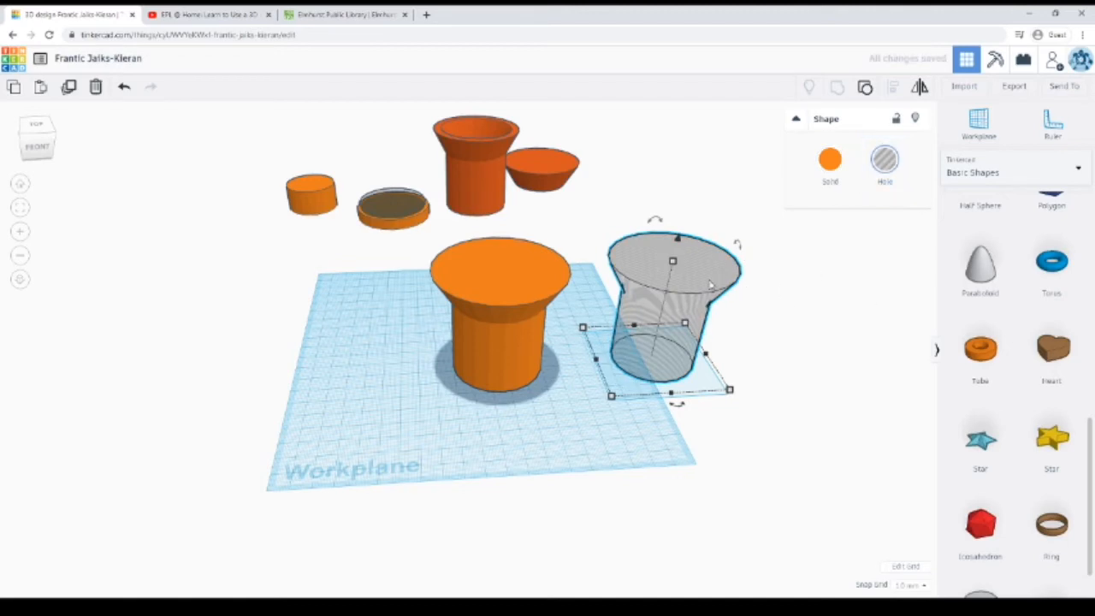
# - Move the flared hole inside the original body and nudge it until it is centred from above
pyautogui.moveTo(710, 285); pyautogui.dragTo(525, 282)
pyautogui.moveTo(622, 275); pyautogui.dragTo(618, 362, button='right')
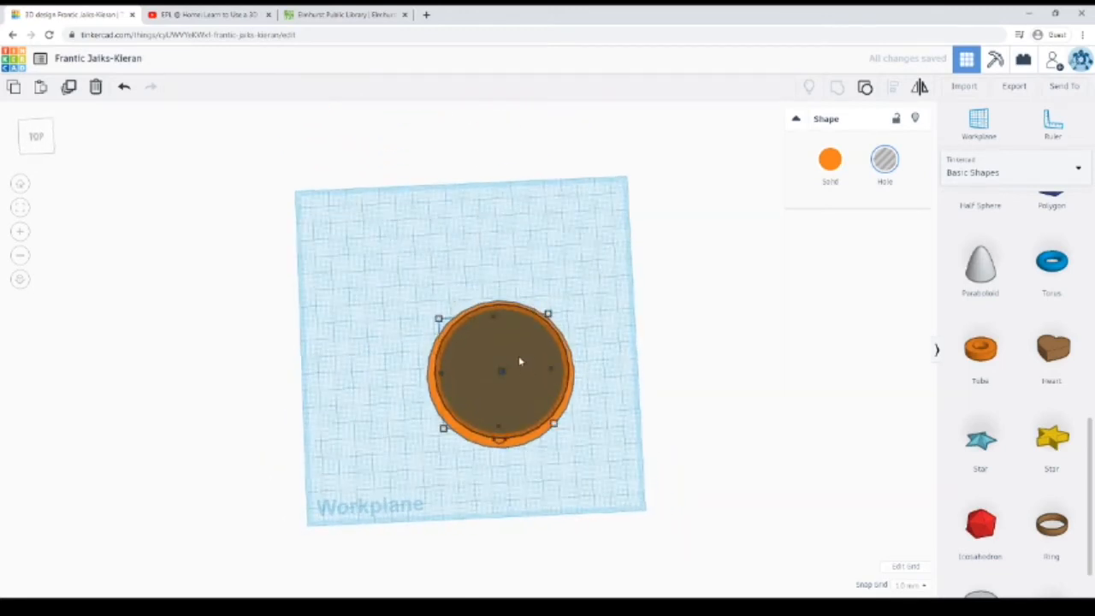
pyautogui.press('Down')
pyautogui.press('Left')
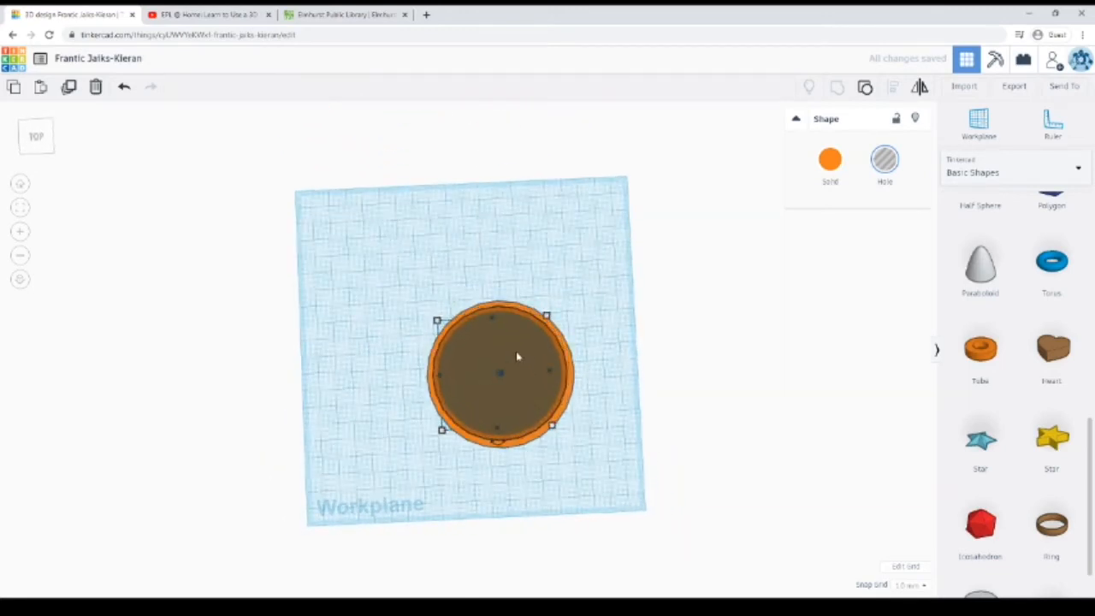
# - Group the flared body with the hole inside it to hollow out the container
pyautogui.moveTo(349, 486); pyautogui.dragTo(631, 220)
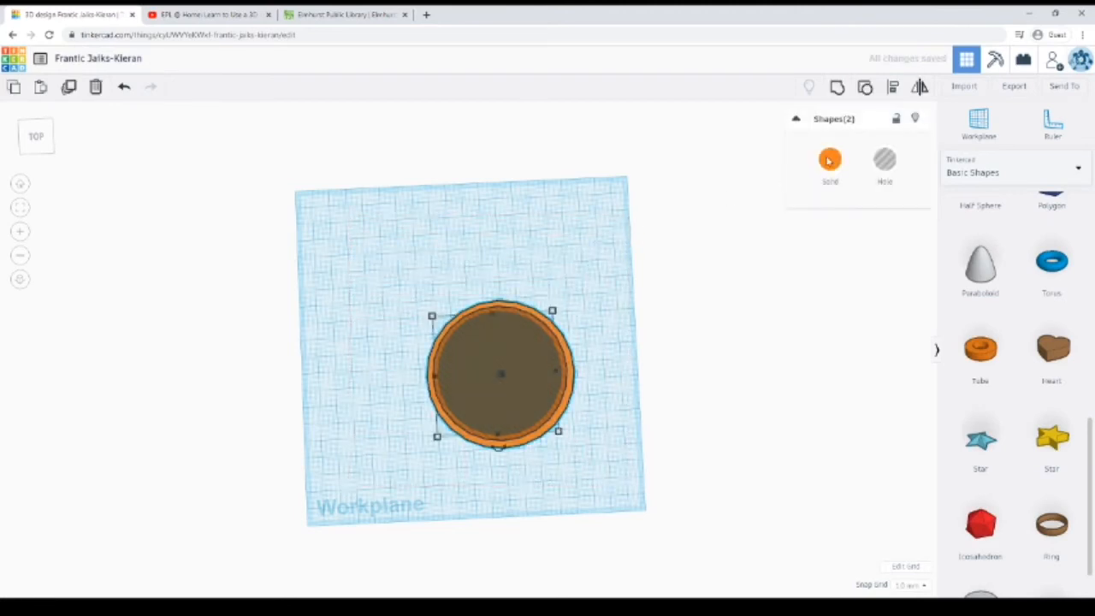
pyautogui.click(837, 89)
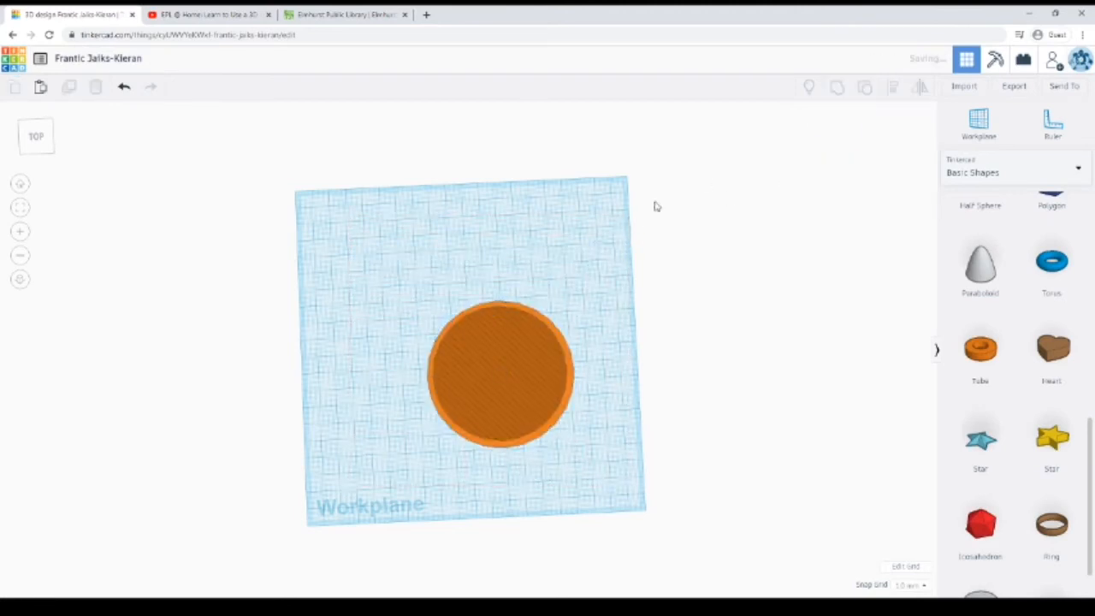
pyautogui.click(559, 242)
pyautogui.moveTo(559, 242); pyautogui.dragTo(510, 114, button='right')
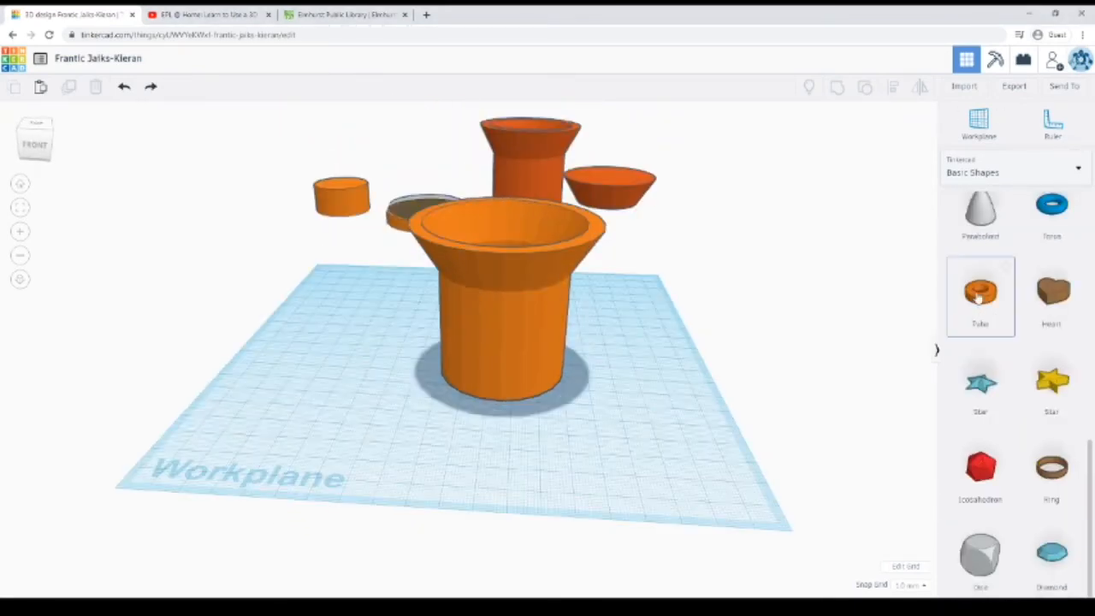
# - Add a tube in front of the container and set its length and width to 75 mm each
pyautogui.moveTo(981, 284); pyautogui.dragTo(338, 424)
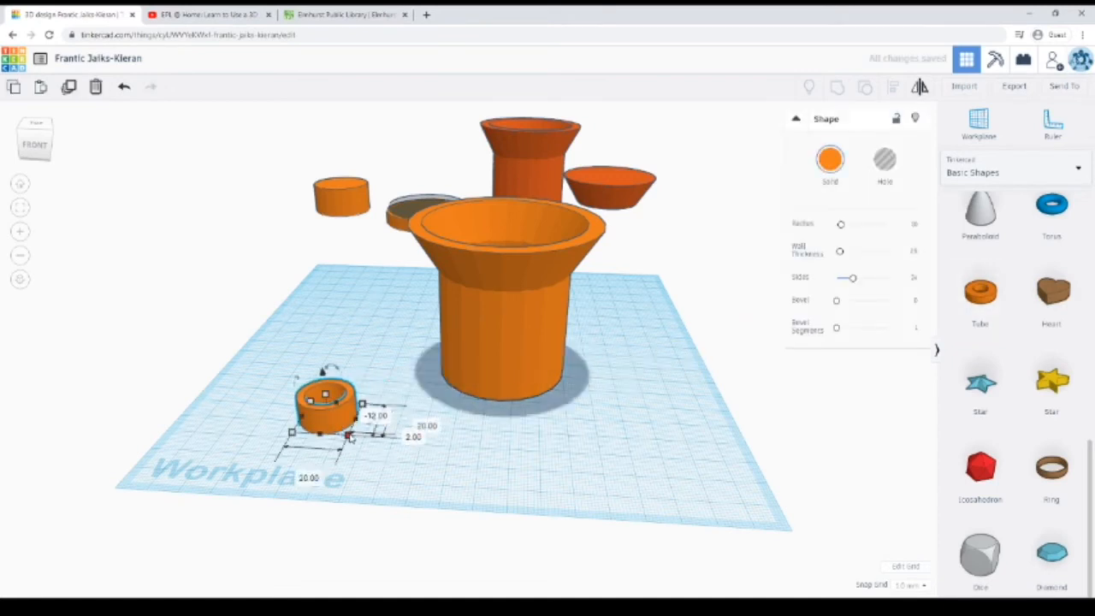
pyautogui.click(417, 421)
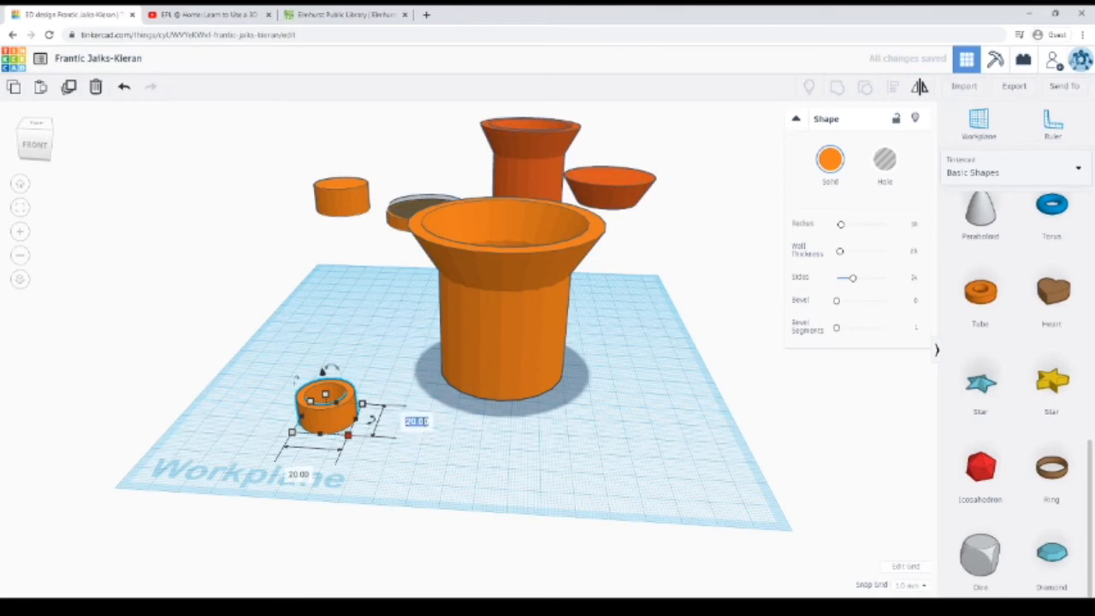
pyautogui.write('75')
pyautogui.press('Return')
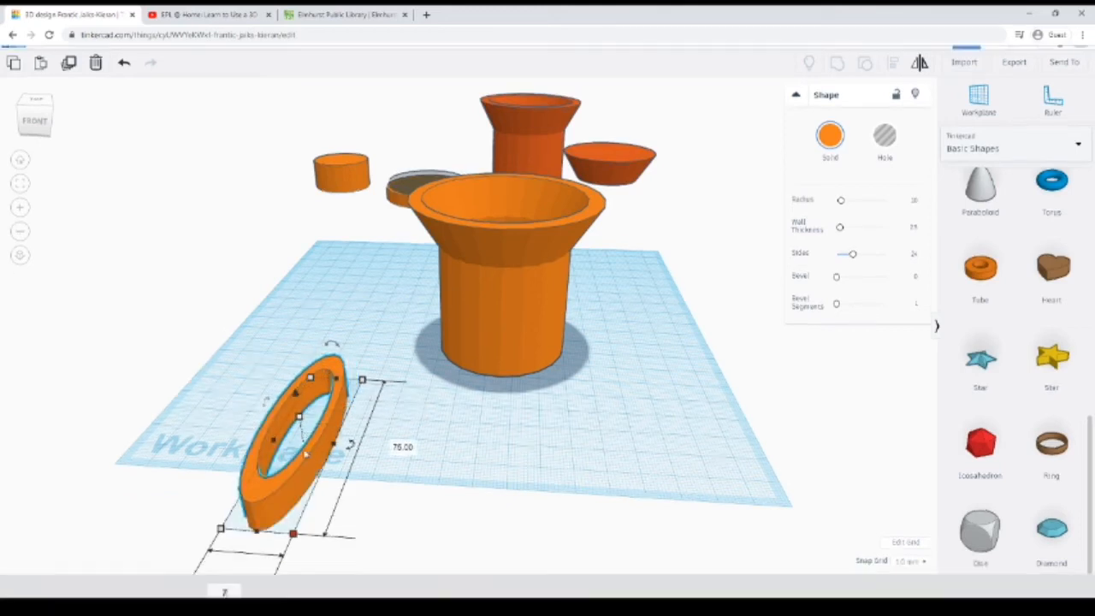
pyautogui.write('75')
pyautogui.press('Return')
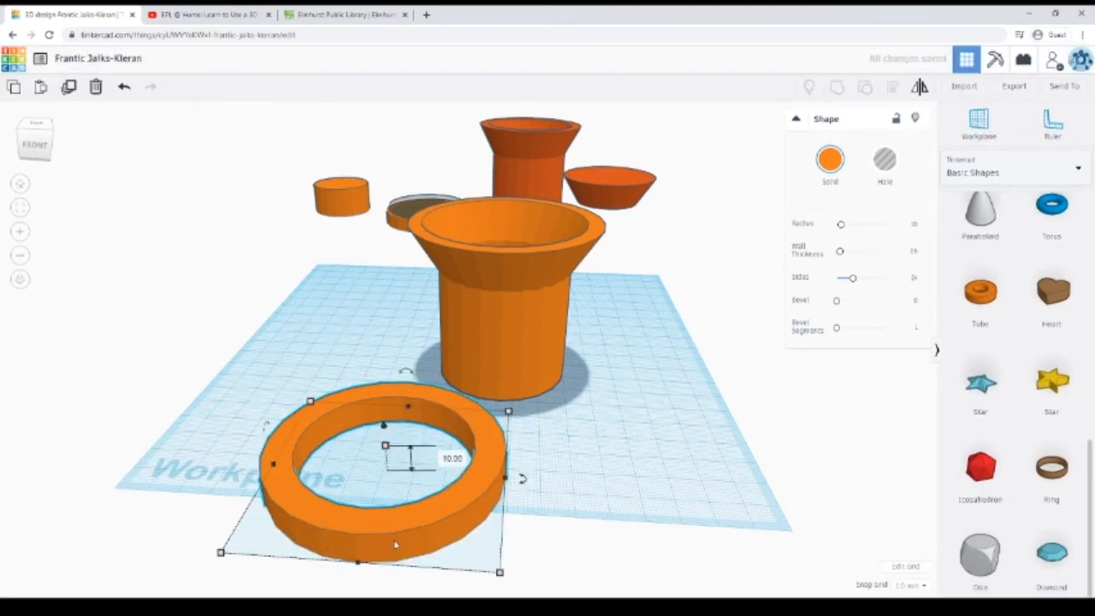
# - Move the tube around the container's base and raise it to the height of the flared rim
pyautogui.moveTo(374, 552); pyautogui.dragTo(509, 431)
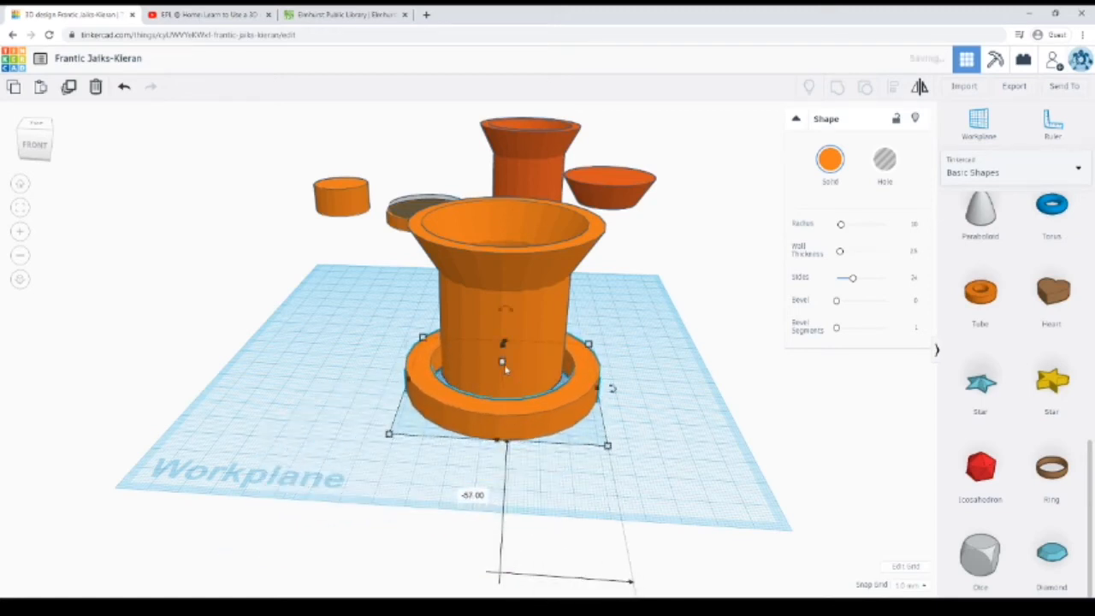
pyautogui.moveTo(503, 347); pyautogui.dragTo(491, 207)
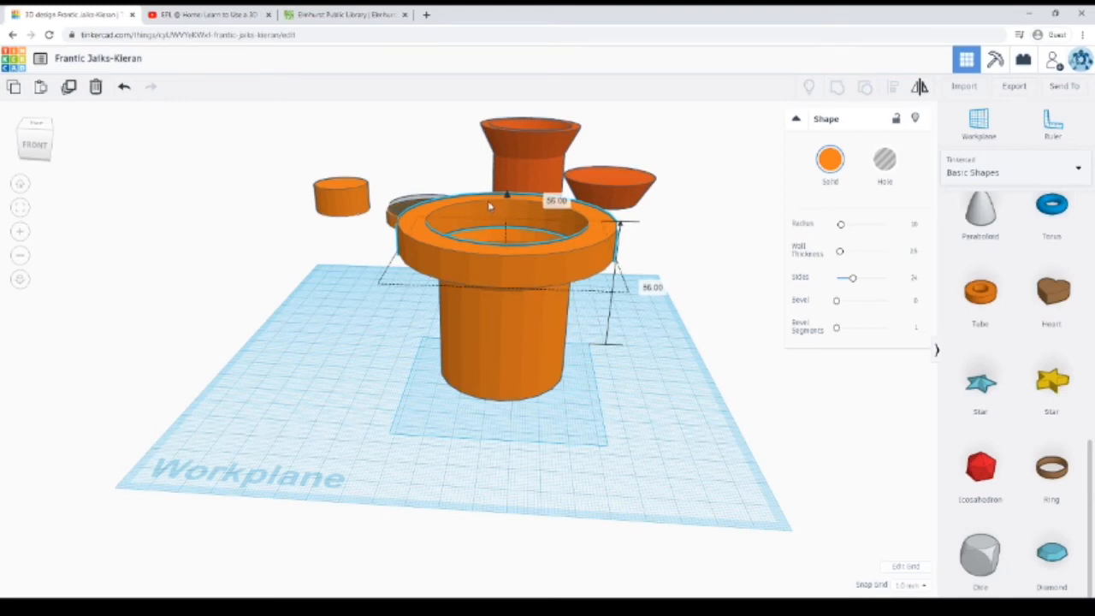
pyautogui.moveTo(490, 205); pyautogui.dragTo(489, 205)
pyautogui.click(627, 281)
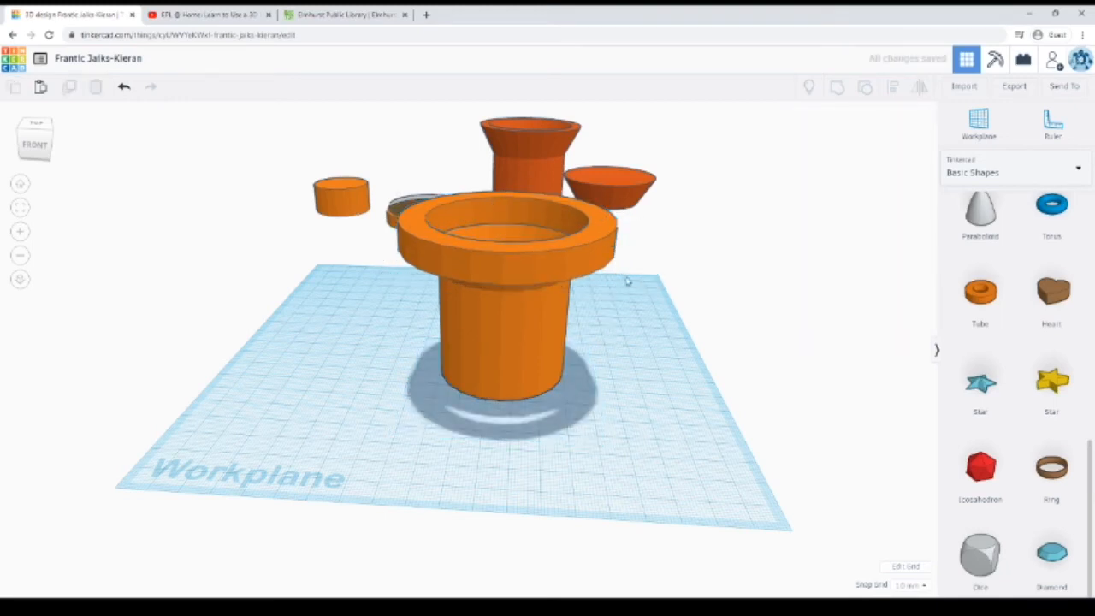
# - Shift the raised tube sideways until it sits centred around the container's flared rim, checking from several angles
pyautogui.moveTo(627, 281); pyautogui.dragTo(423, 288, button='right')
pyautogui.click(362, 314)
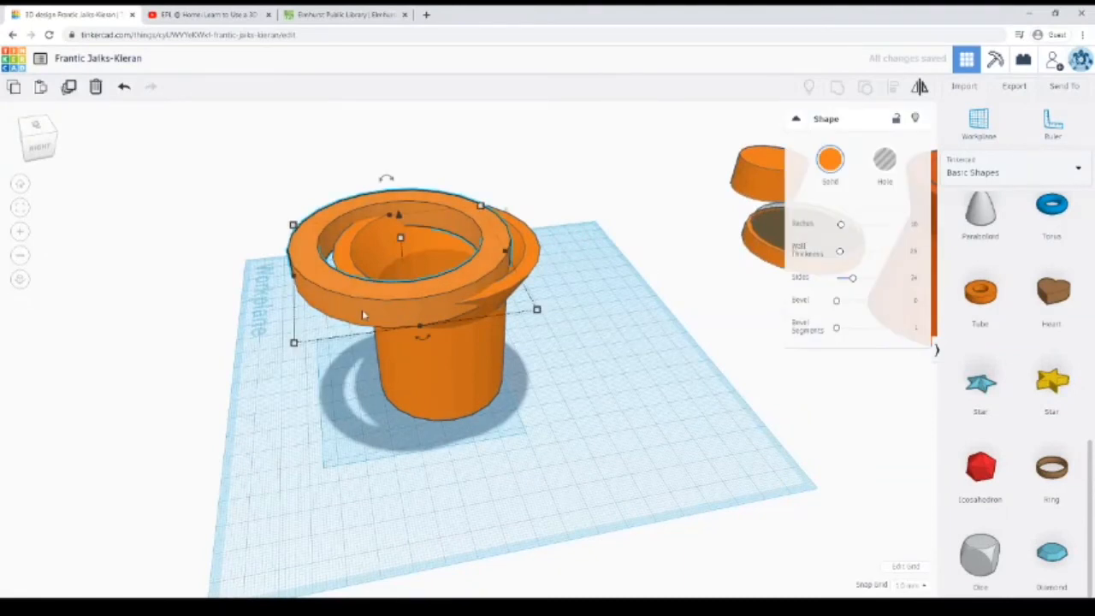
pyautogui.moveTo(361, 315); pyautogui.dragTo(406, 307)
pyautogui.click(452, 414)
pyautogui.moveTo(462, 422); pyautogui.dragTo(556, 420, button='right')
pyautogui.moveTo(488, 421); pyautogui.dragTo(488, 423)
pyautogui.moveTo(355, 394); pyautogui.dragTo(421, 416, button='right')
pyautogui.scroll(-1, 421, 416)
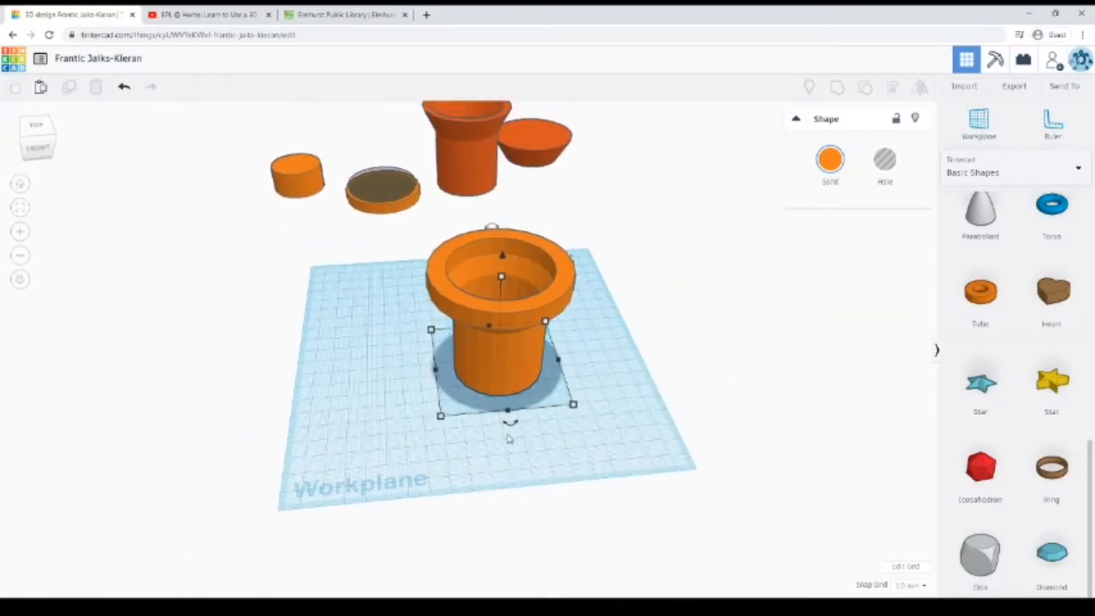
# - Group the tube with the hollow container into one body
pyautogui.moveTo(423, 440); pyautogui.dragTo(598, 241)
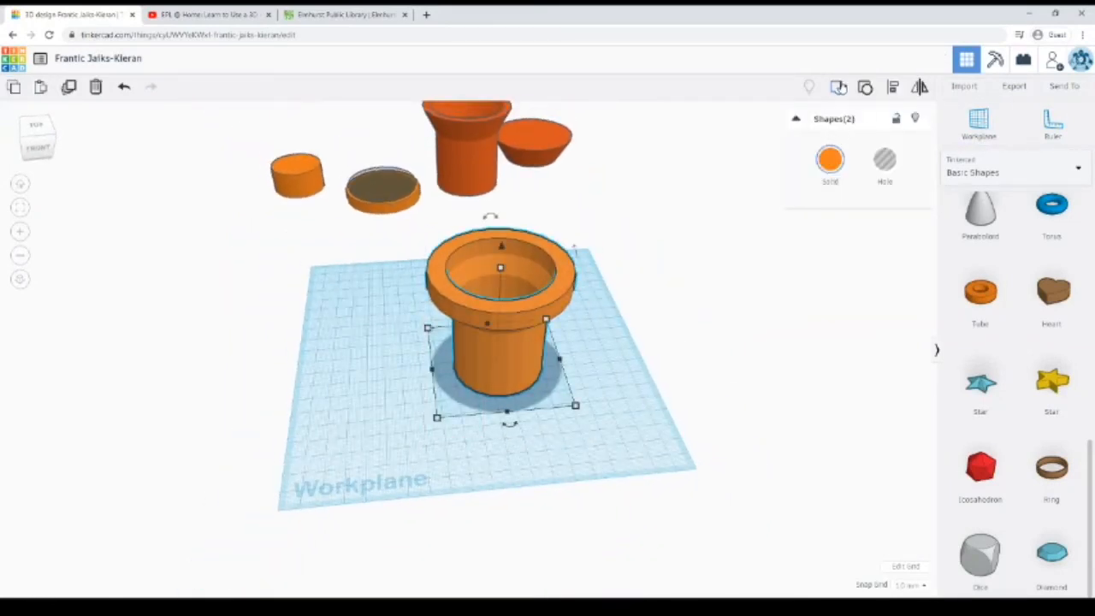
pyautogui.click(839, 88)
pyautogui.click(685, 254)
pyautogui.moveTo(685, 254); pyautogui.dragTo(656, 269, button='right')
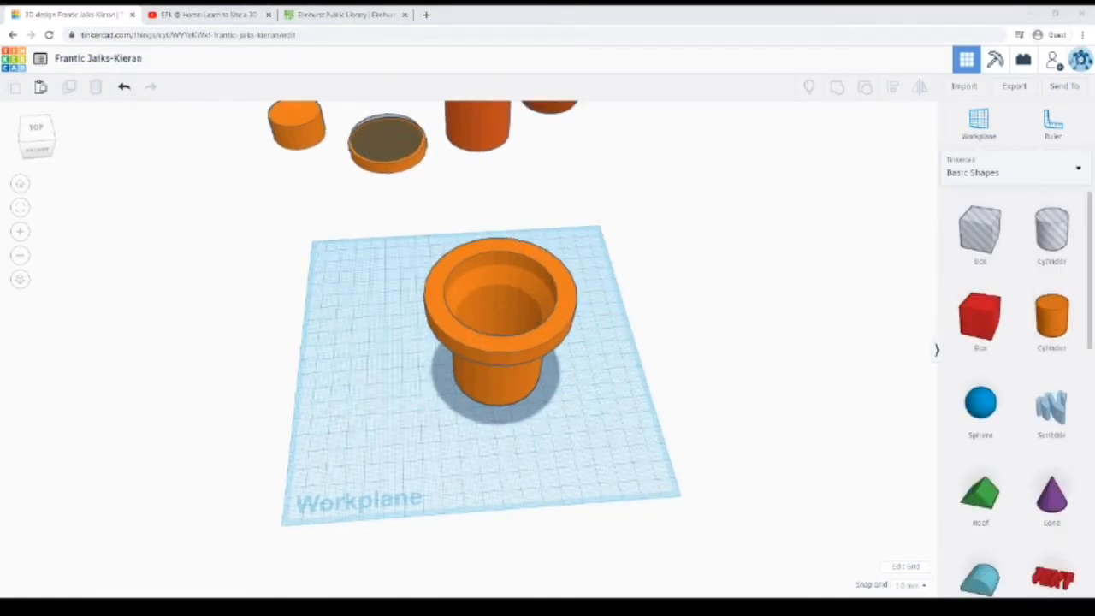
# - Place a cylinder beside the container, change it to a hole and reduce its height
pyautogui.click(742, 400)
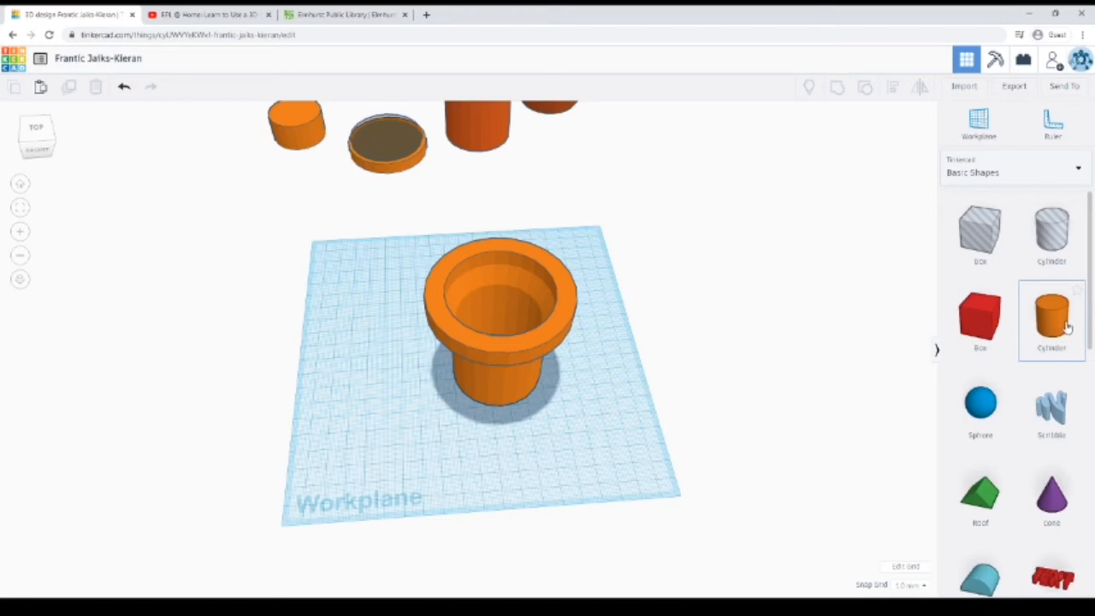
pyautogui.moveTo(1066, 325); pyautogui.dragTo(592, 426)
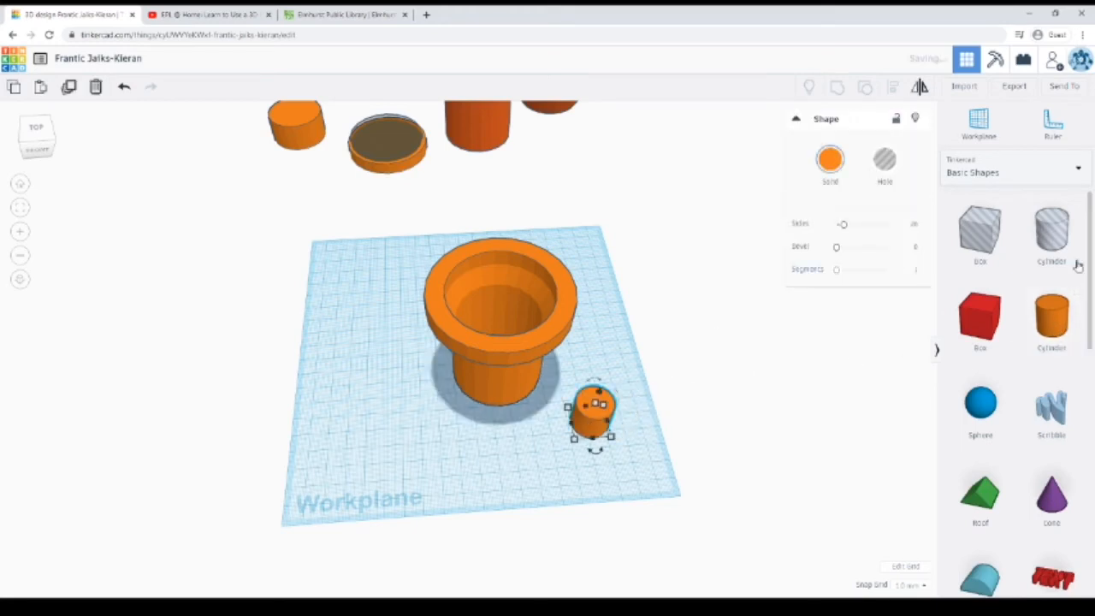
pyautogui.click(887, 160)
pyautogui.moveTo(647, 313); pyautogui.dragTo(632, 373, button='right')
pyautogui.moveTo(622, 430); pyautogui.dragTo(624, 374, button='right')
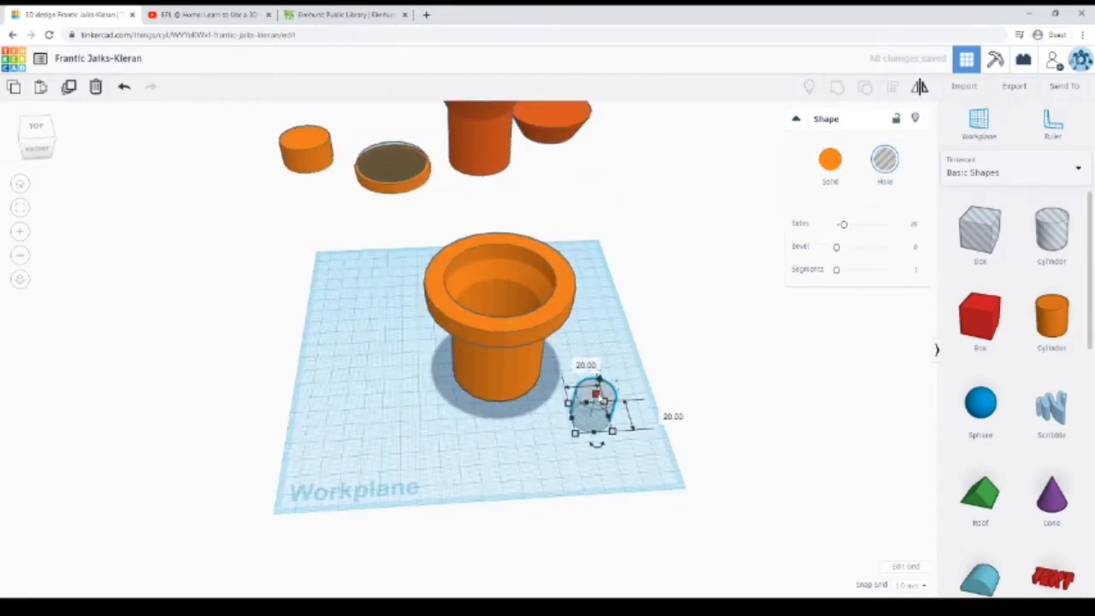
pyautogui.moveTo(603, 399); pyautogui.dragTo(593, 403)
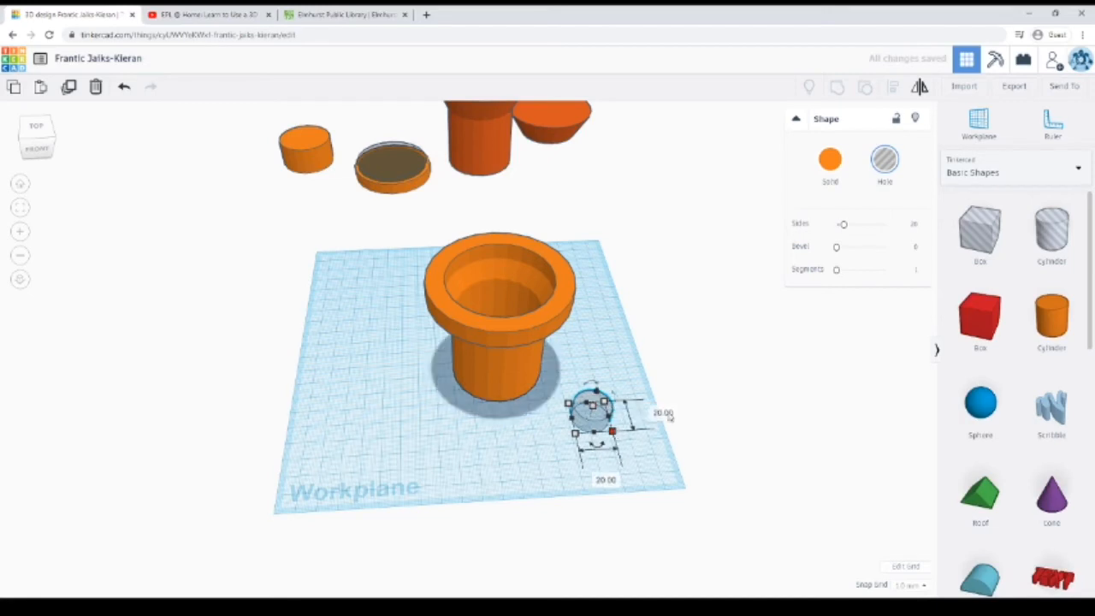
# - Set the hole cylinder's length and width to 10 mm each
pyautogui.click(663, 411)
pyautogui.write('10')
pyautogui.press('Return')
pyautogui.click(606, 464)
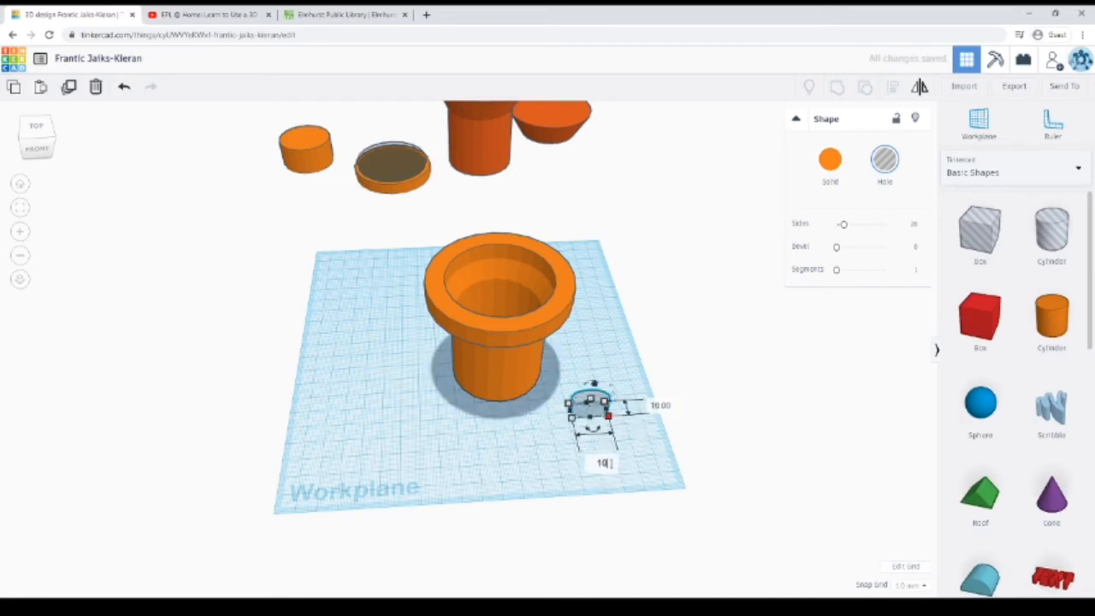
pyautogui.write('10')
pyautogui.press('Return')
# - Move the small hole cylinder to the centre of the container's floor, viewed from above
pyautogui.click(610, 452)
pyautogui.moveTo(610, 451)
pyautogui.mouseDown(button='right')
pyautogui.moveTo(612, 498)
pyautogui.moveTo(596, 456)
pyautogui.mouseUp(button='right')
pyautogui.moveTo(573, 428); pyautogui.dragTo(496, 373)
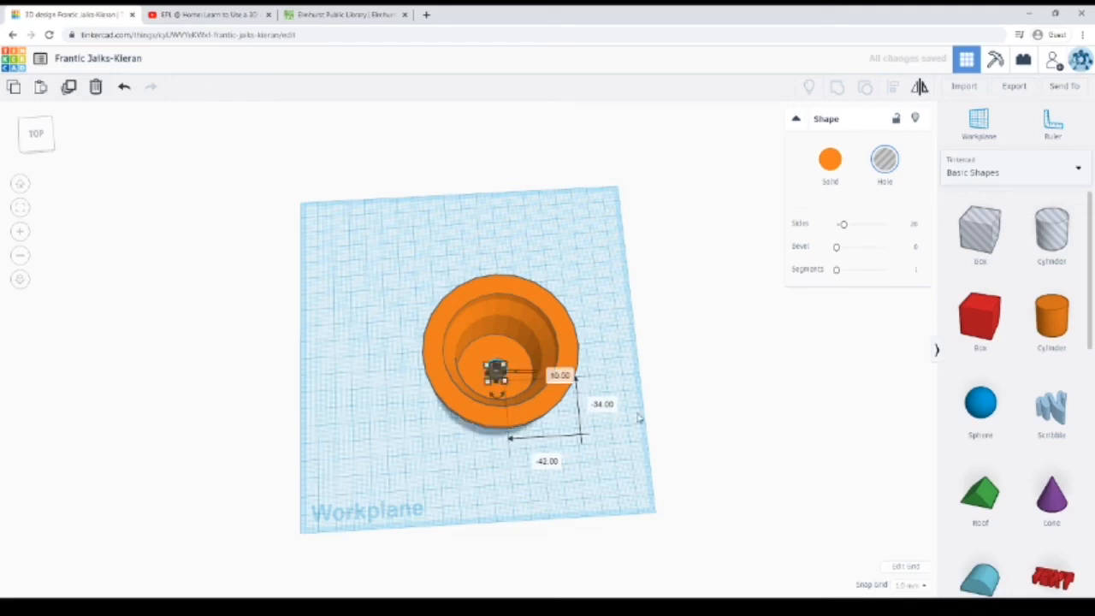
pyautogui.click(637, 418)
# - Group the container with the small hole cylinder to cut an opening through its floor
pyautogui.moveTo(420, 467); pyautogui.dragTo(603, 253)
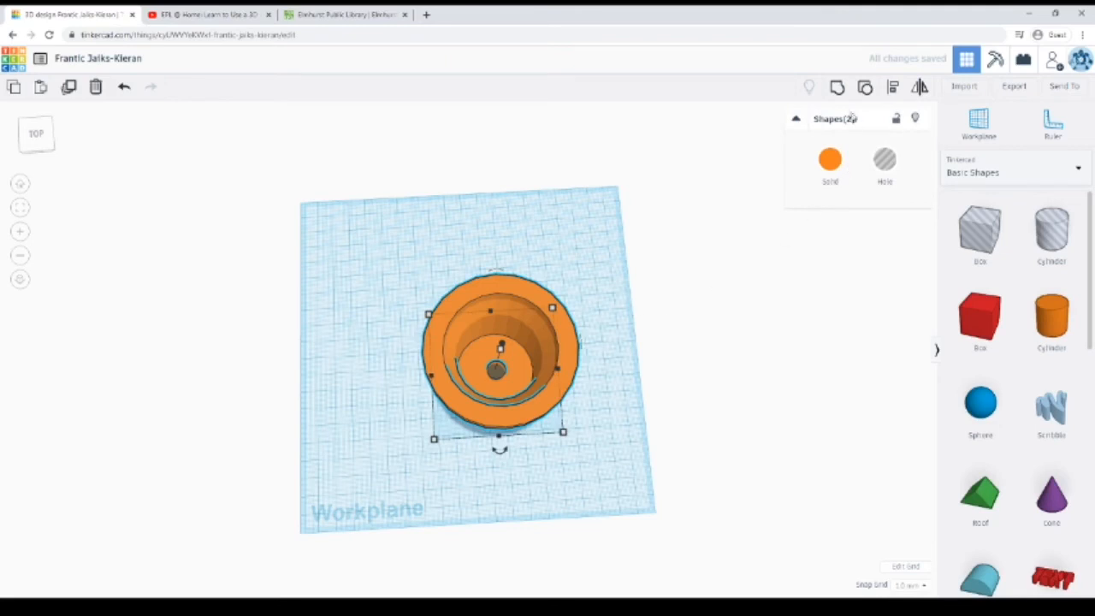
pyautogui.click(837, 88)
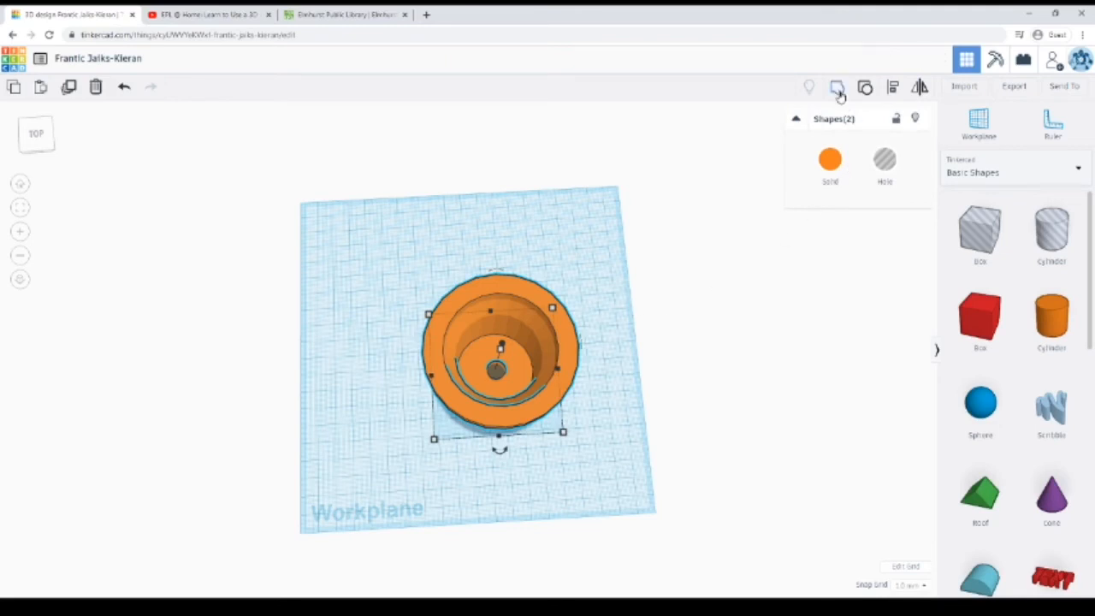
pyautogui.click(610, 252)
# - Move the finished container to the rear right area of the workplane to free up space
pyautogui.moveTo(604, 216)
pyautogui.mouseDown(button='right')
pyautogui.moveTo(581, 267)
pyautogui.moveTo(596, 237)
pyautogui.moveTo(592, 210)
pyautogui.mouseUp(button='right')
pyautogui.click(550, 318)
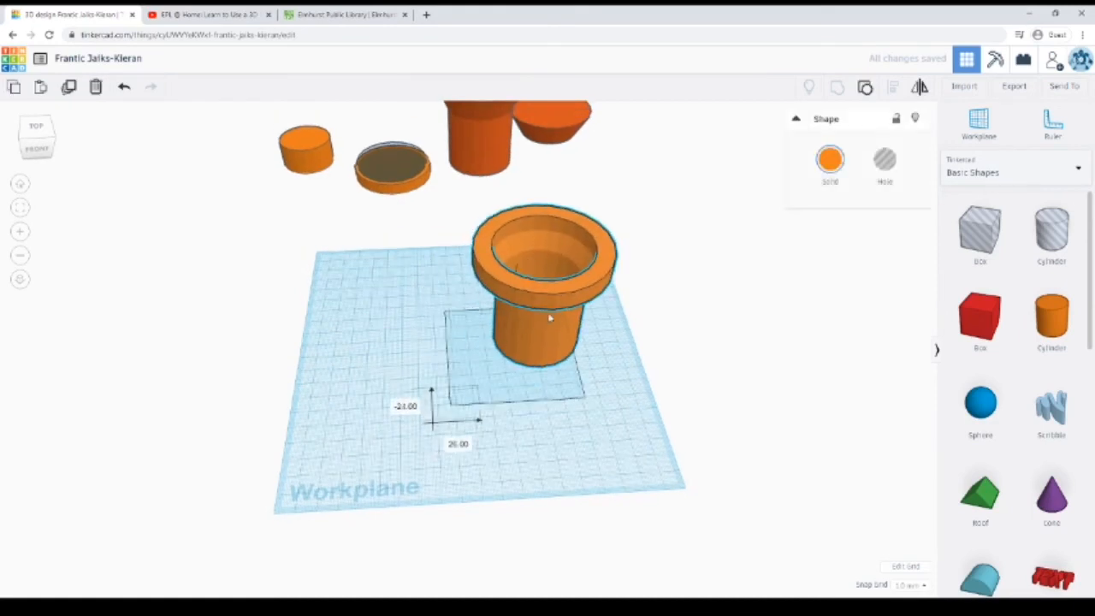
pyautogui.moveTo(550, 318); pyautogui.dragTo(597, 270)
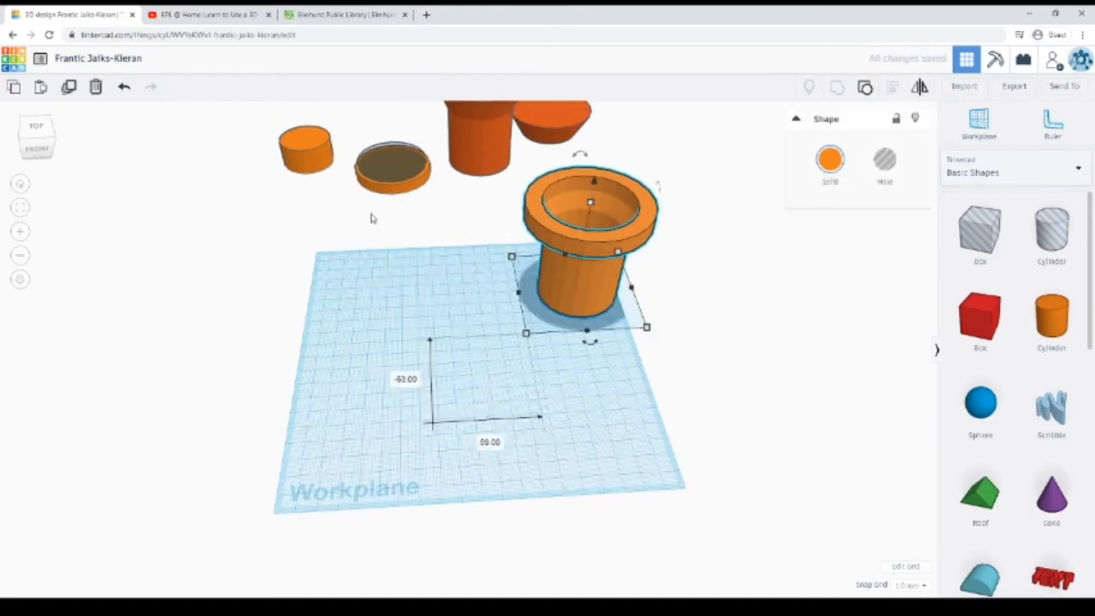
pyautogui.hotkey('ctrl', 'z')
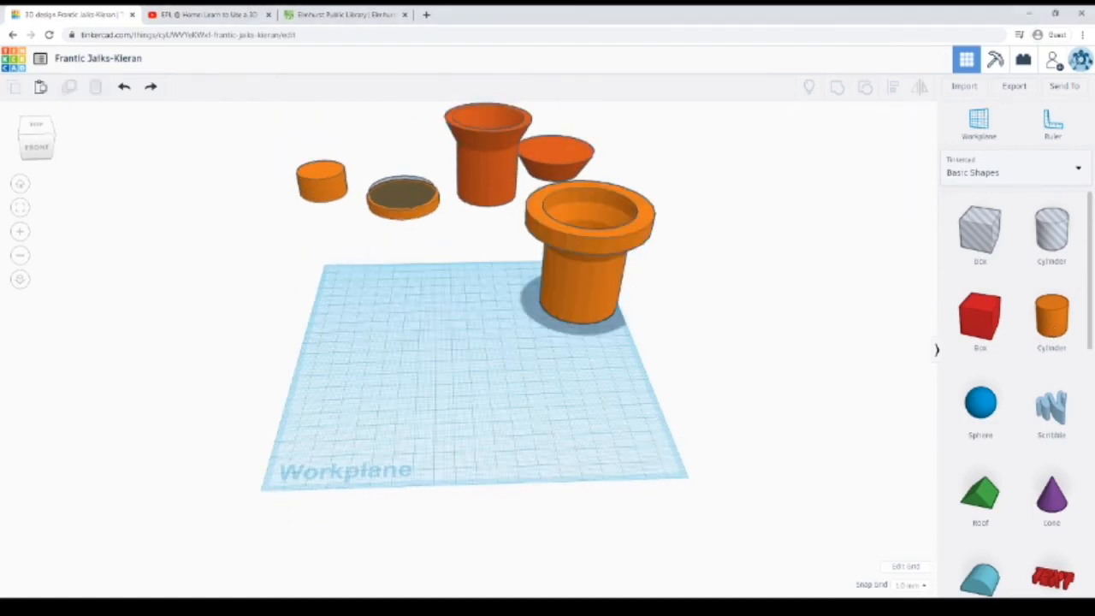
# - Add a new solid cylinder on the free part of the workplane and set its height to 8 mm
pyautogui.moveTo(1067, 343); pyautogui.dragTo(415, 364)
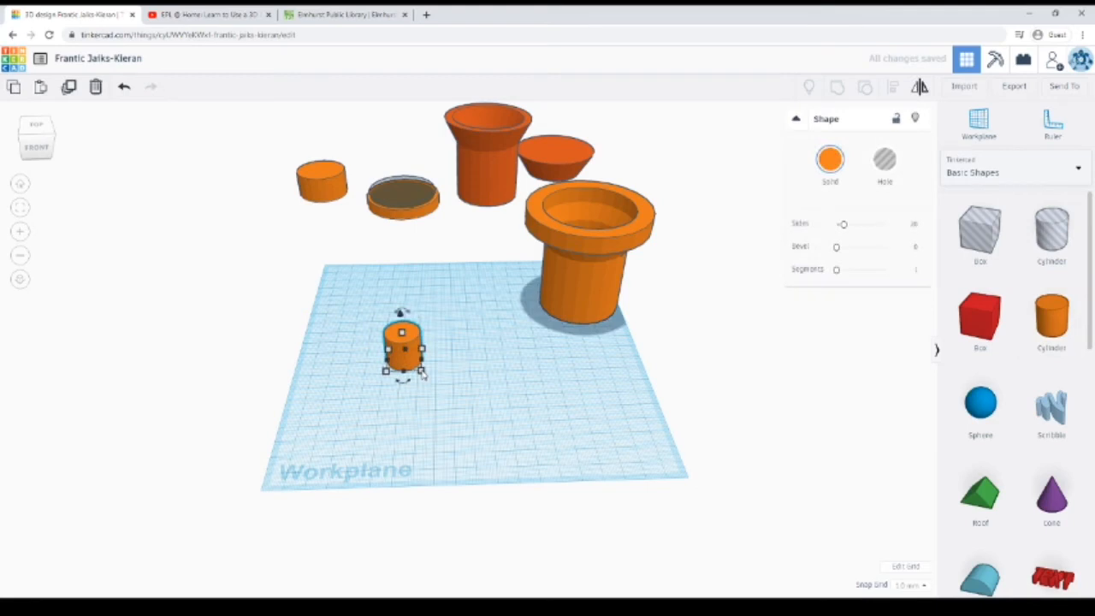
pyautogui.moveTo(422, 371)
pyautogui.moveTo(402, 333)
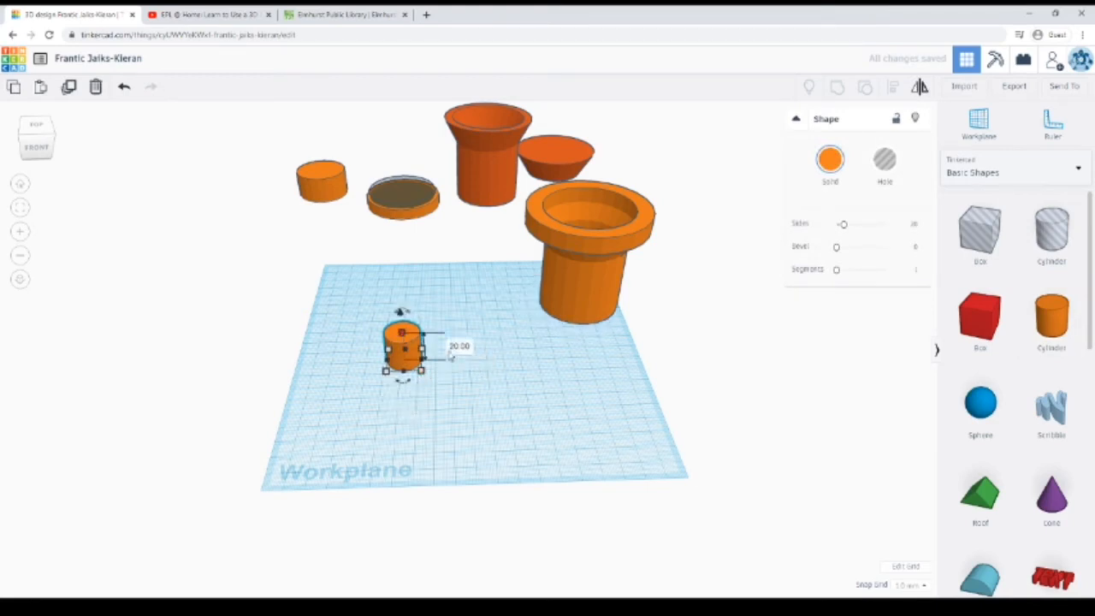
pyautogui.click(459, 346)
pyautogui.write('8')
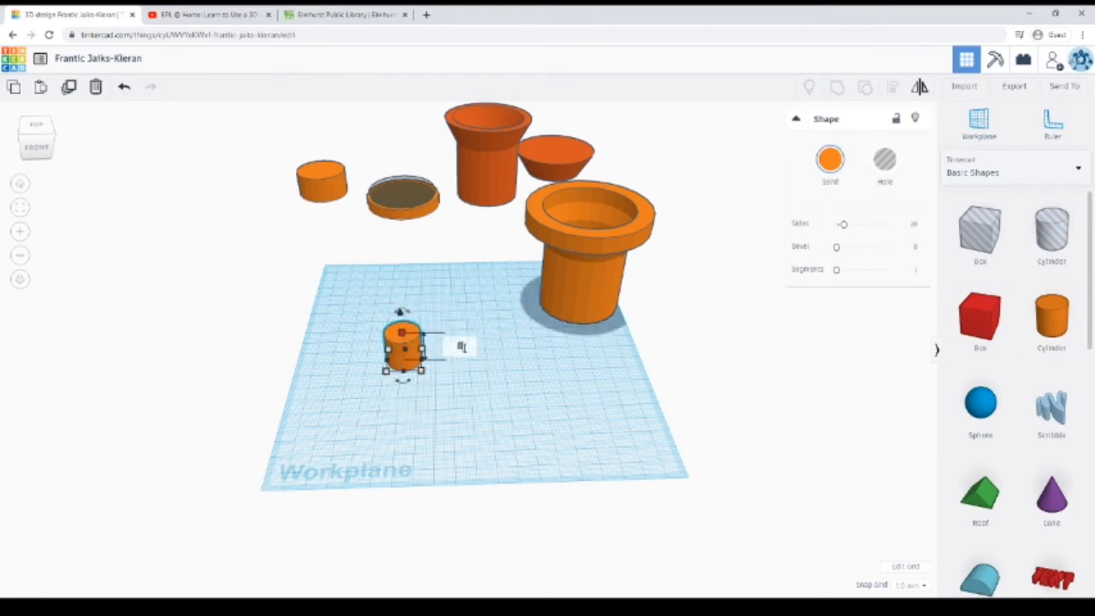
pyautogui.press('Return')
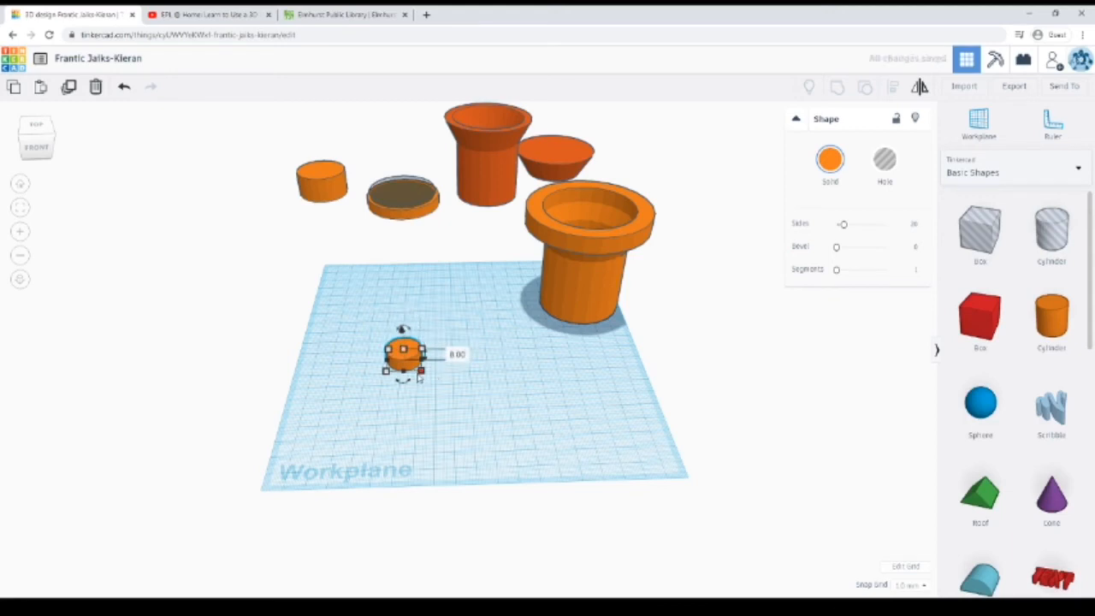
# - Set the flat cylinder's length and width to 60 mm each
pyautogui.moveTo(422, 373)
pyautogui.click(477, 358)
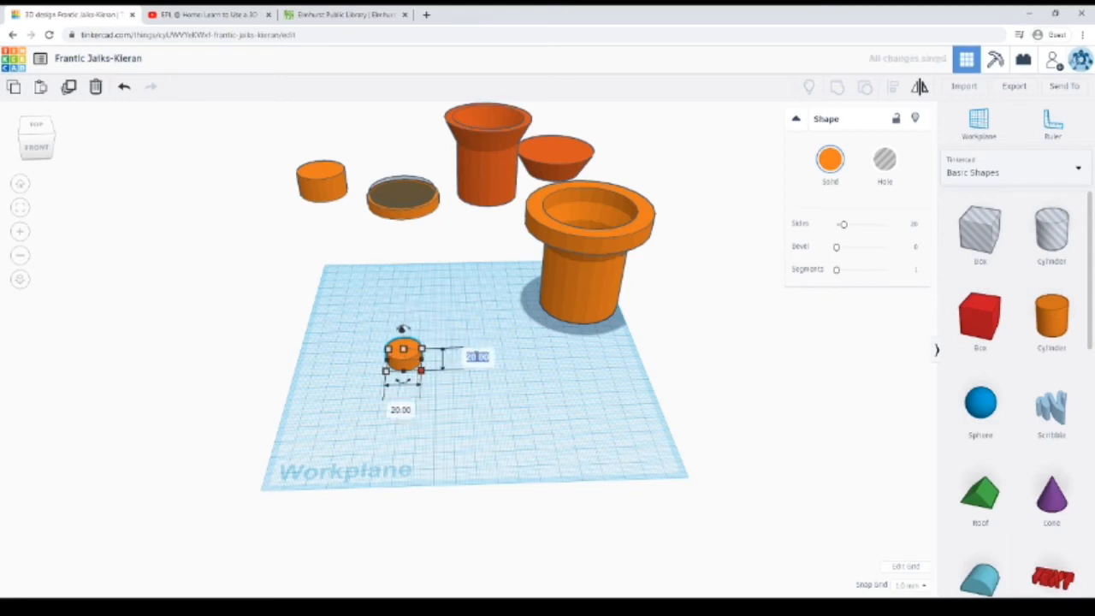
pyautogui.write('60')
pyautogui.press('Tab')
pyautogui.write('60')
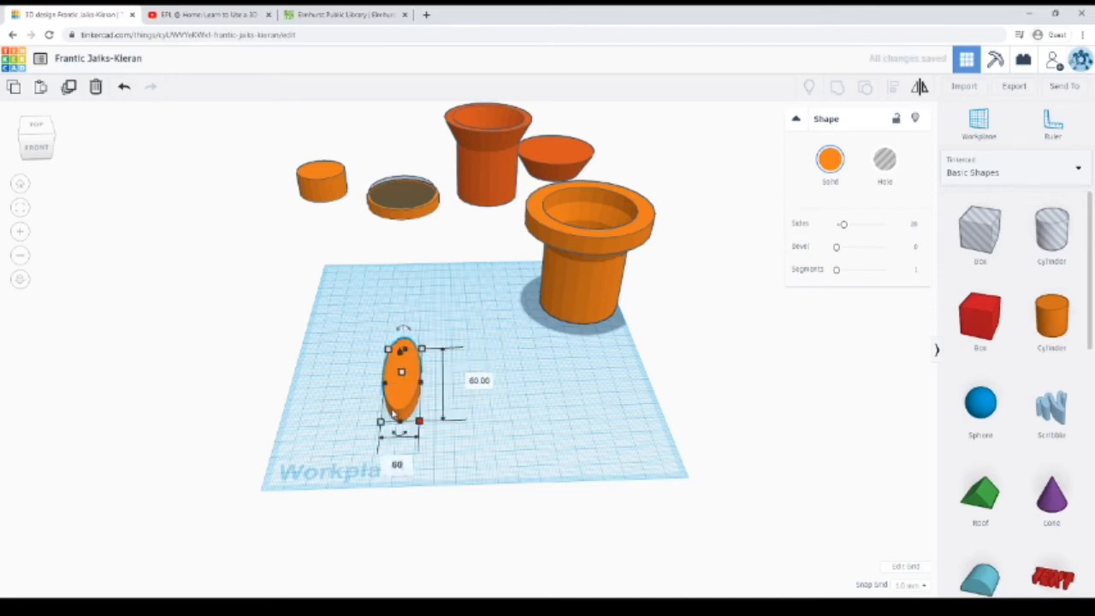
pyautogui.press('Return')
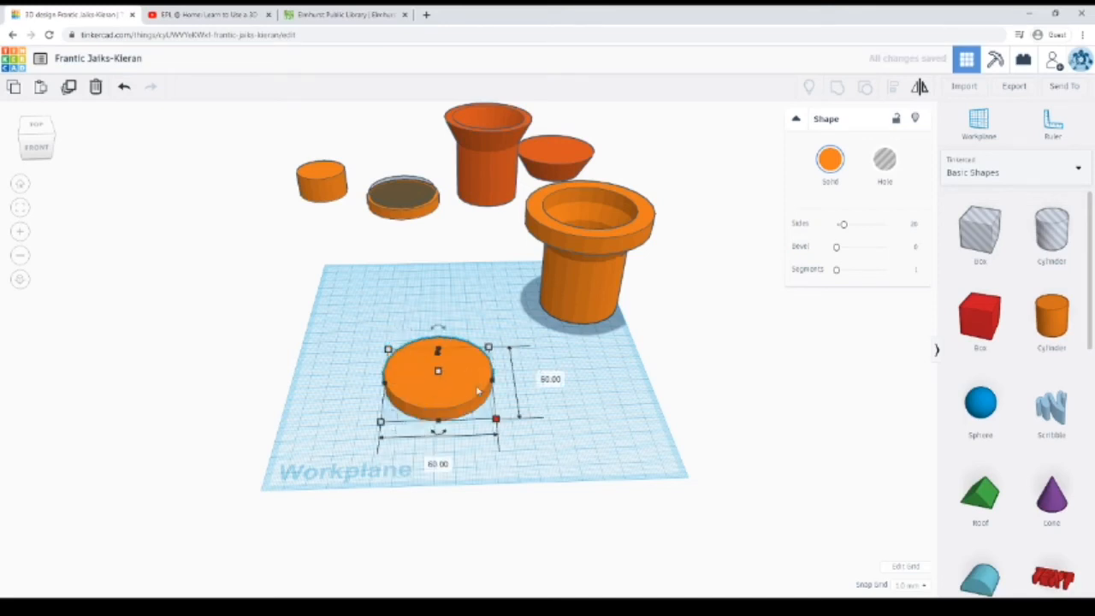
# - Move the 60 mm disc to the workplane's left edge and paste a copy of it alongside
pyautogui.moveTo(478, 391); pyautogui.dragTo(373, 368)
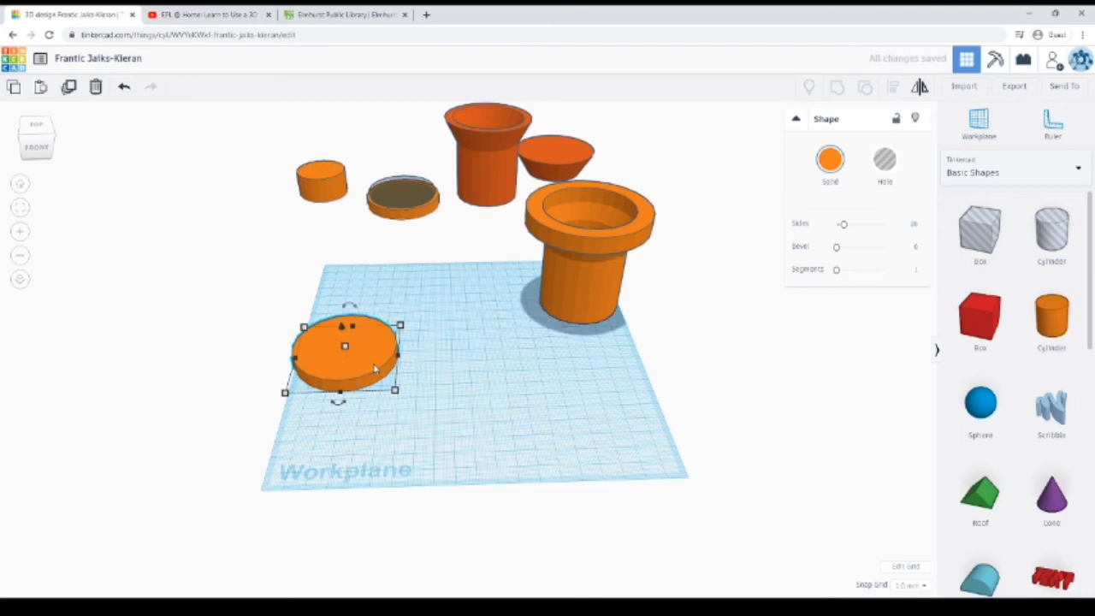
pyautogui.click(421, 367)
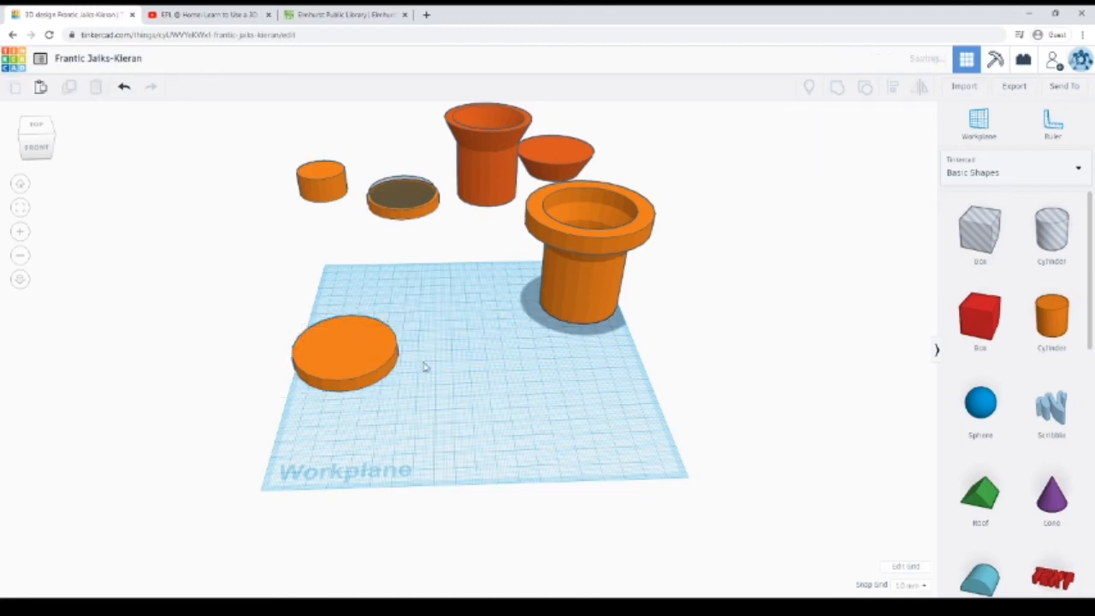
pyautogui.hotkey('ctrl', 'v')
pyautogui.moveTo(419, 368); pyautogui.dragTo(485, 366)
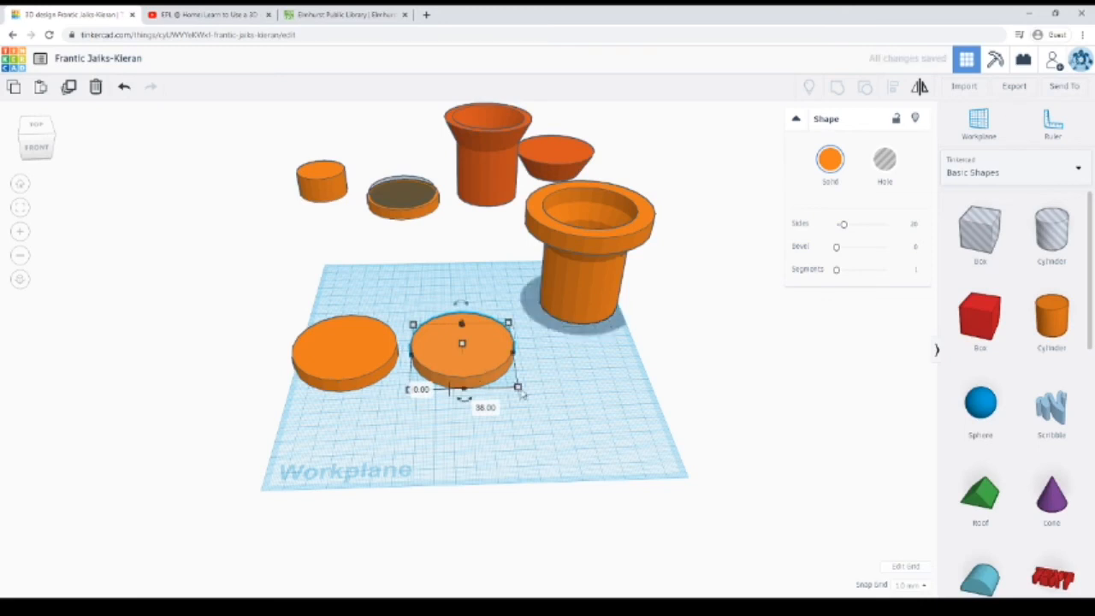
# - Set the copied disc's length and width to 55 mm each
pyautogui.click(570, 352)
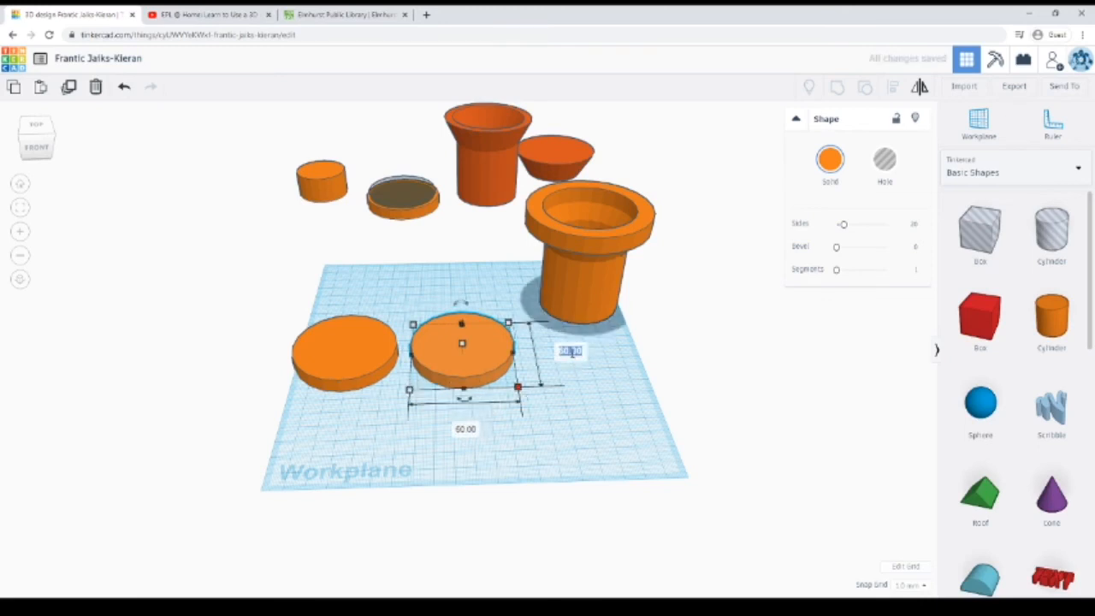
pyautogui.write('45')
pyautogui.press('Tab')
pyautogui.write('5')
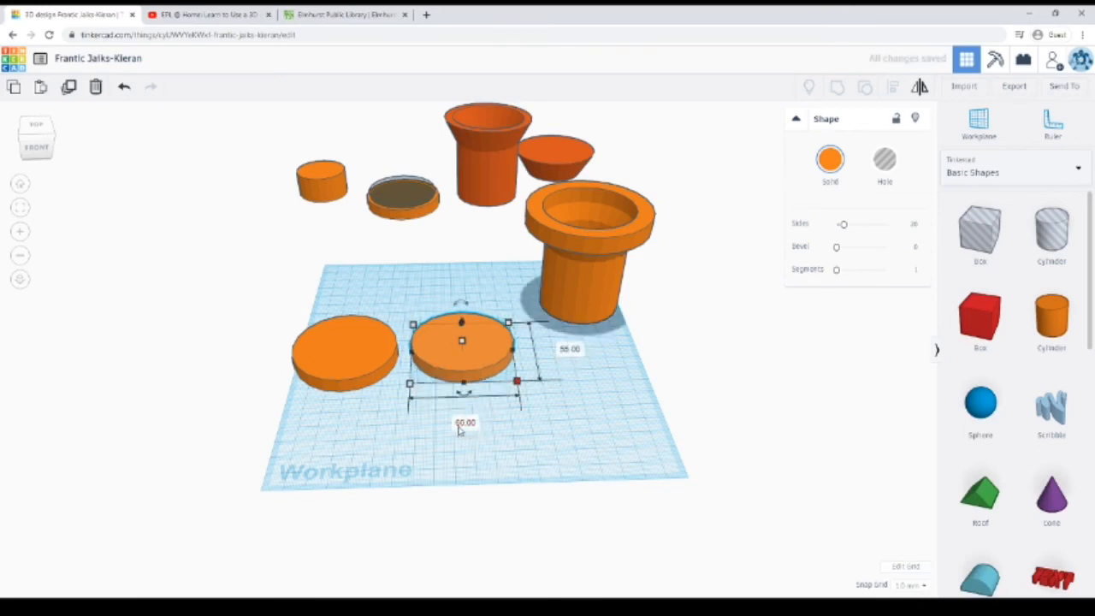
pyautogui.write('5')
pyautogui.press('Return')
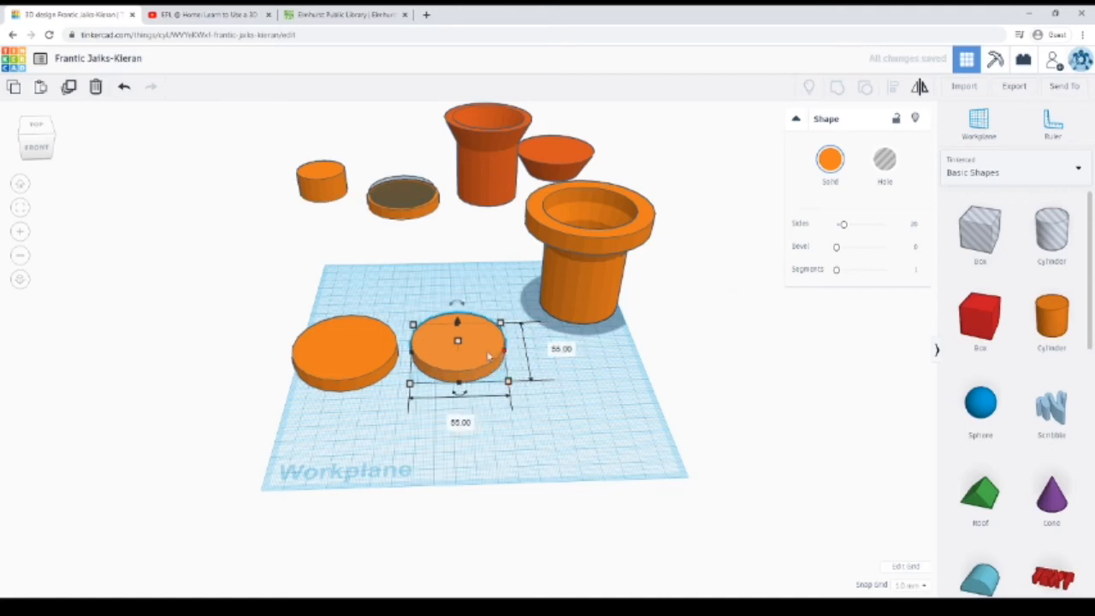
# - Turn the 55 mm disc into a hole, raise it slightly and place it inside the 60 mm disc
pyautogui.click(888, 167)
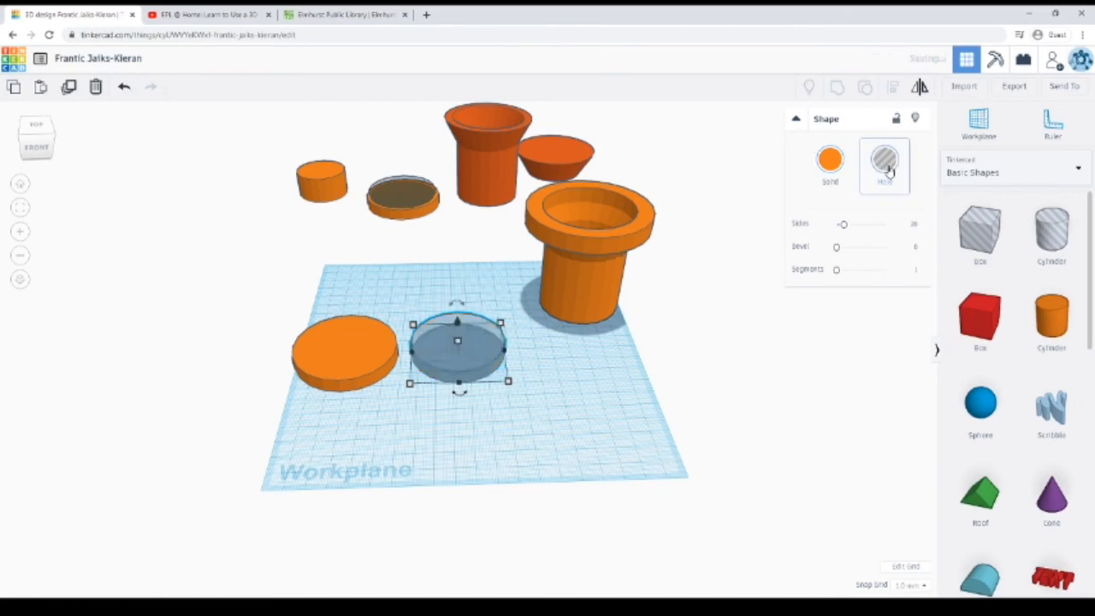
pyautogui.moveTo(501, 362)
pyautogui.mouseDown()
pyautogui.moveTo(383, 366)
pyautogui.moveTo(484, 359)
pyautogui.mouseUp()
pyautogui.moveTo(552, 342); pyautogui.dragTo(549, 330, button='right')
pyautogui.moveTo(451, 320); pyautogui.dragTo(449, 312)
pyautogui.moveTo(475, 349); pyautogui.dragTo(370, 360)
pyautogui.click(415, 409)
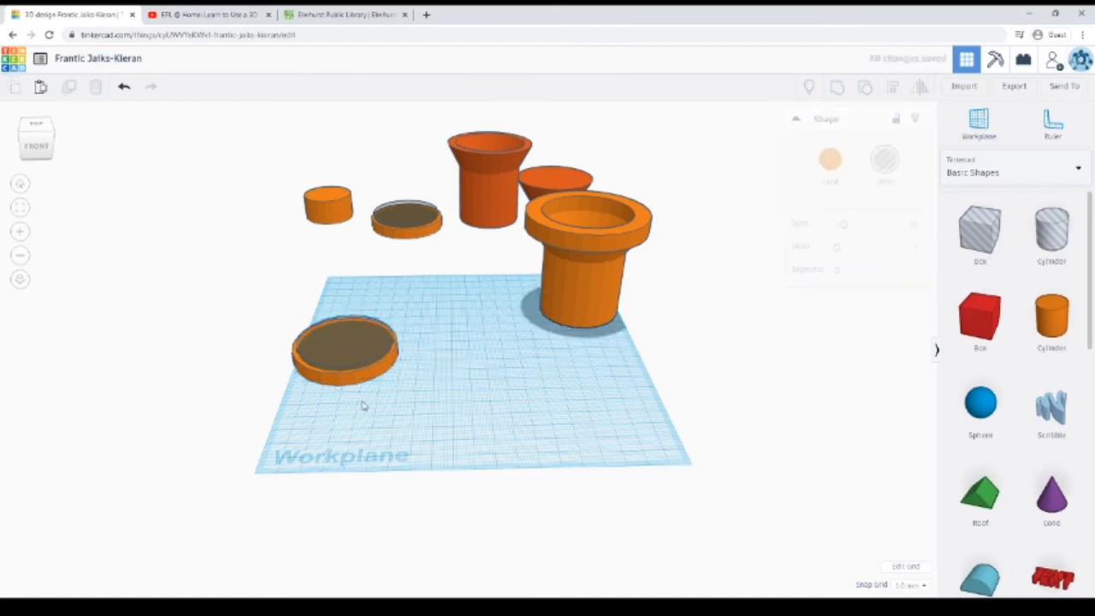
# - Nudge the hole disc so that it sits centred within the 60 mm disc
pyautogui.moveTo(414, 409); pyautogui.dragTo(450, 471, button='right')
pyautogui.click(451, 471)
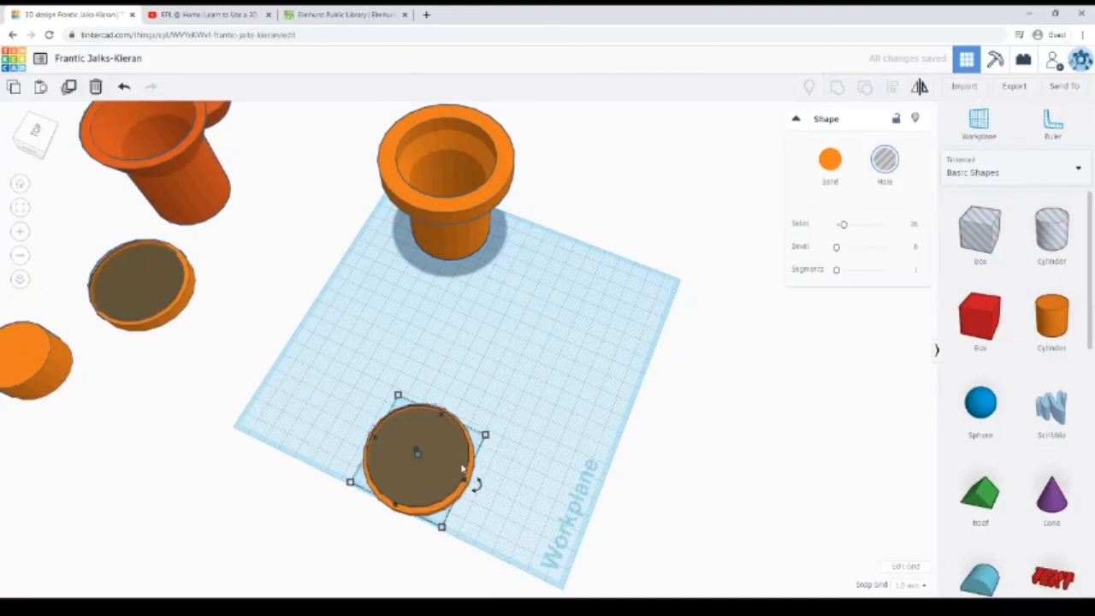
pyautogui.press('Right')
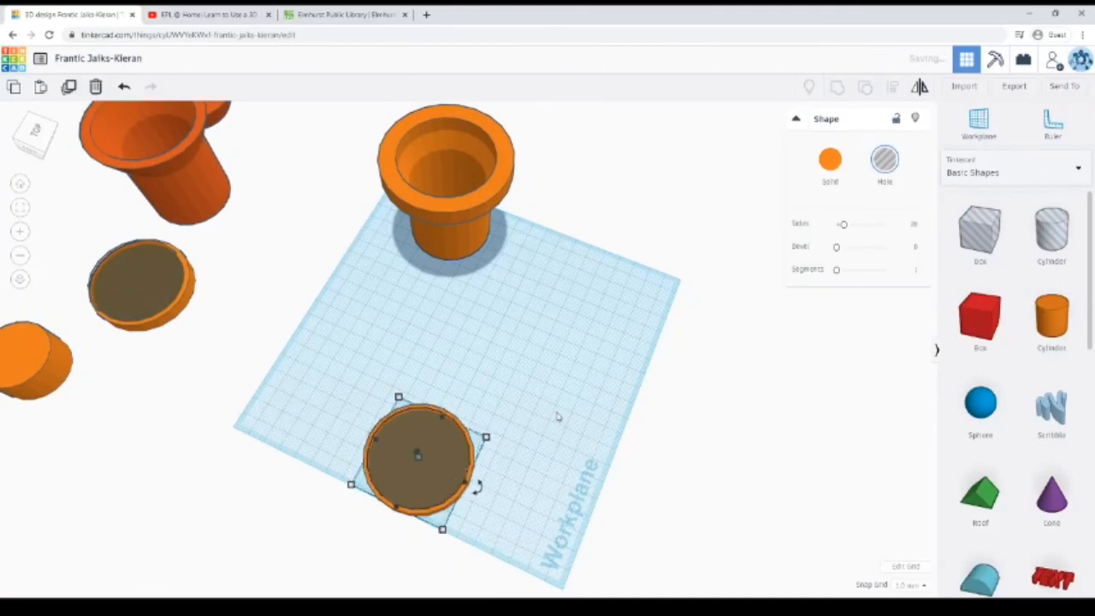
pyautogui.click(557, 416)
# - Group the 60 mm disc with the hole disc to hollow out the dish
pyautogui.moveTo(557, 416); pyautogui.dragTo(336, 376, button='right')
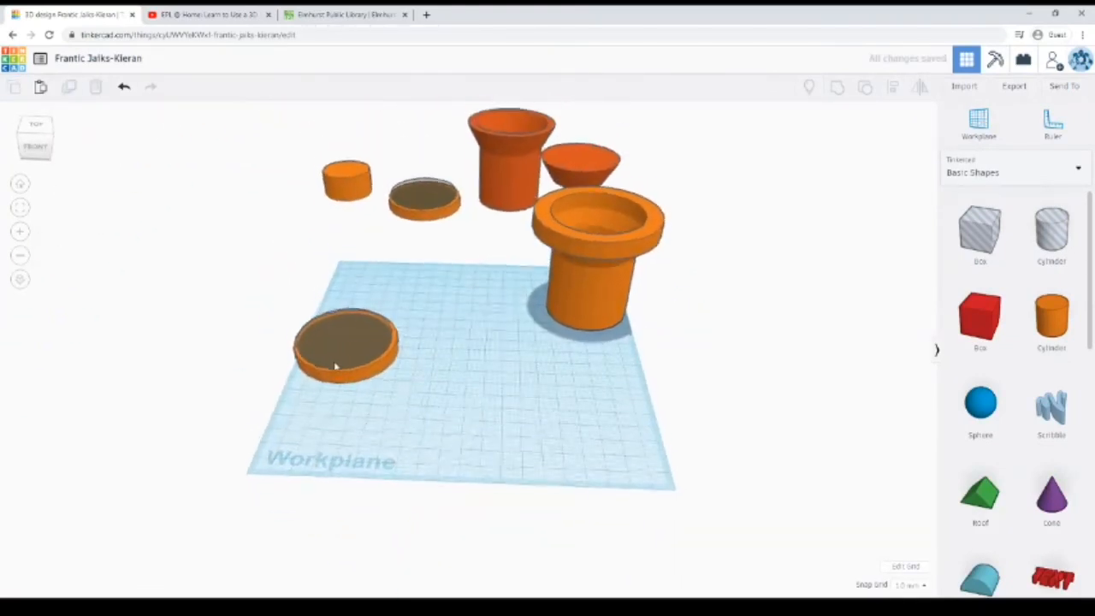
pyautogui.moveTo(228, 469); pyautogui.dragTo(444, 292)
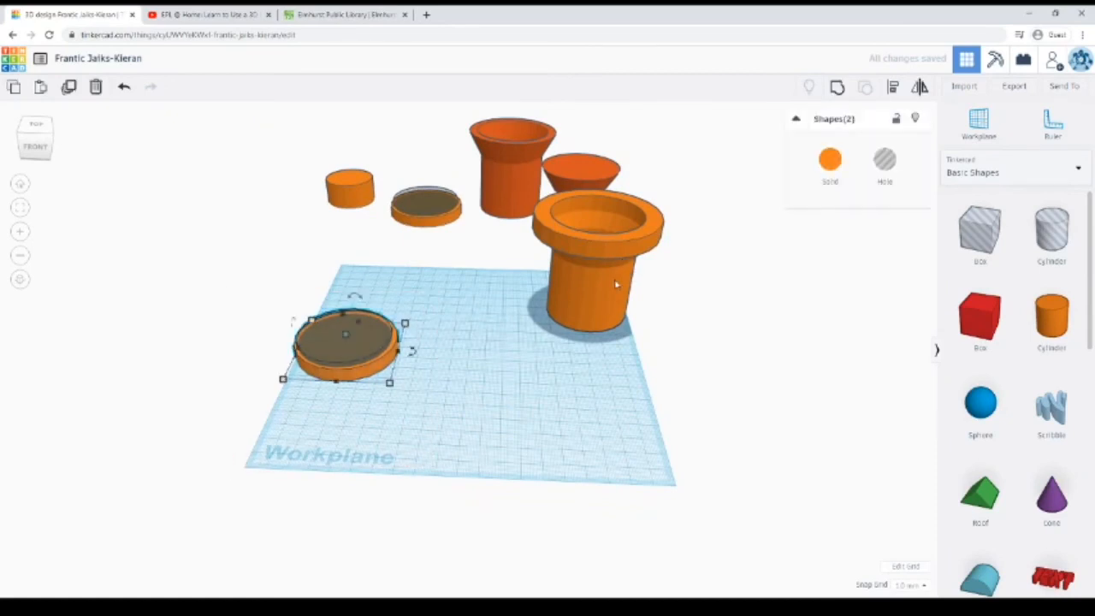
pyautogui.click(835, 92)
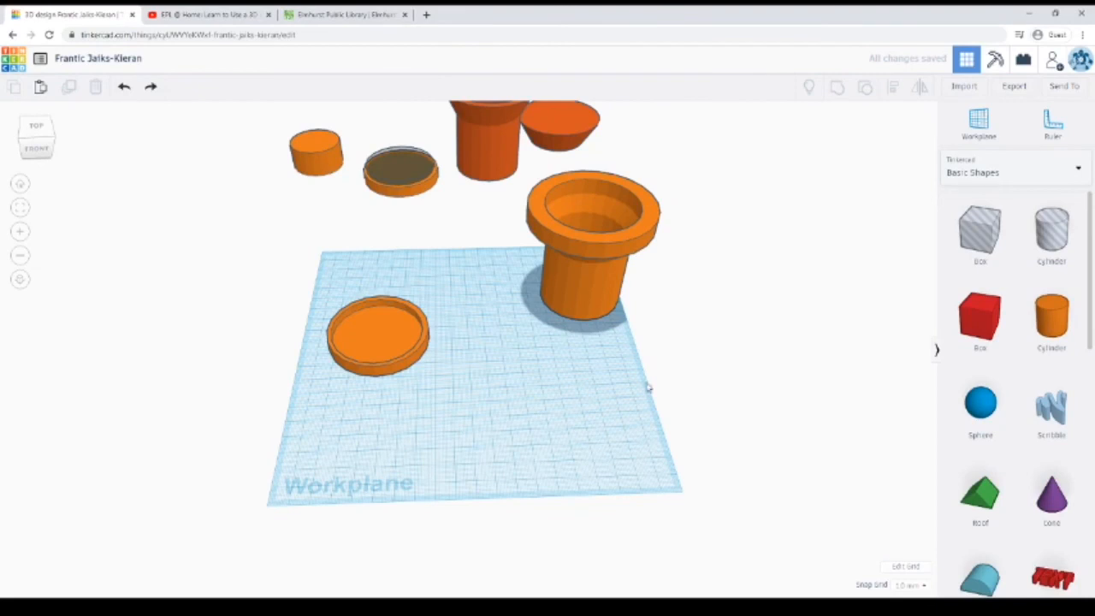
# - Move the rimmed pot next to the dish and enlarge the dish slightly from its corner
pyautogui.moveTo(587, 298); pyautogui.dragTo(523, 339)
pyautogui.moveTo(543, 288); pyautogui.dragTo(539, 293)
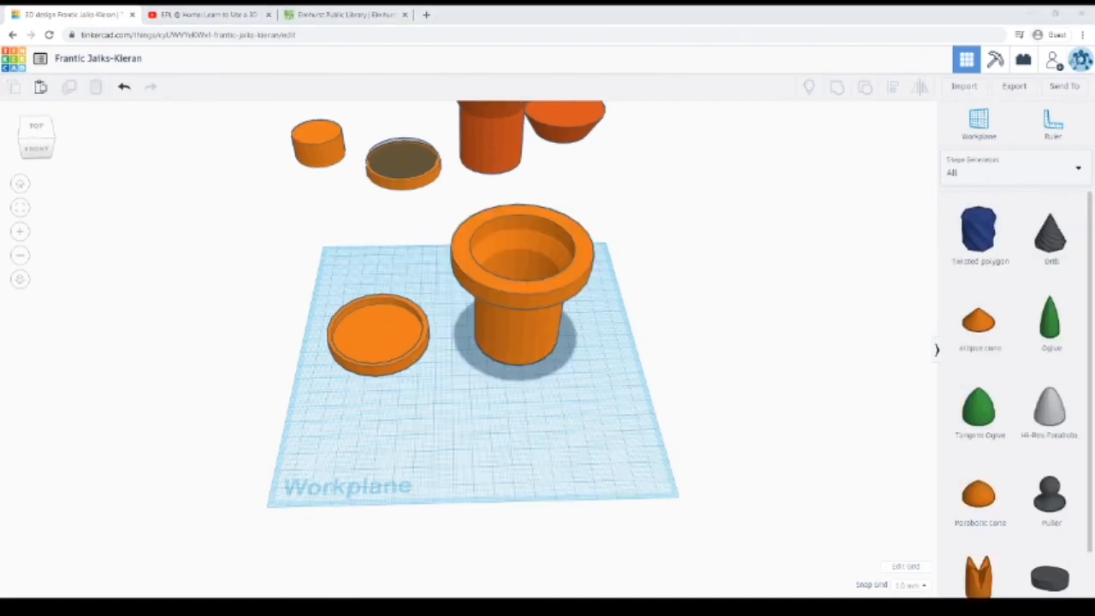
pyautogui.click(412, 368)
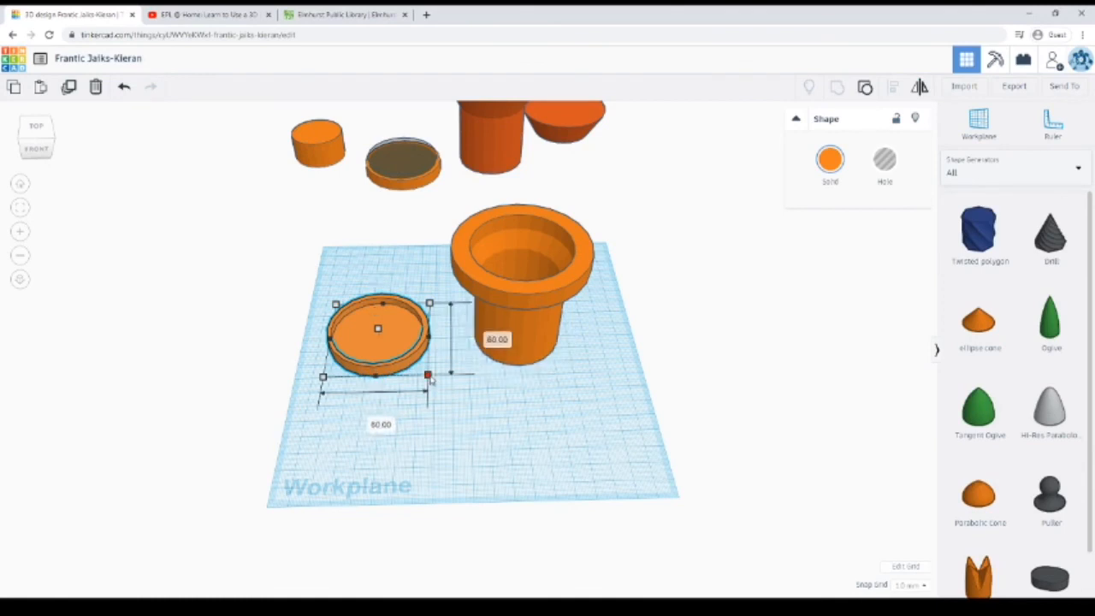
pyautogui.moveTo(428, 376); pyautogui.dragTo(451, 393)
# - Switch to the Elmhurst Public Library website and open the 3D print submission form from the Makery Equipment page
pyautogui.click(332, 581)
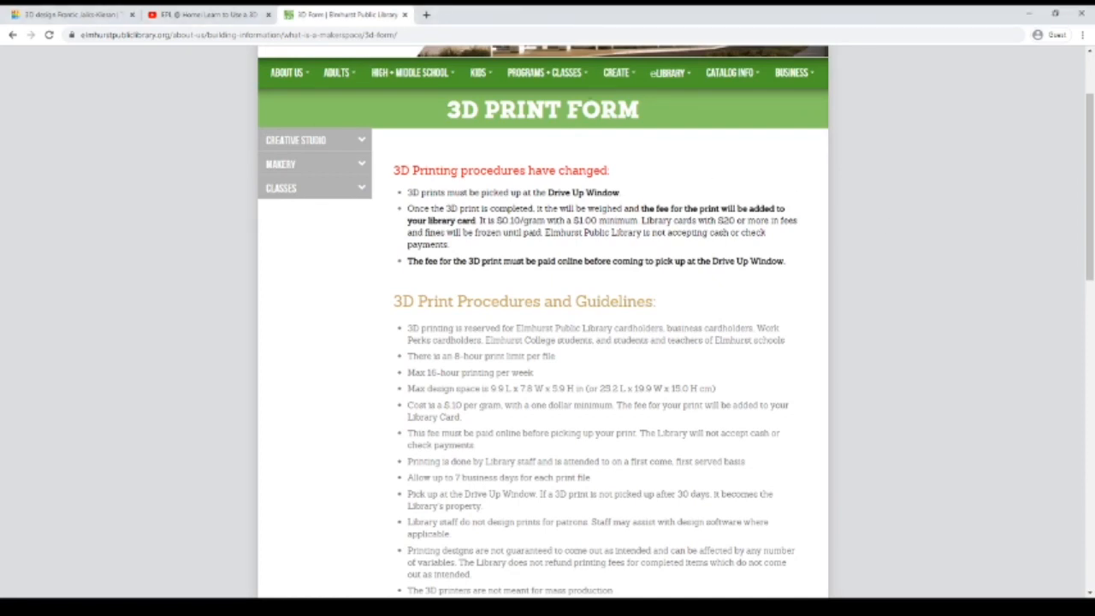
pyautogui.moveTo(615, 73)
pyautogui.click(480, 143)
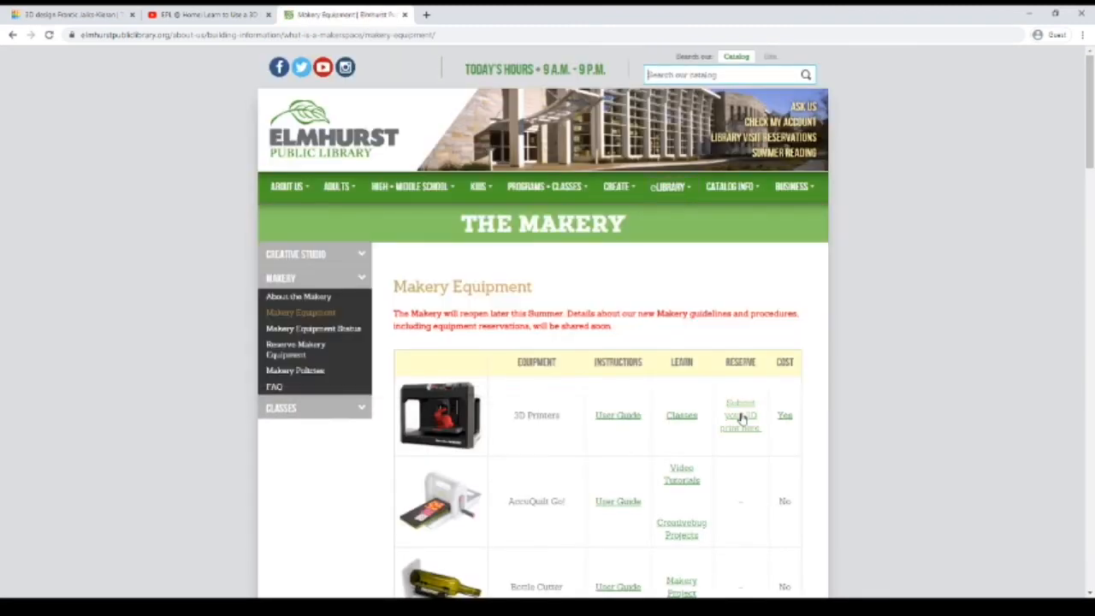
pyautogui.click(740, 416)
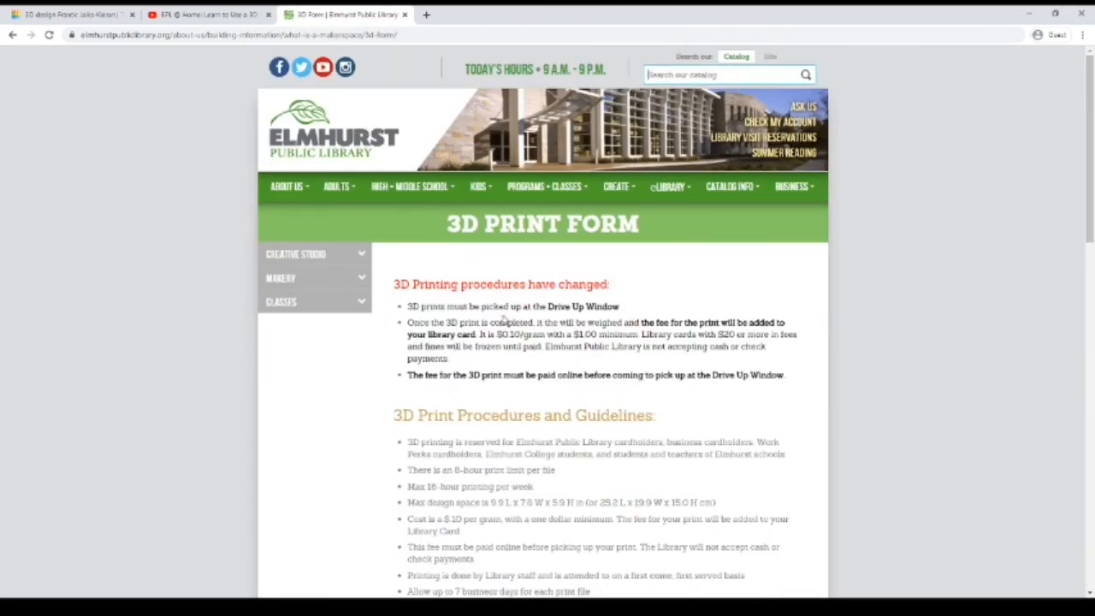
# - Examine the 3D print form's procedures and guidelines and the fields required to submit a print
pyautogui.scroll(-3, 504, 319)
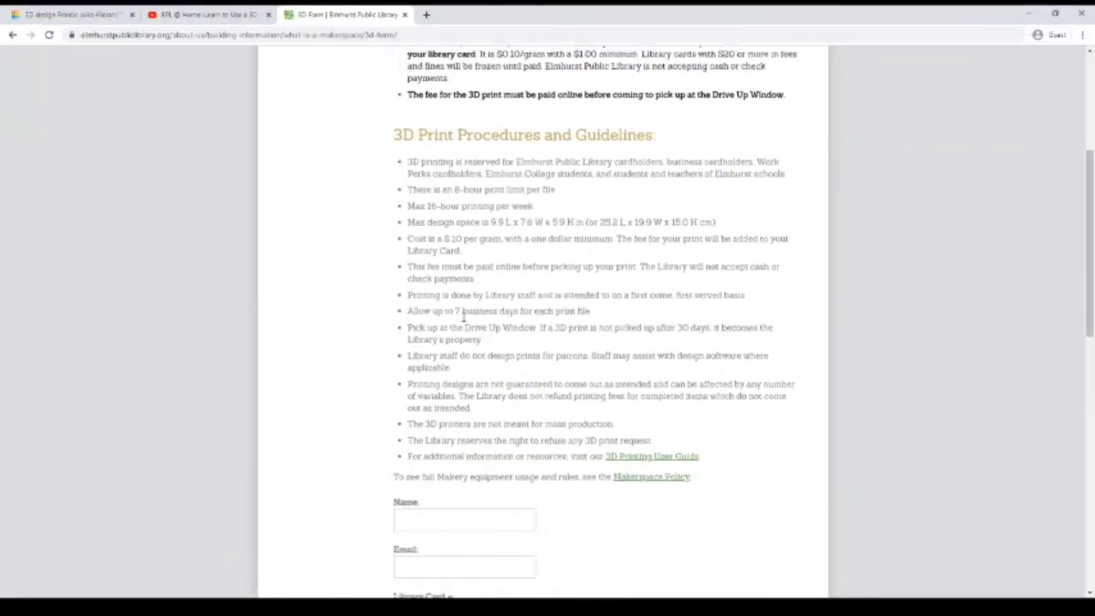
pyautogui.scroll(-1, 462, 318)
pyautogui.scroll(1, 462, 319)
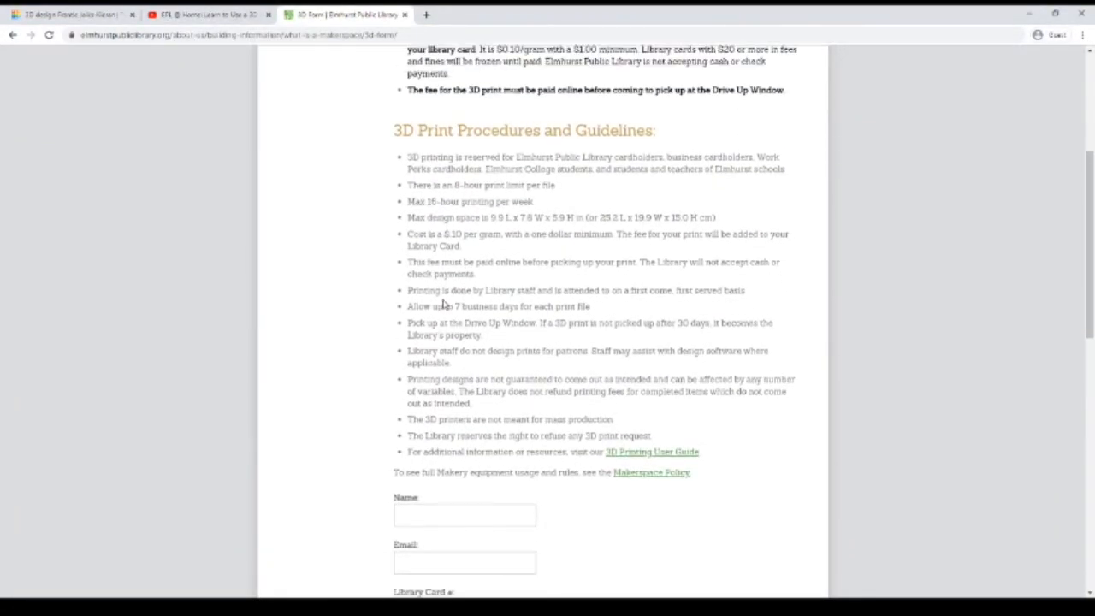
pyautogui.scroll(-4, 441, 316)
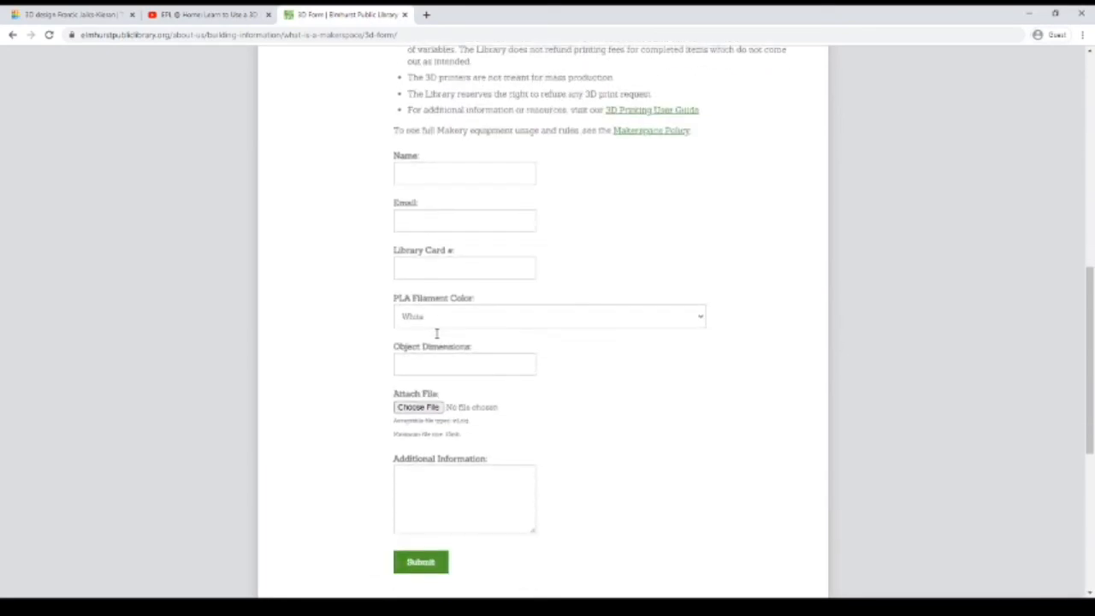
pyautogui.scroll(6, 433, 329)
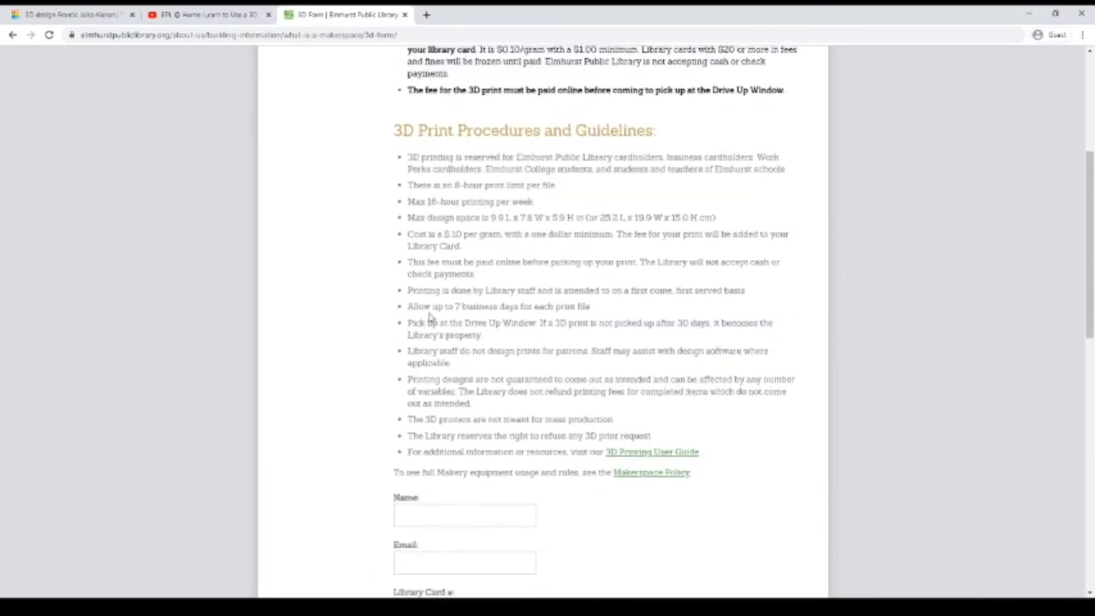
pyautogui.scroll(2, 421, 313)
pyautogui.scroll(-2, 419, 321)
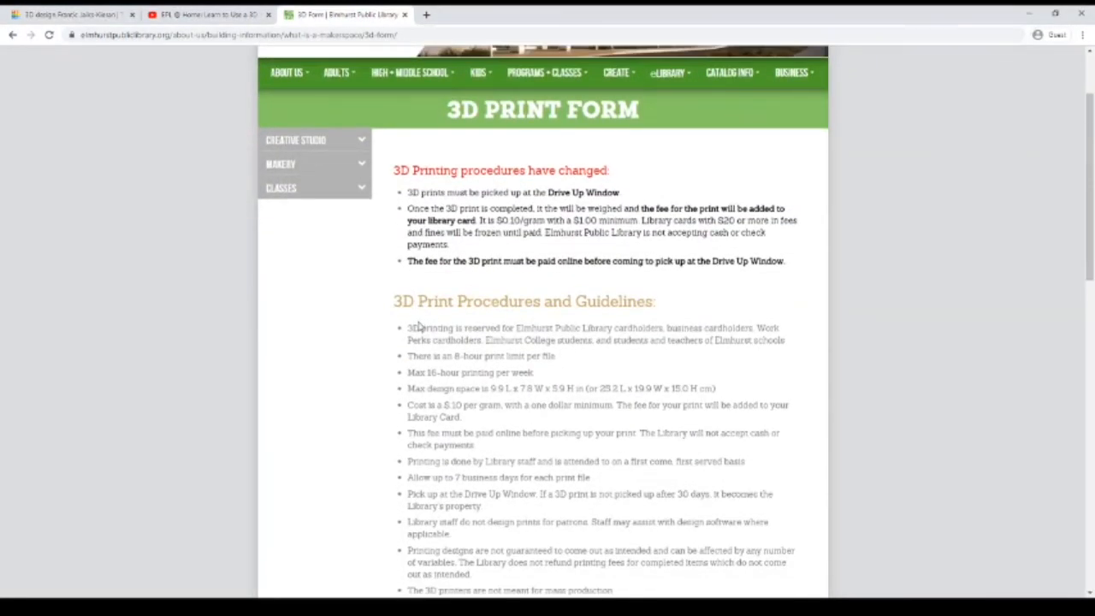
pyautogui.scroll(-2, 419, 325)
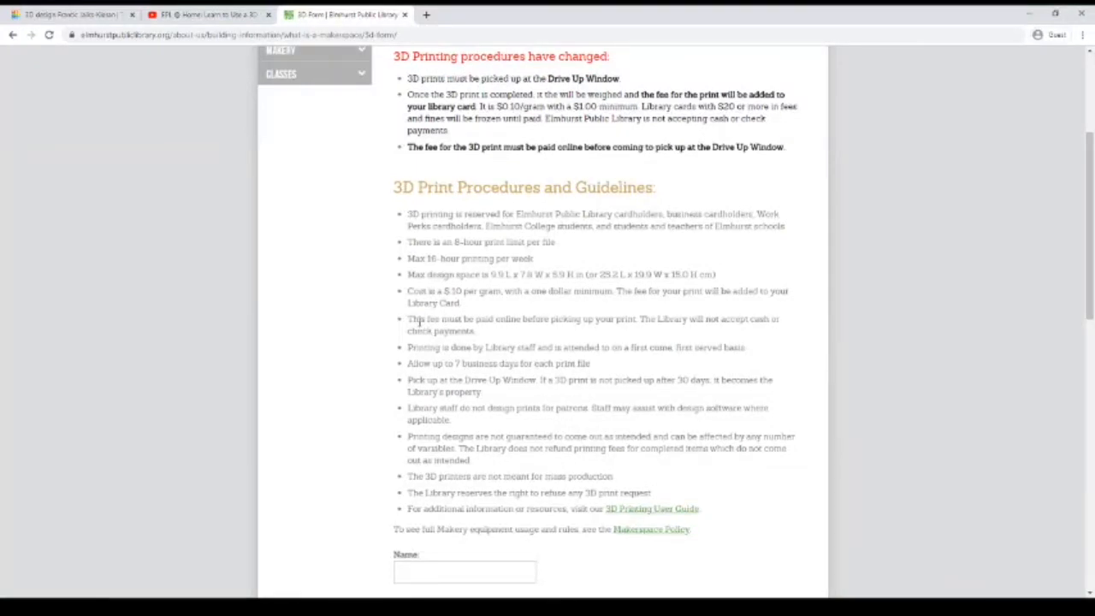